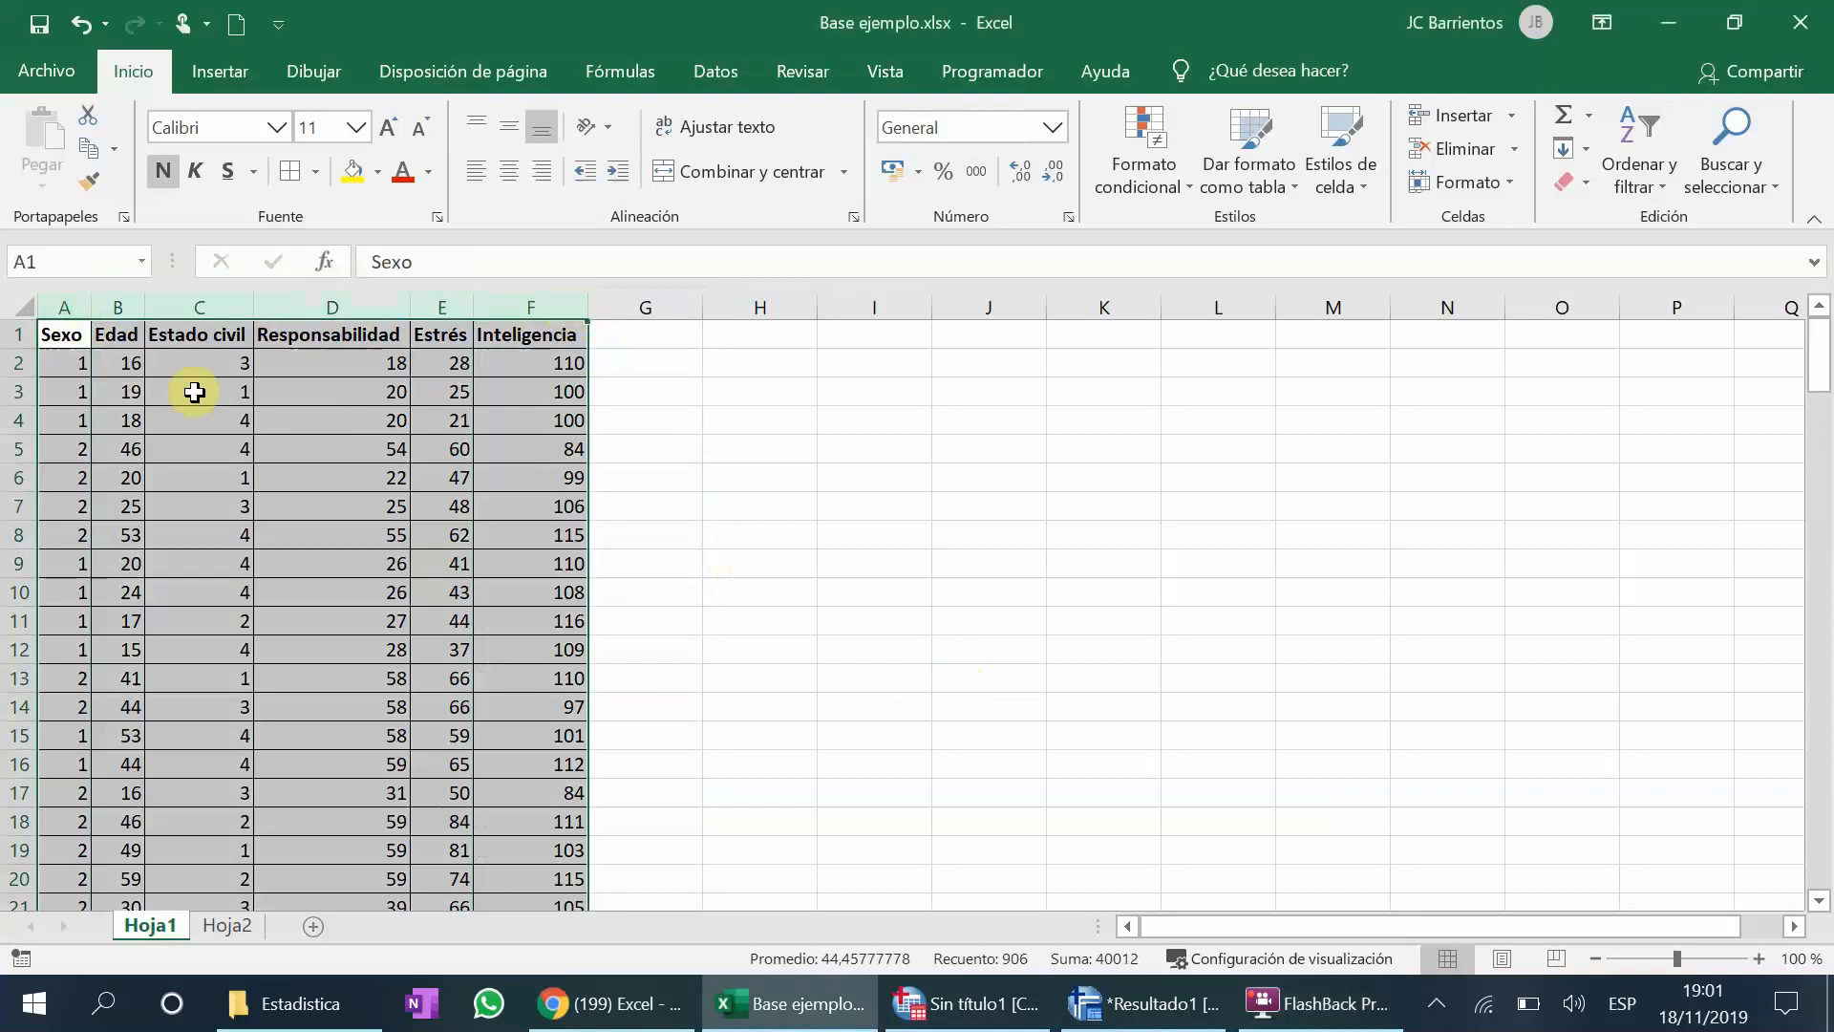
# Step: Examine how the Hoja1 table is organised, with variables in columns A to E and cases in rows 2 to 4
pyautogui.click(62, 304)
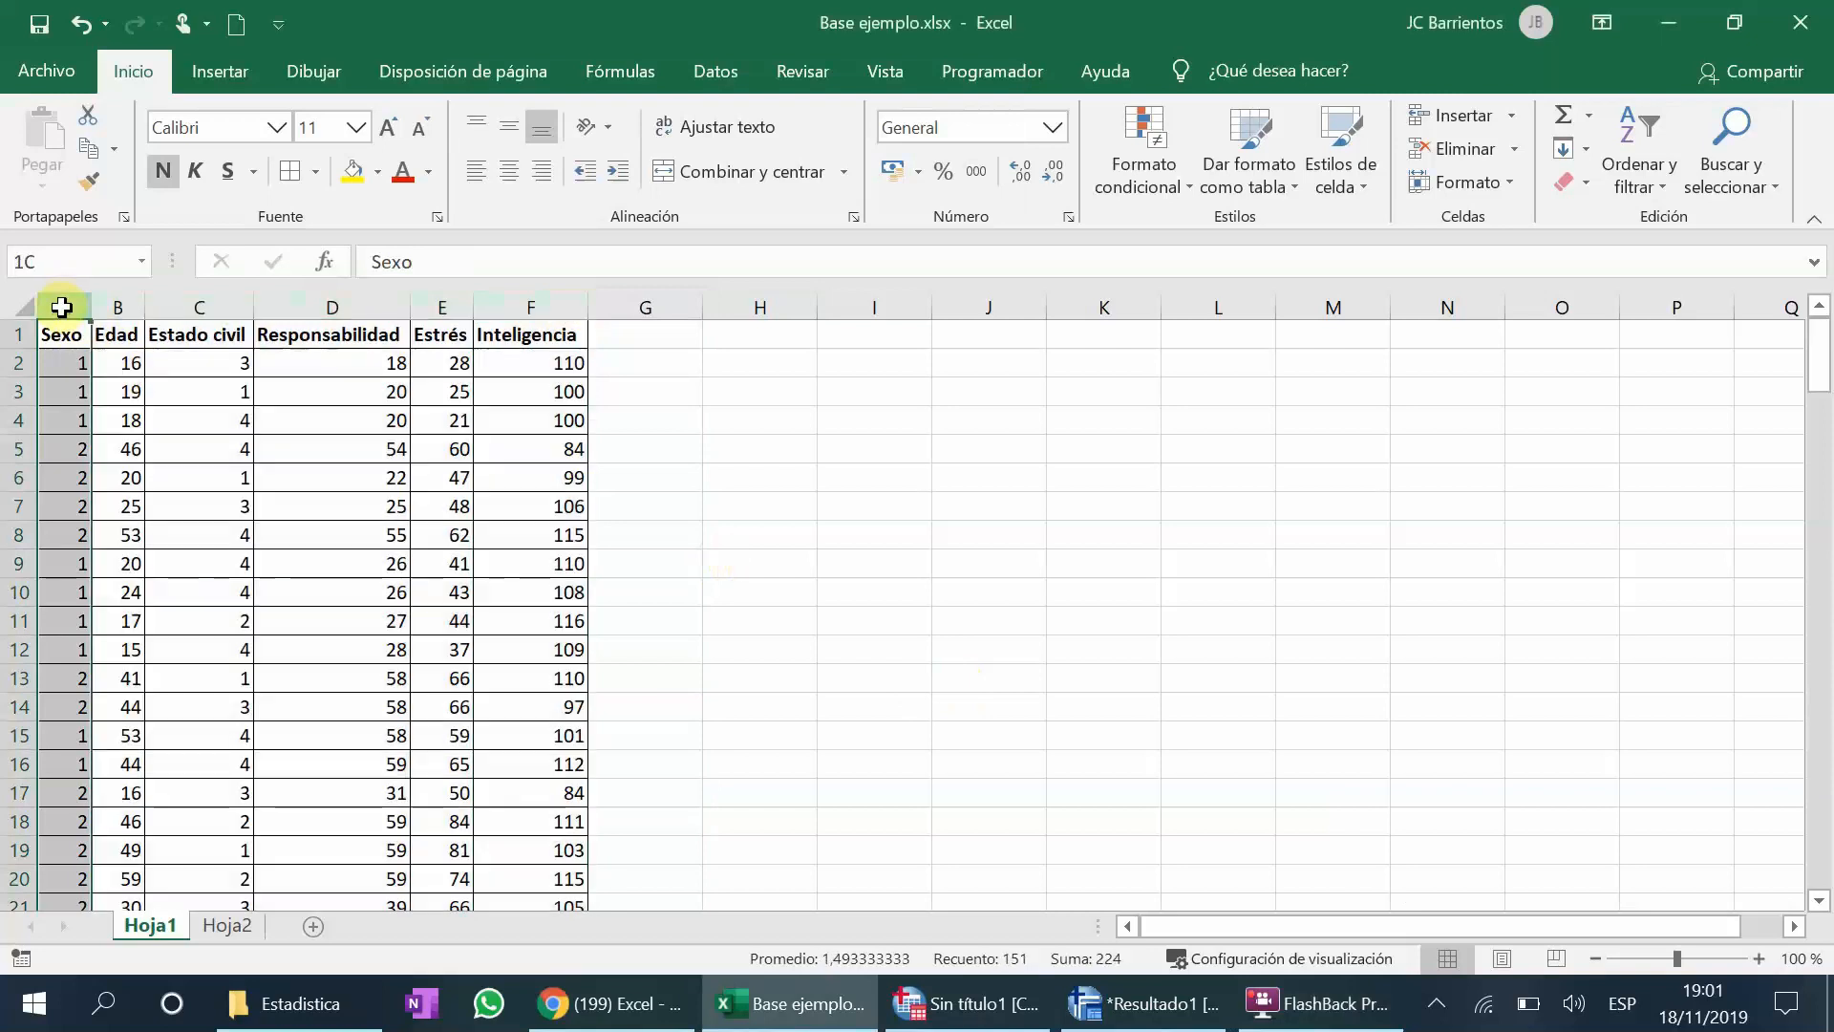
pyautogui.click(13, 333)
pyautogui.click(65, 306)
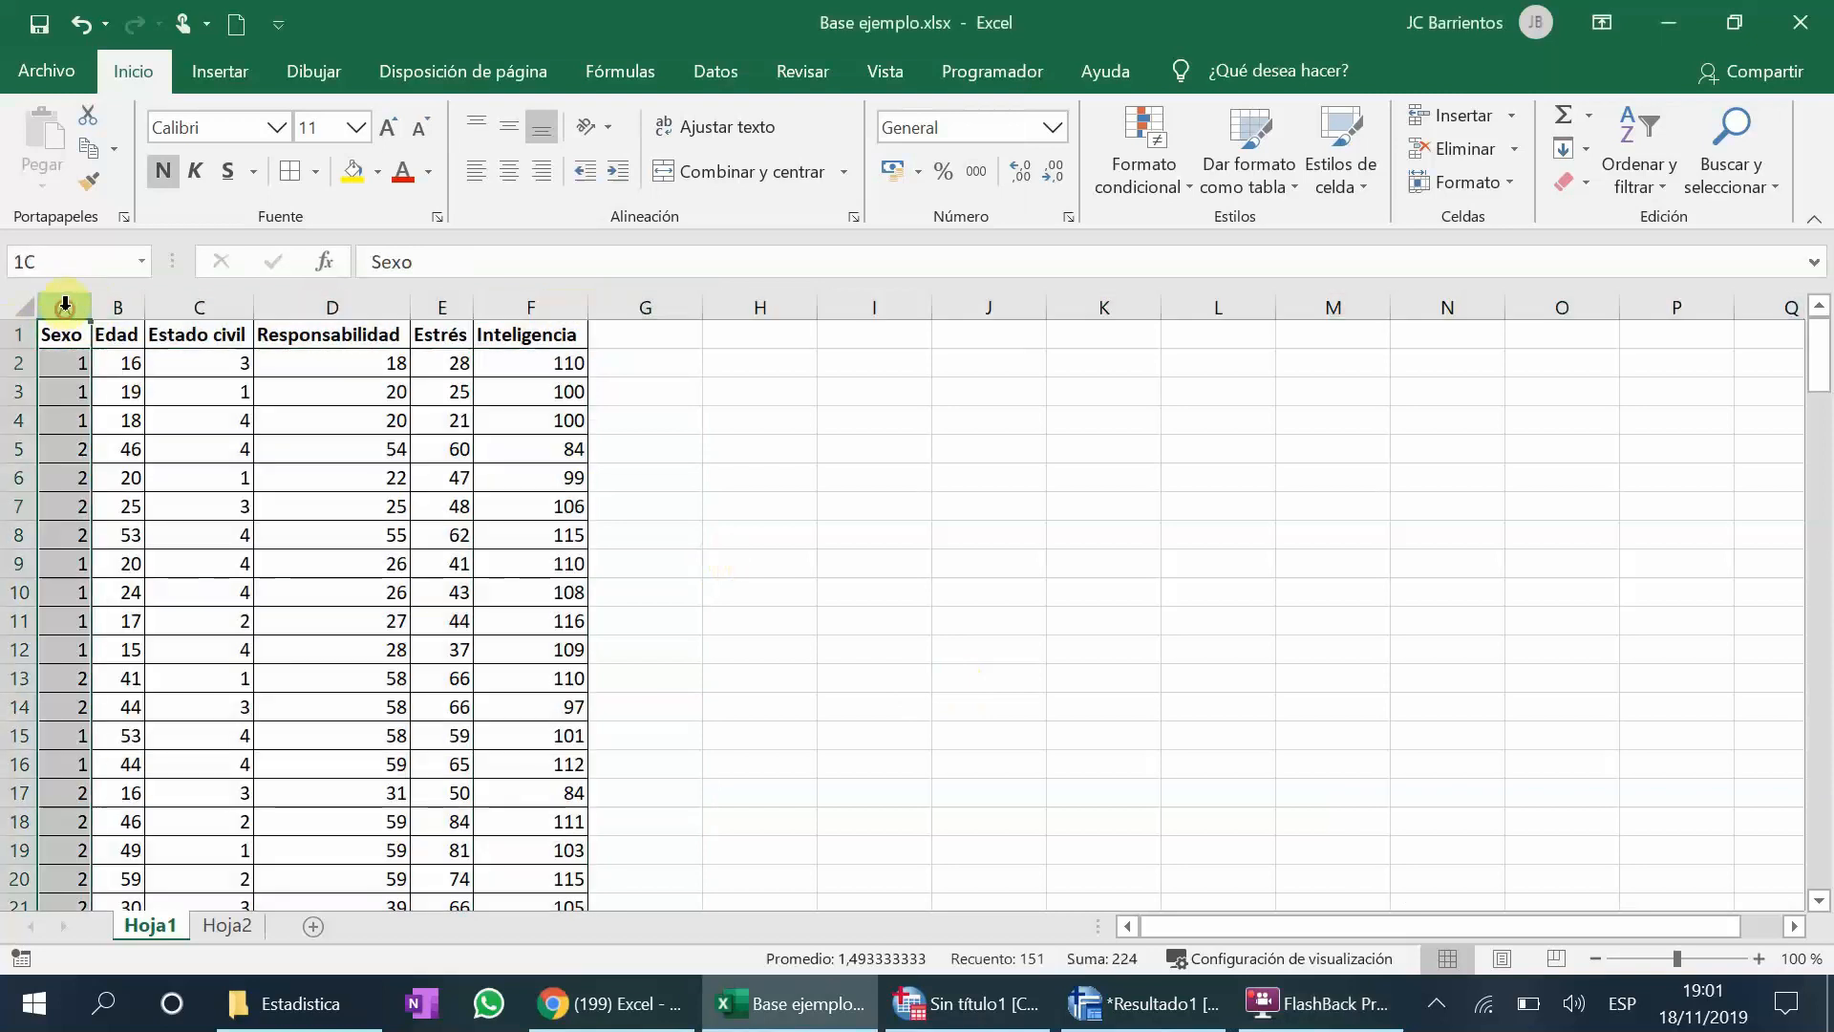
pyautogui.click(115, 305)
pyautogui.click(228, 306)
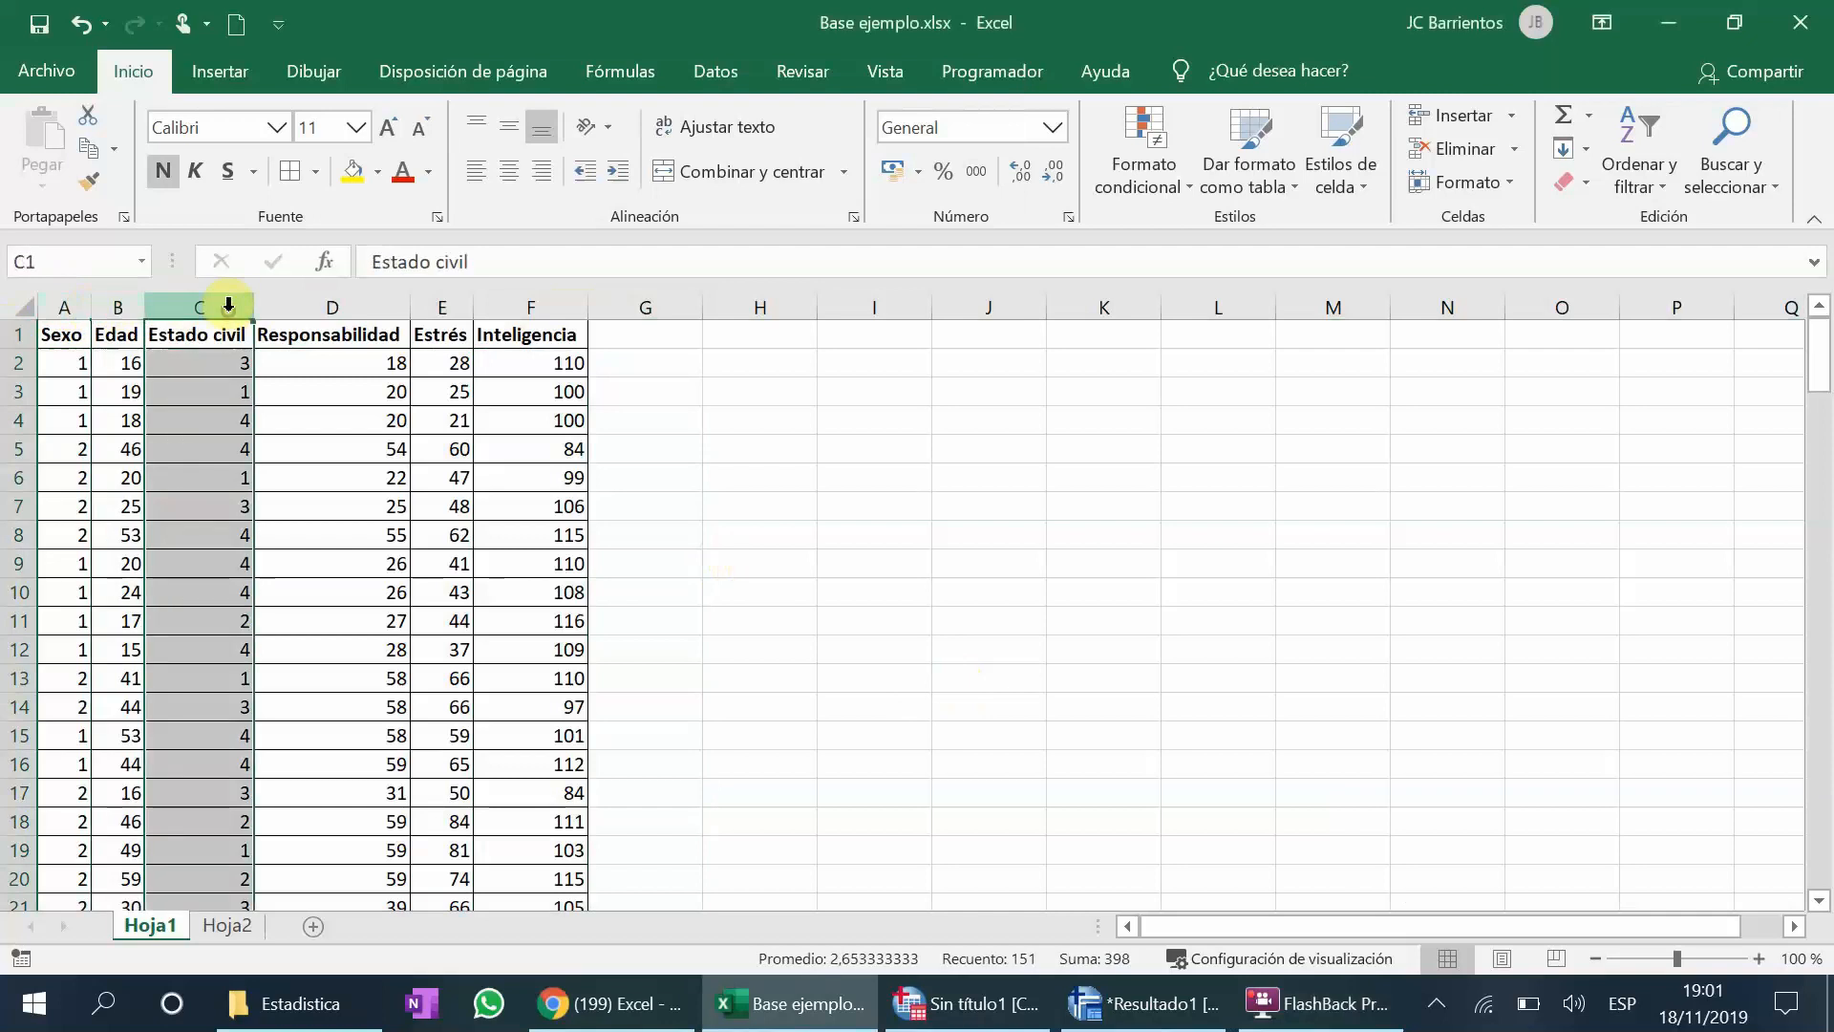
pyautogui.click(330, 305)
pyautogui.click(437, 306)
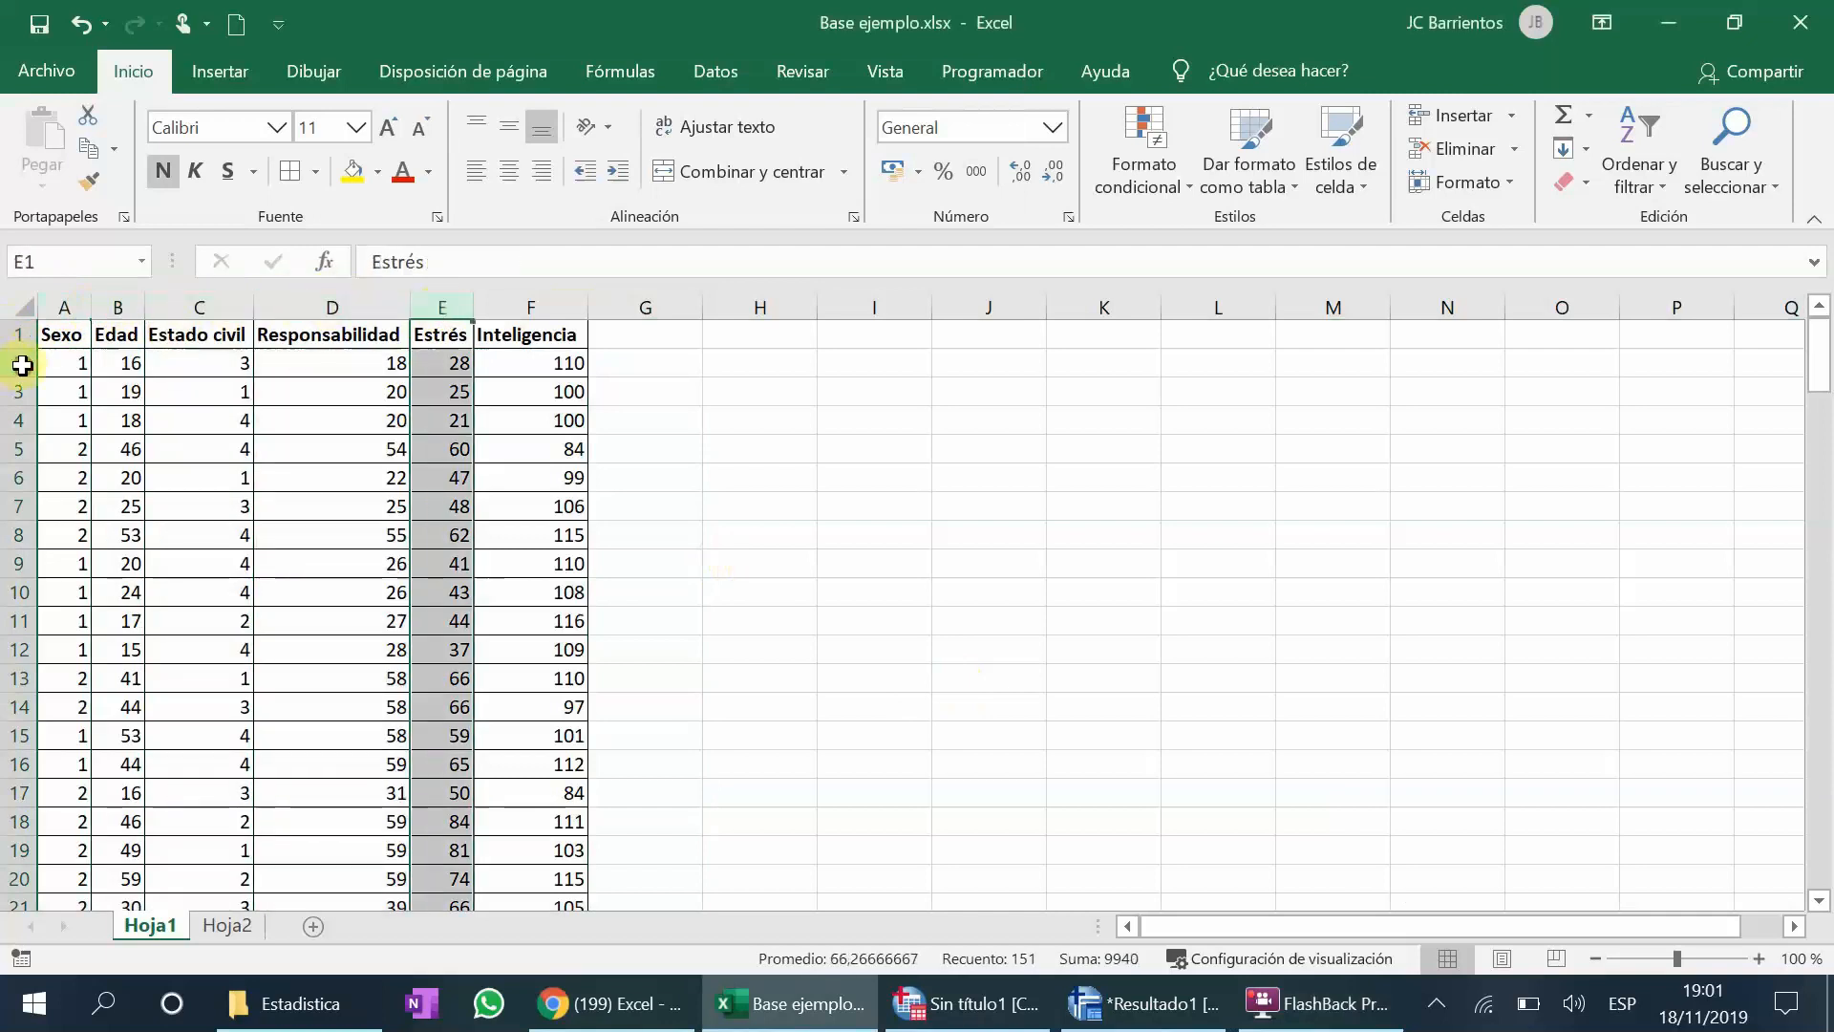
pyautogui.click(22, 365)
pyautogui.click(13, 392)
pyautogui.click(12, 417)
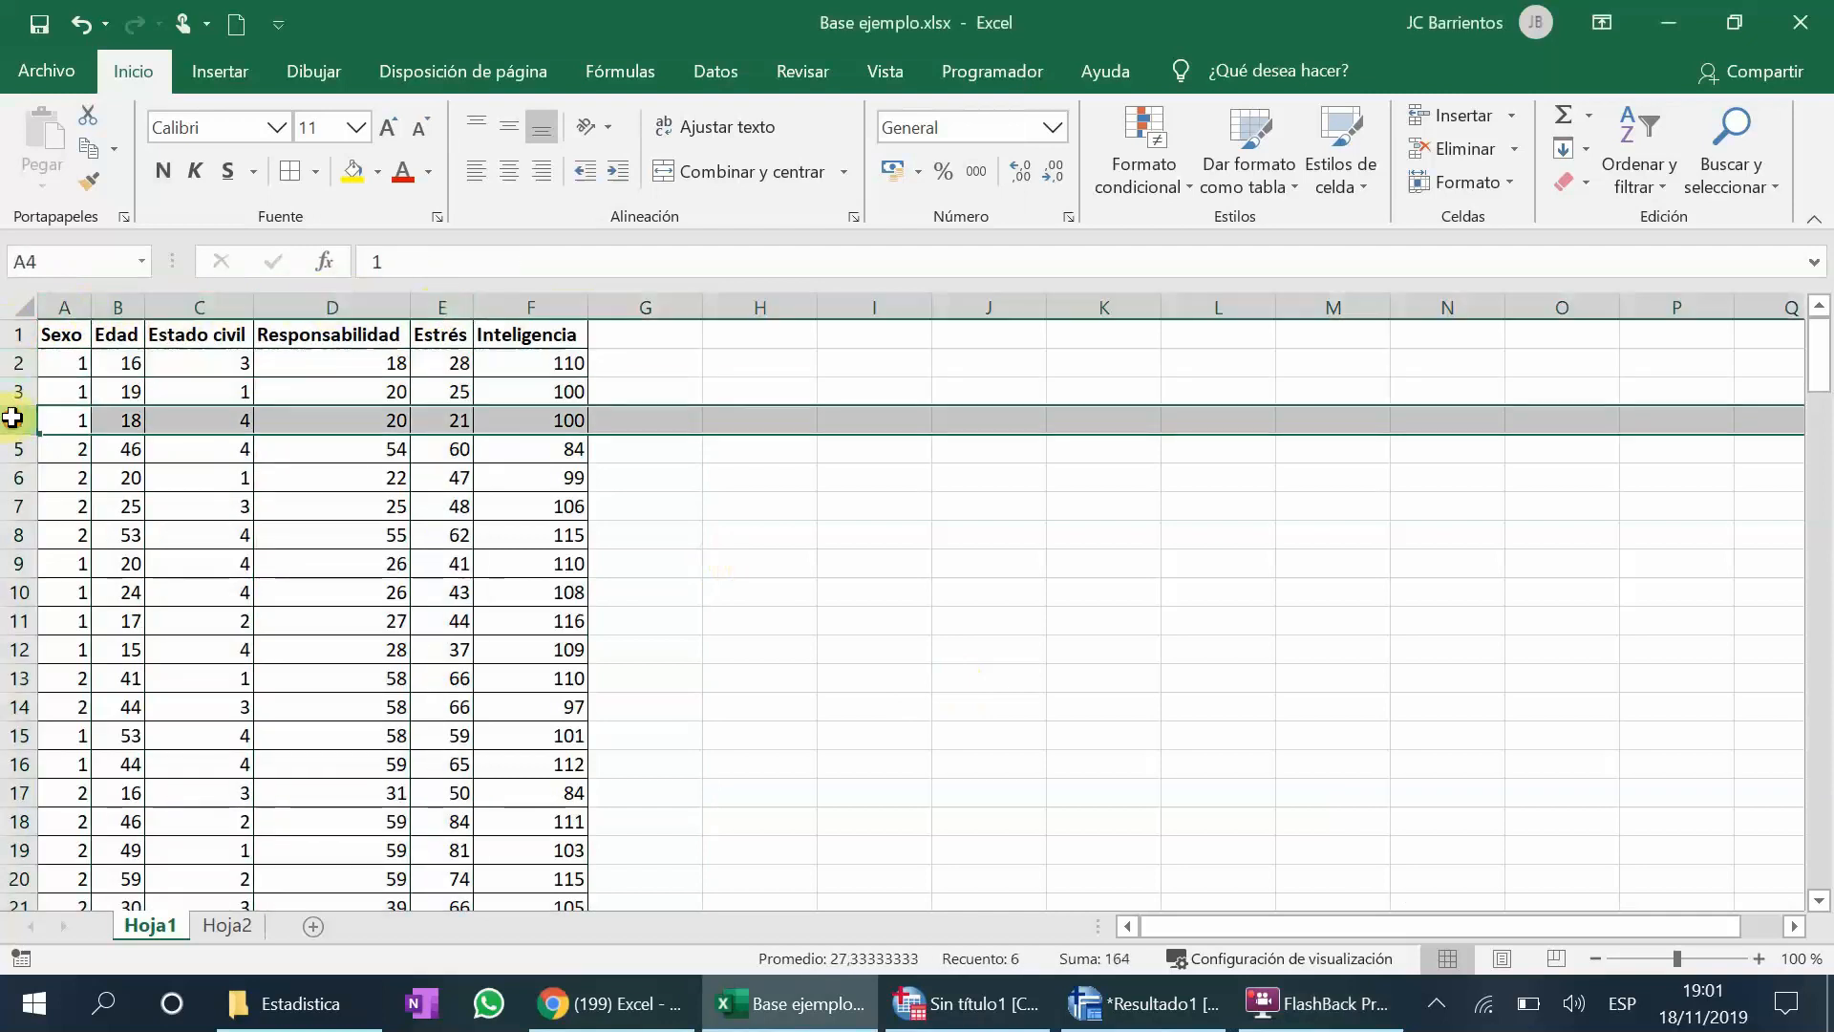
# Step: Insert a new column before Sexo and enter "Código" as its header in cell A1
pyautogui.click(64, 306)
pyautogui.rightClick(65, 306)
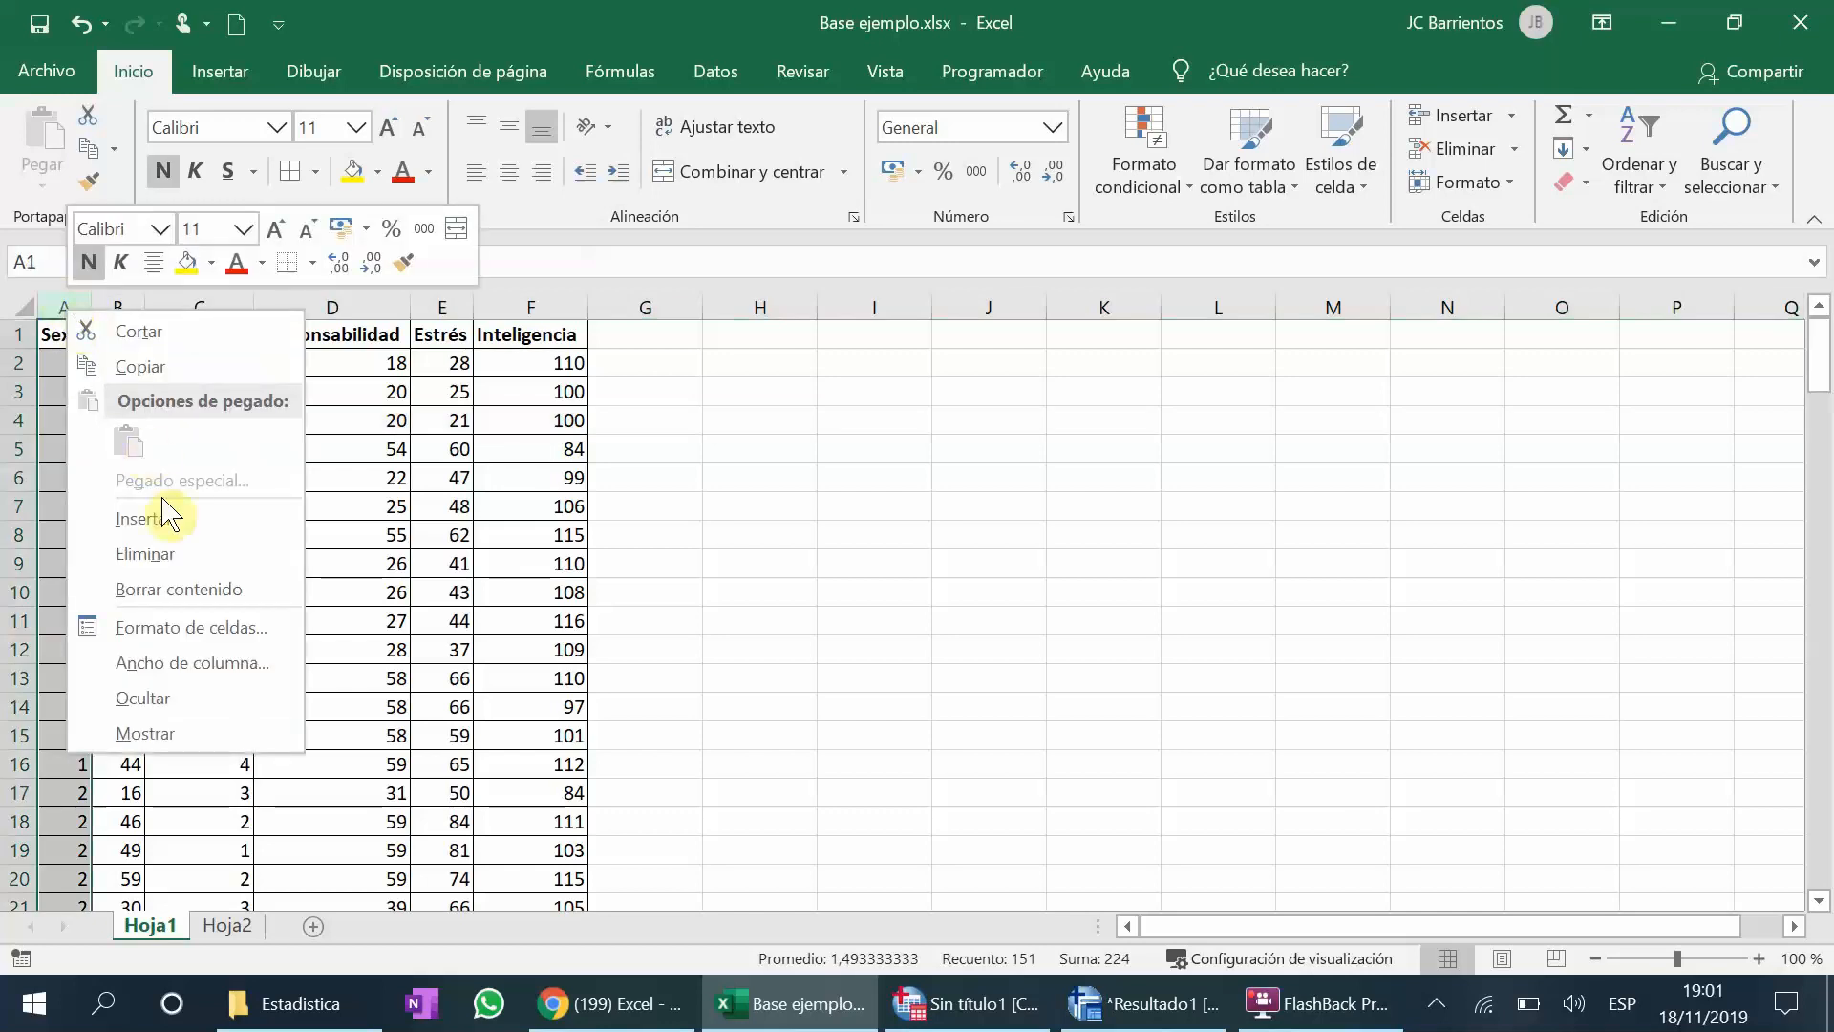
pyautogui.click(163, 517)
pyautogui.click(90, 335)
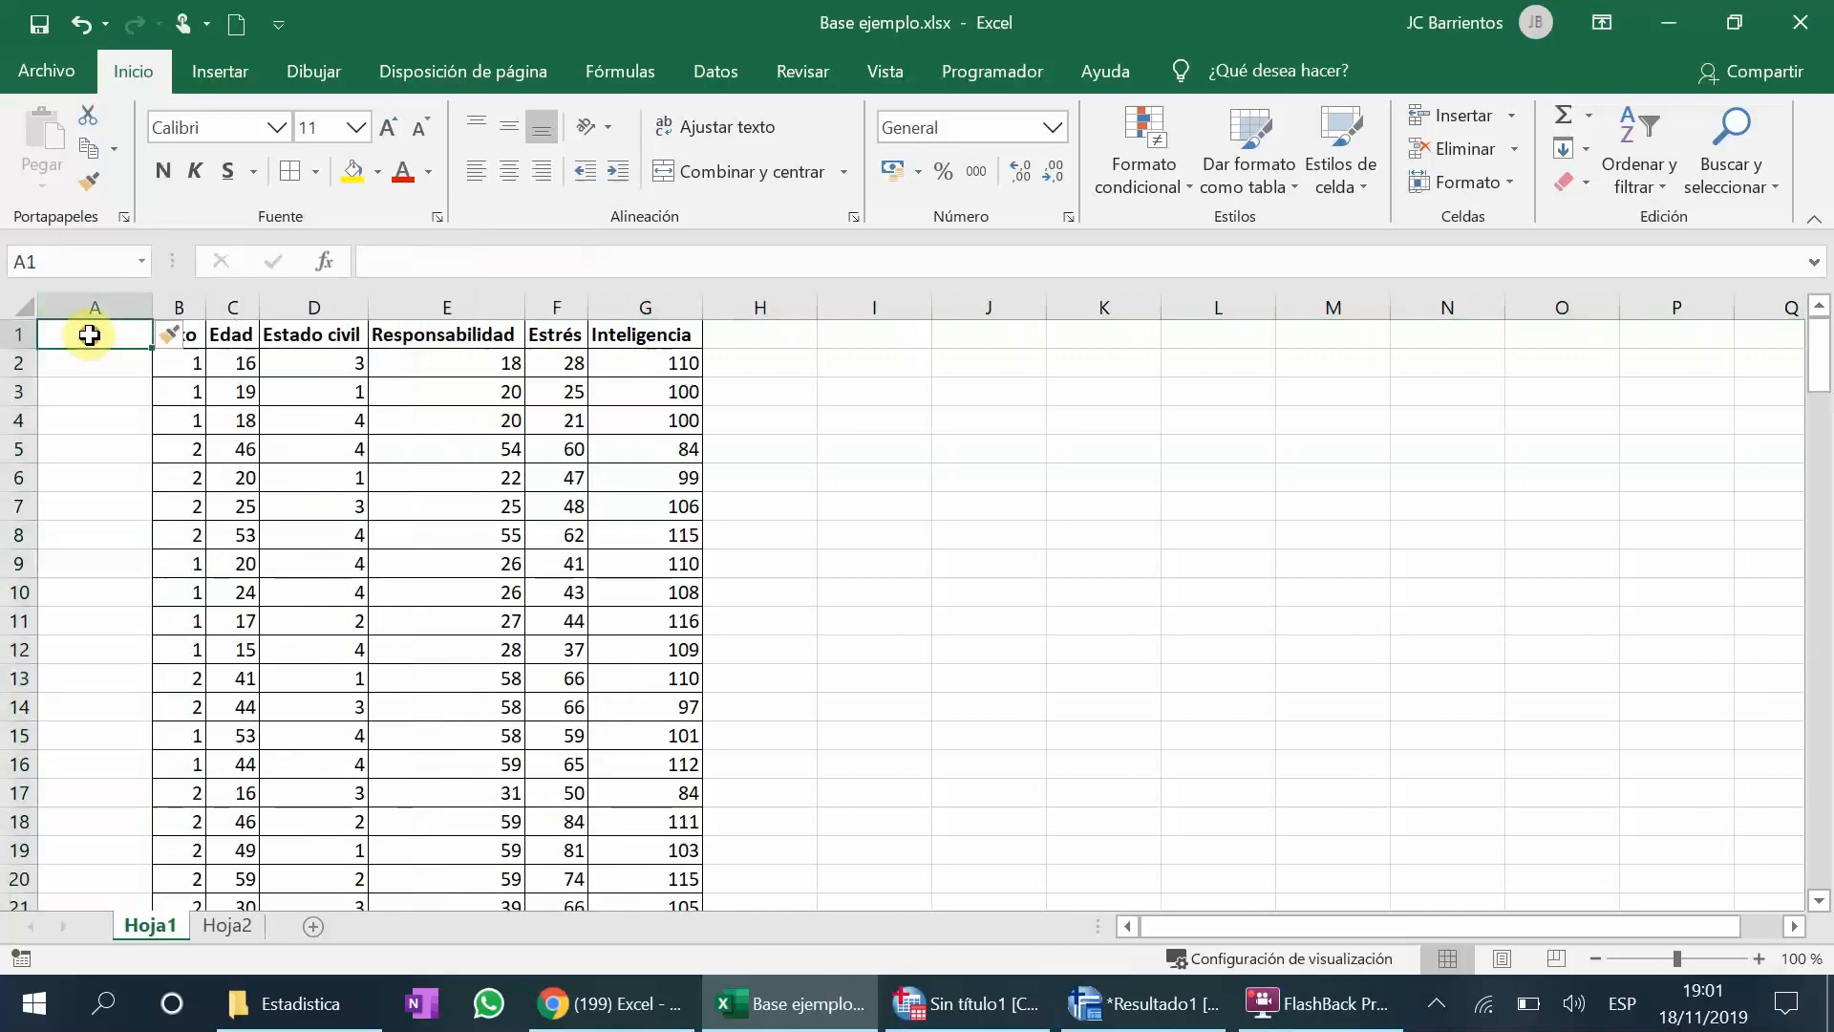
pyautogui.write('Código')
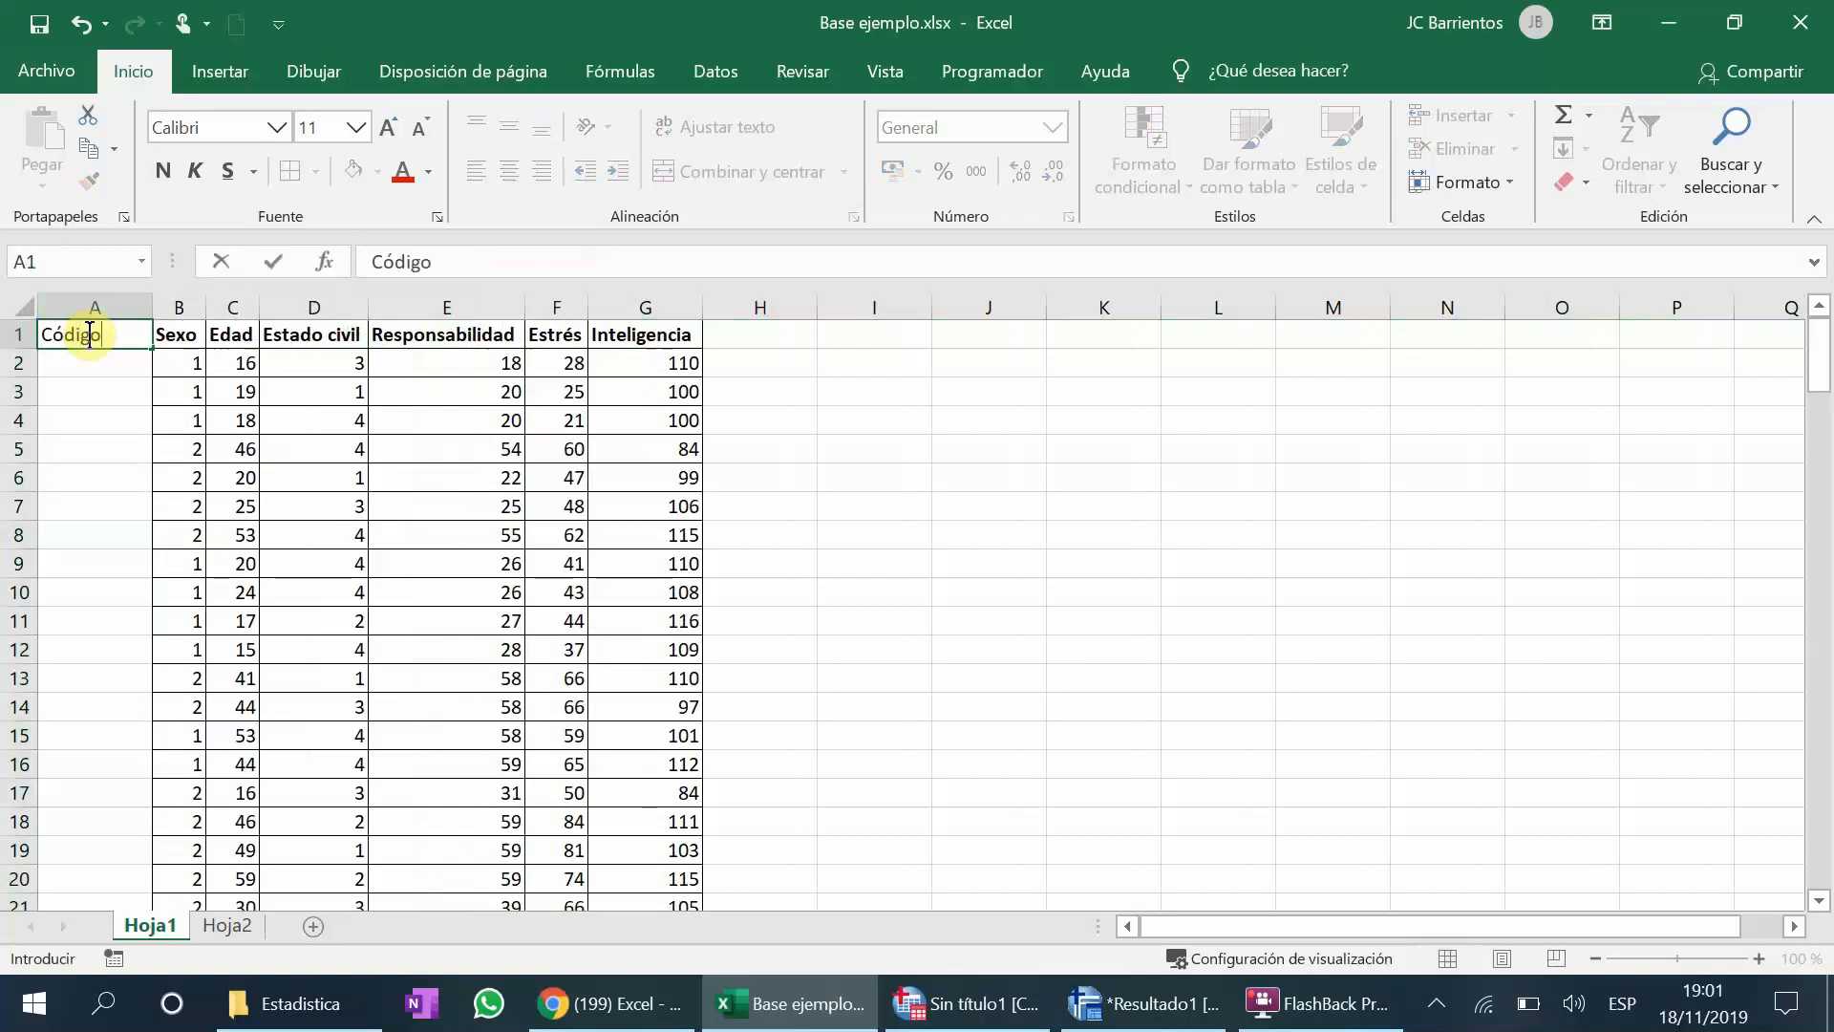
pyautogui.press('Return')
# Step: Enter 1, 2 and 3 from cell A2 down and extend the numbering to 150 through the last data row
pyautogui.write('!')
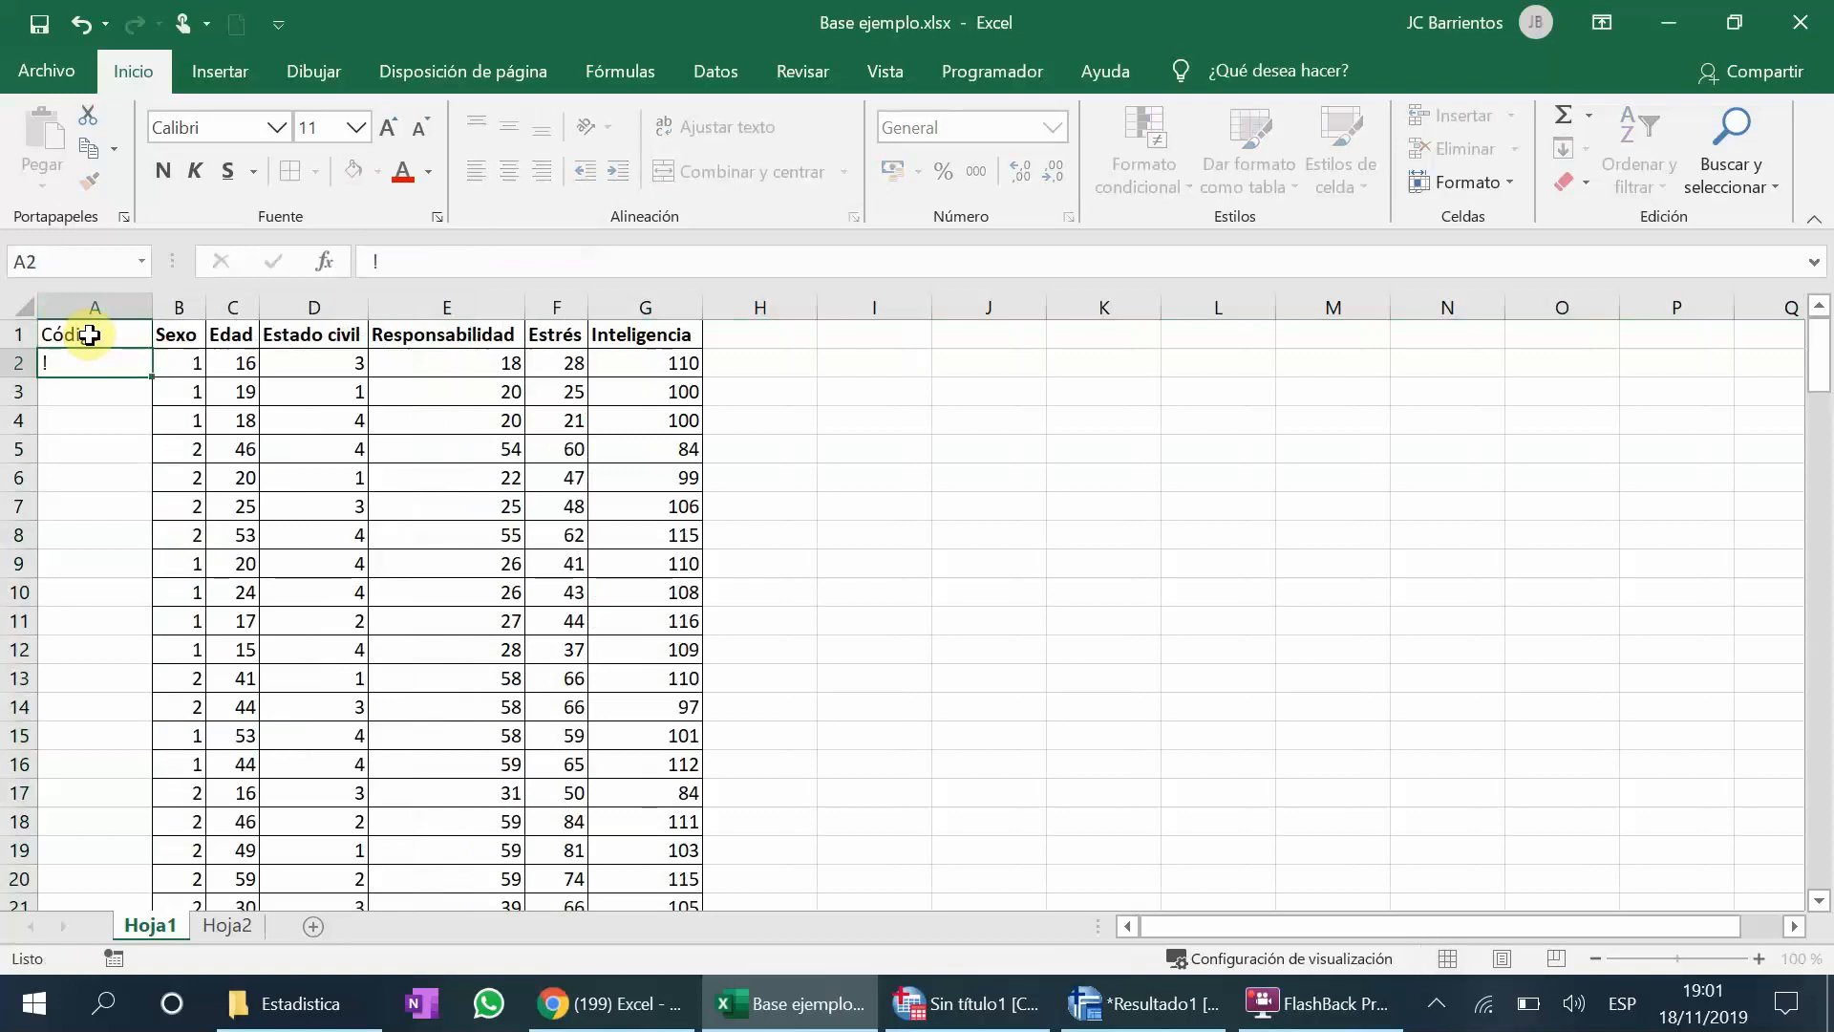
pyautogui.press('Return')
pyautogui.press('Up')
pyautogui.write('1')
pyautogui.press('Return')
pyautogui.write('2')
pyautogui.press('Return')
pyautogui.write('3')
pyautogui.press('Return')
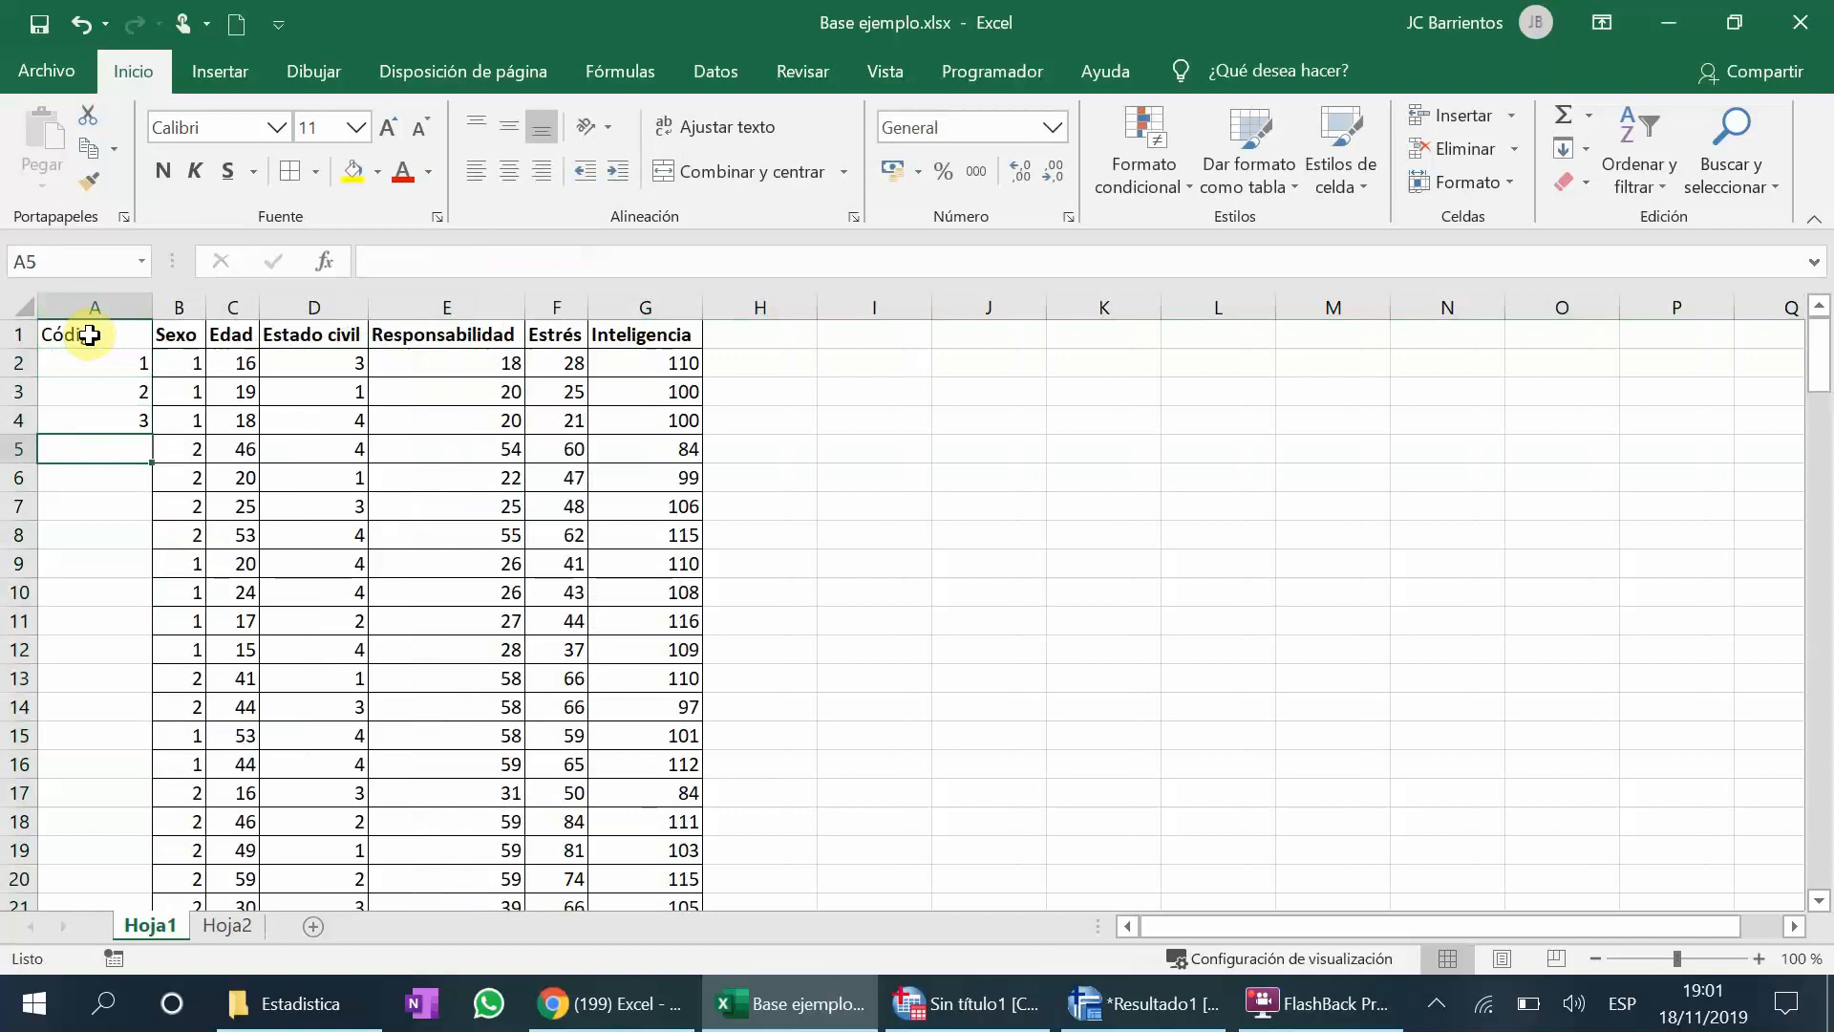
pyautogui.moveTo(129, 364); pyautogui.dragTo(95, 849)
pyautogui.scroll(20, 237, 762)
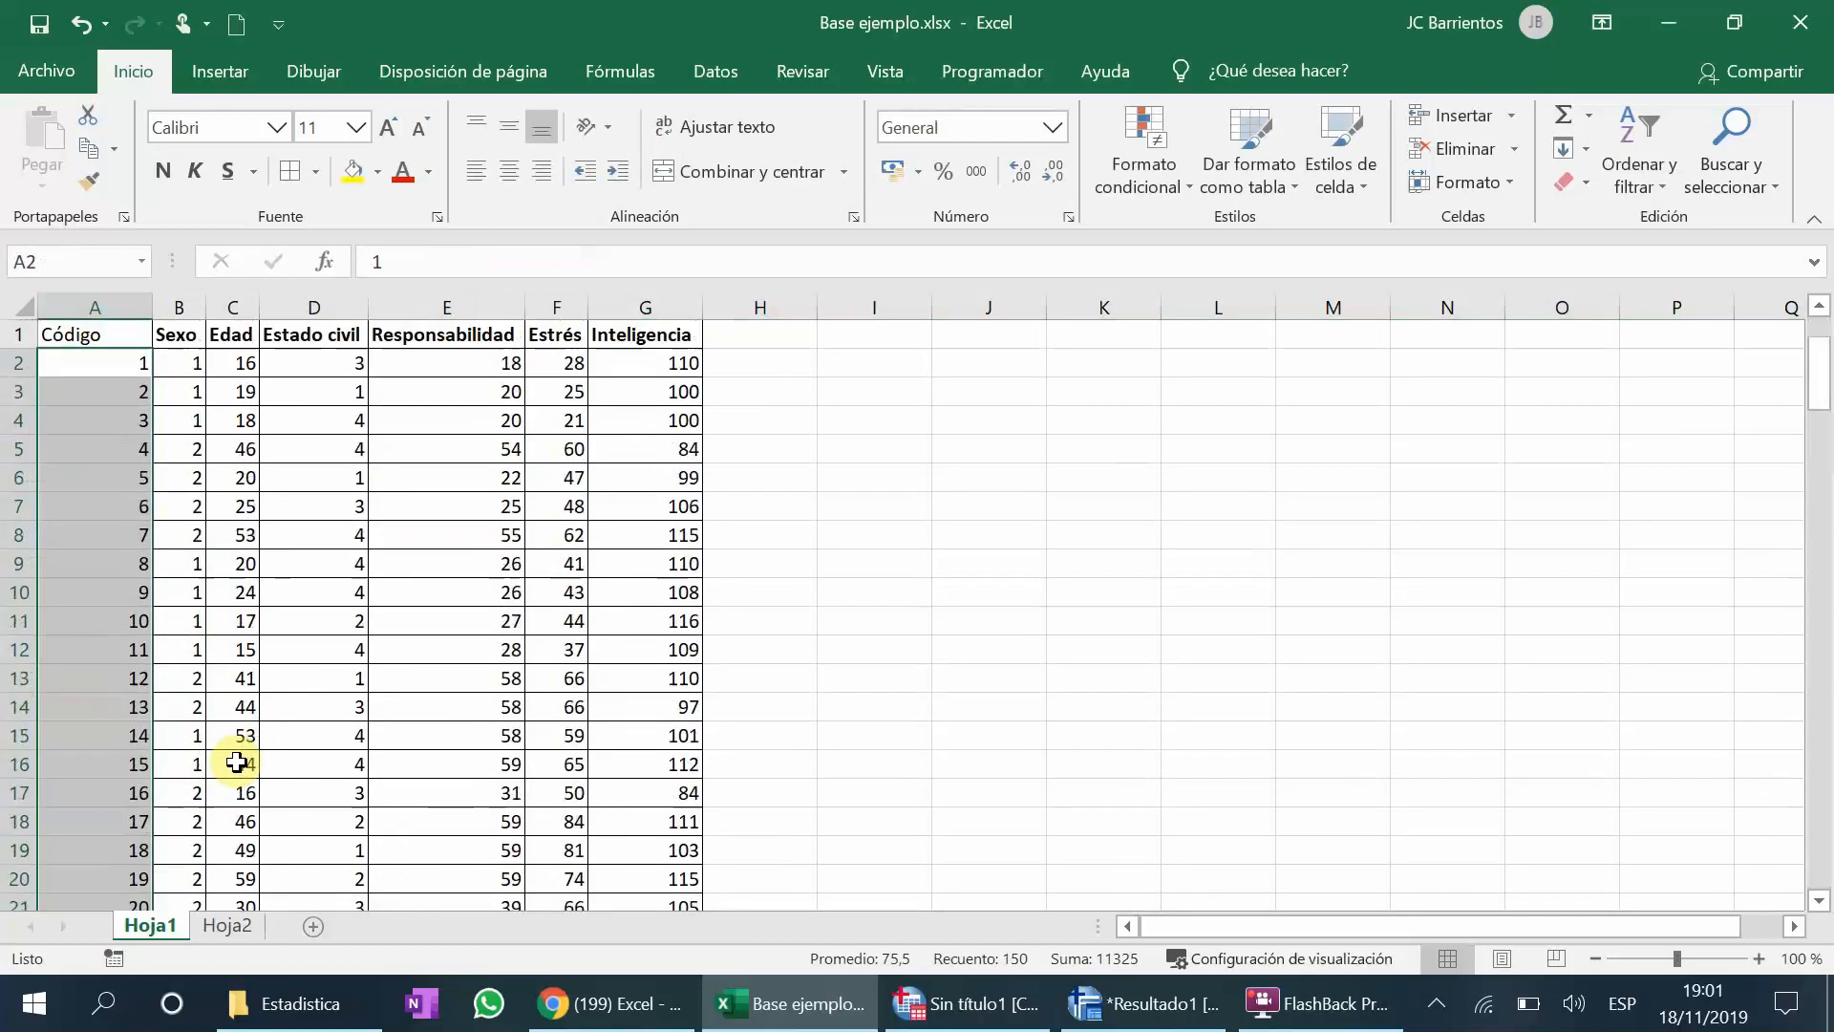
# Step: Apply cell borders to the Código column and fit its width to the contents
pyautogui.click(291, 169)
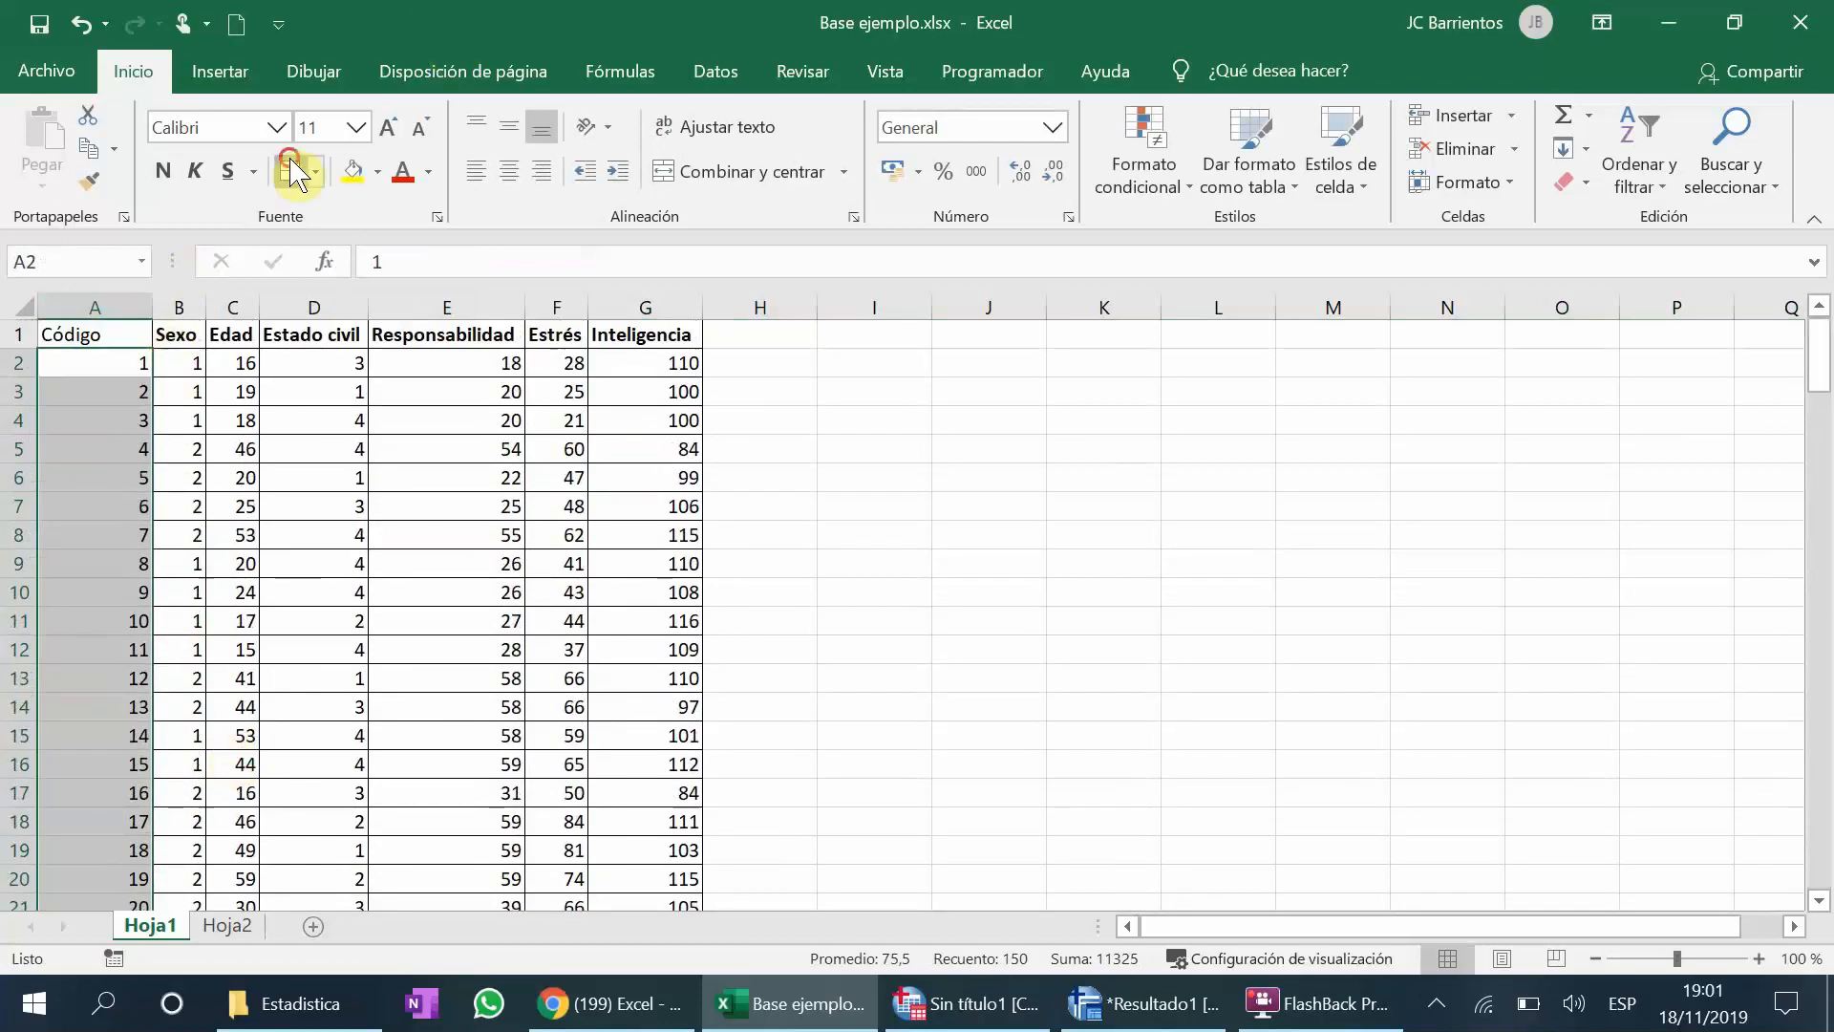
pyautogui.click(88, 331)
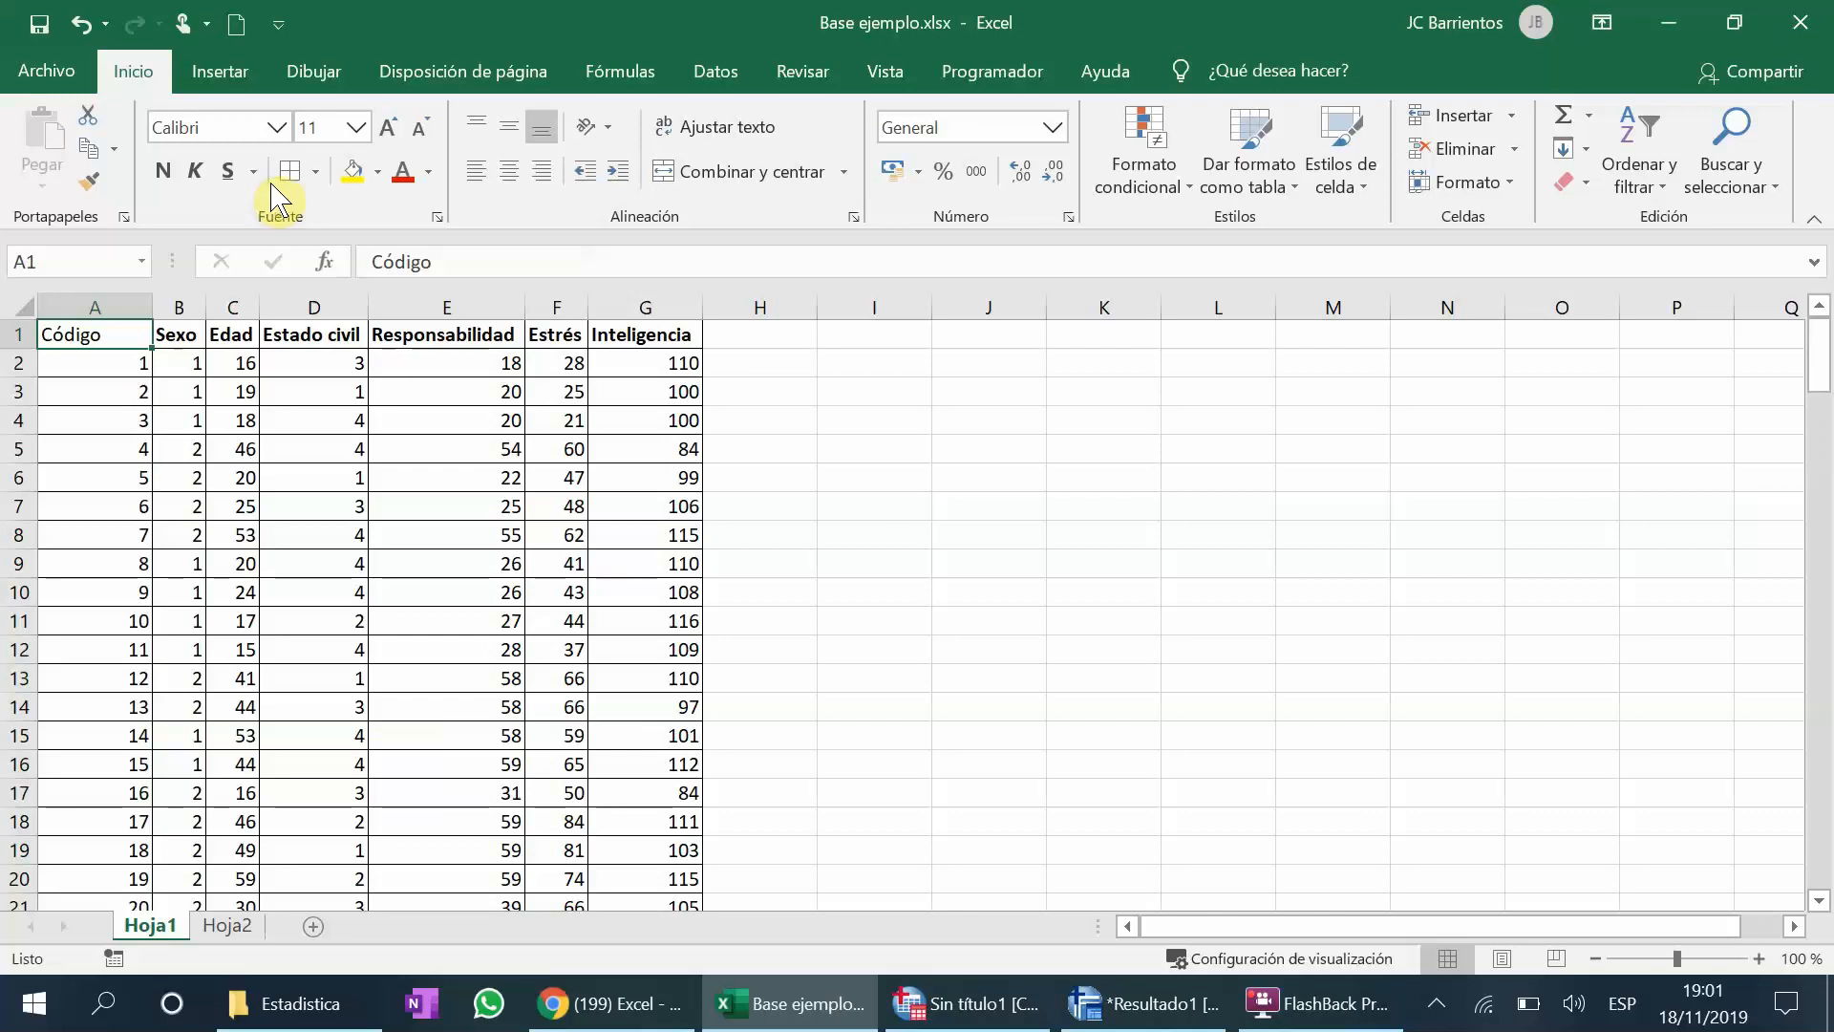
pyautogui.doubleClick(153, 304)
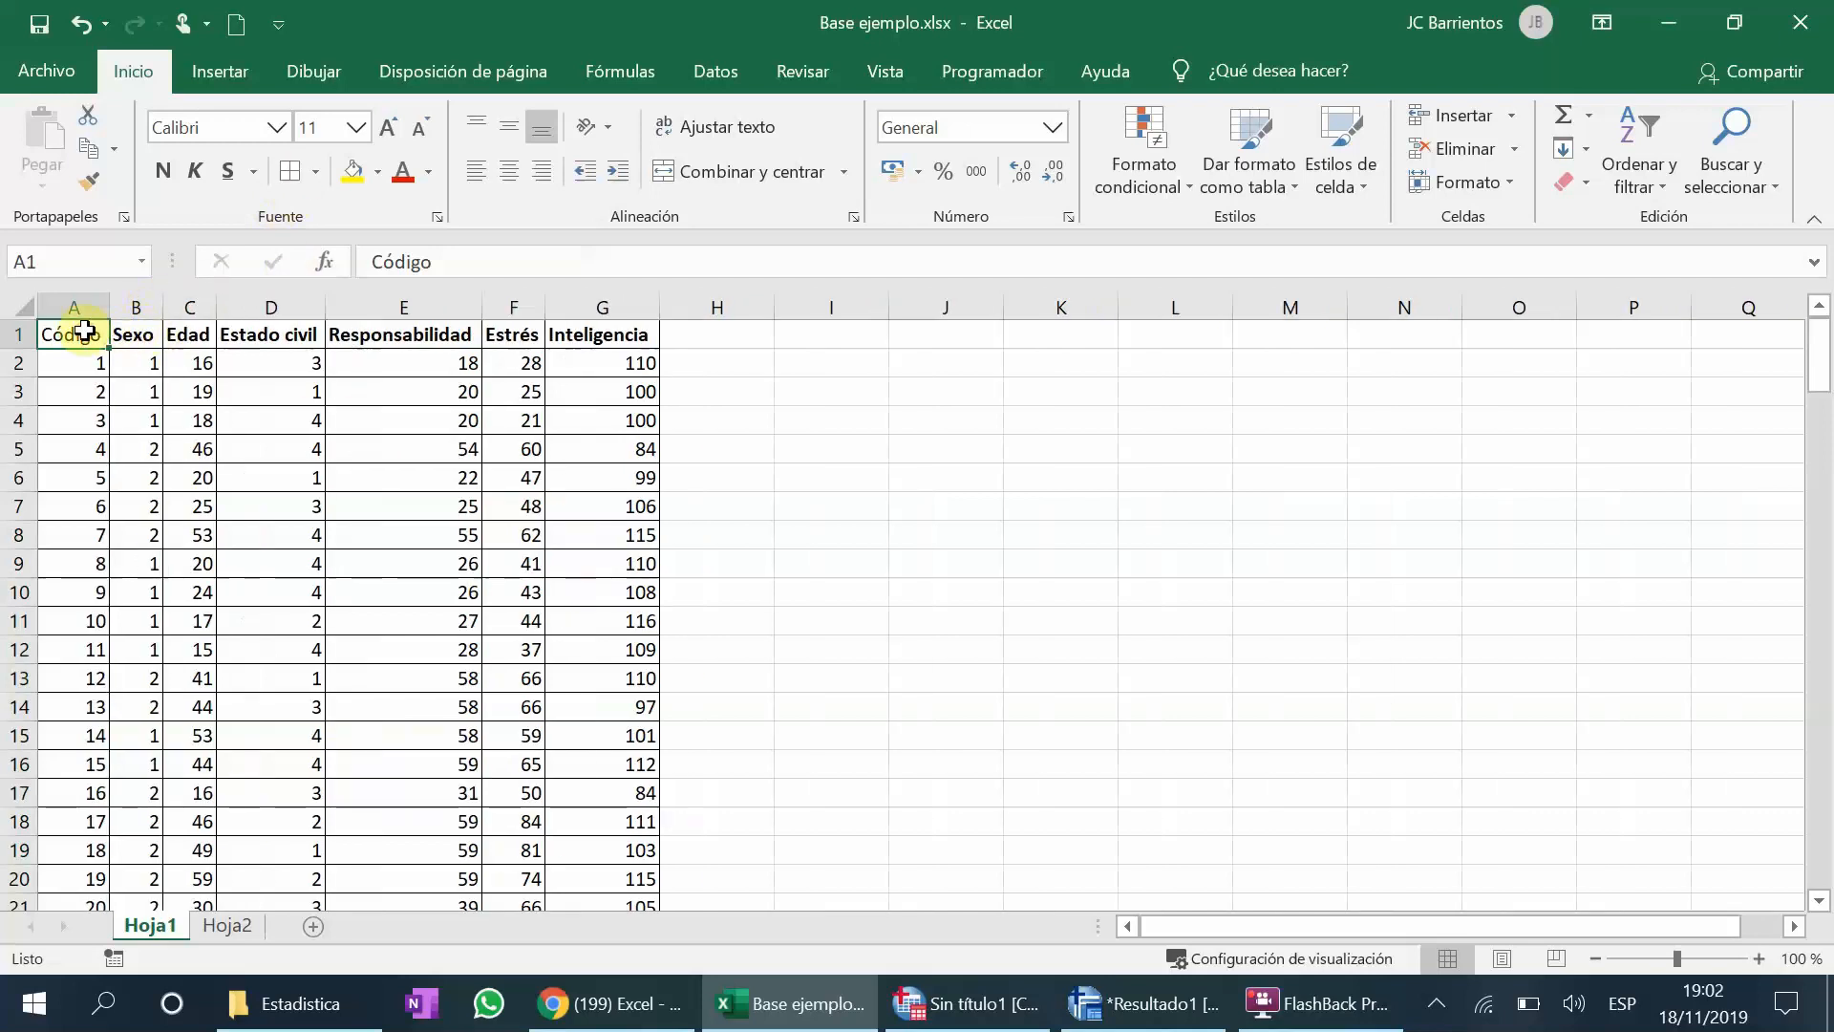
# Step: Review the Sexo, Edad, Estado civil, Responsabilidad, Estrés and Inteligencia headers and the data beneath them
pyautogui.click(140, 334)
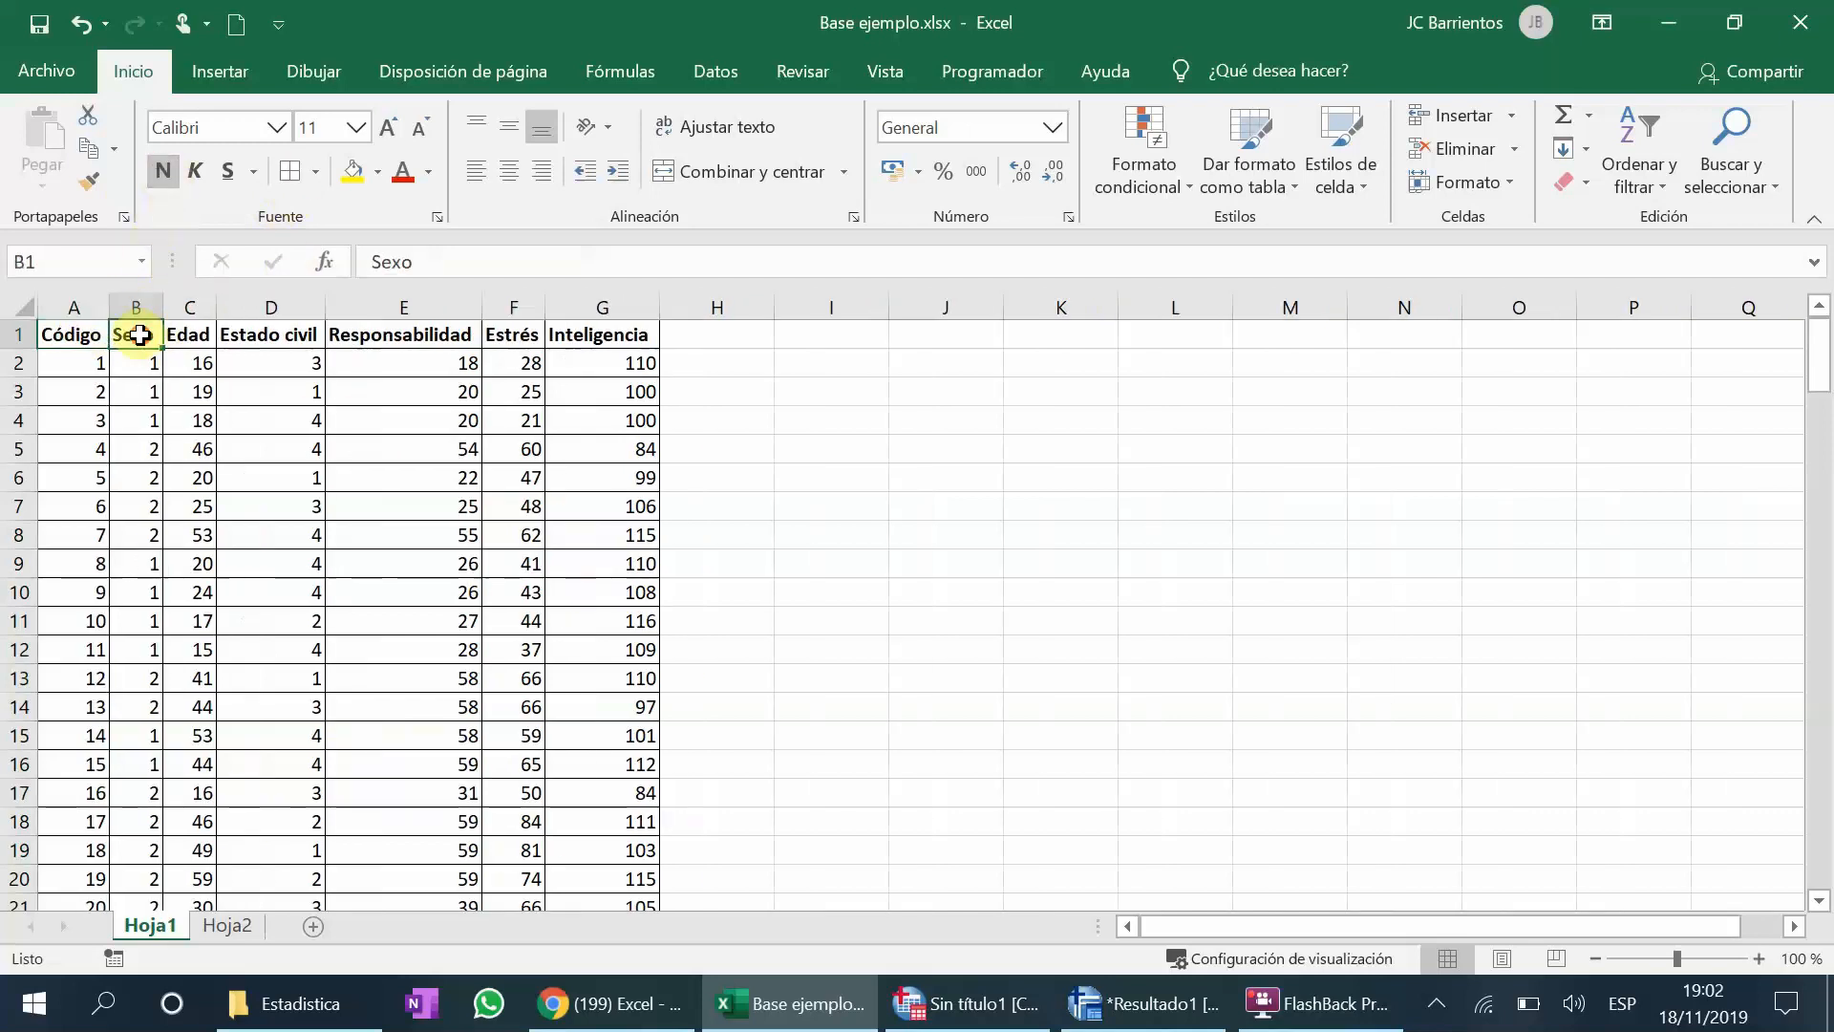
pyautogui.click(191, 334)
pyautogui.click(275, 334)
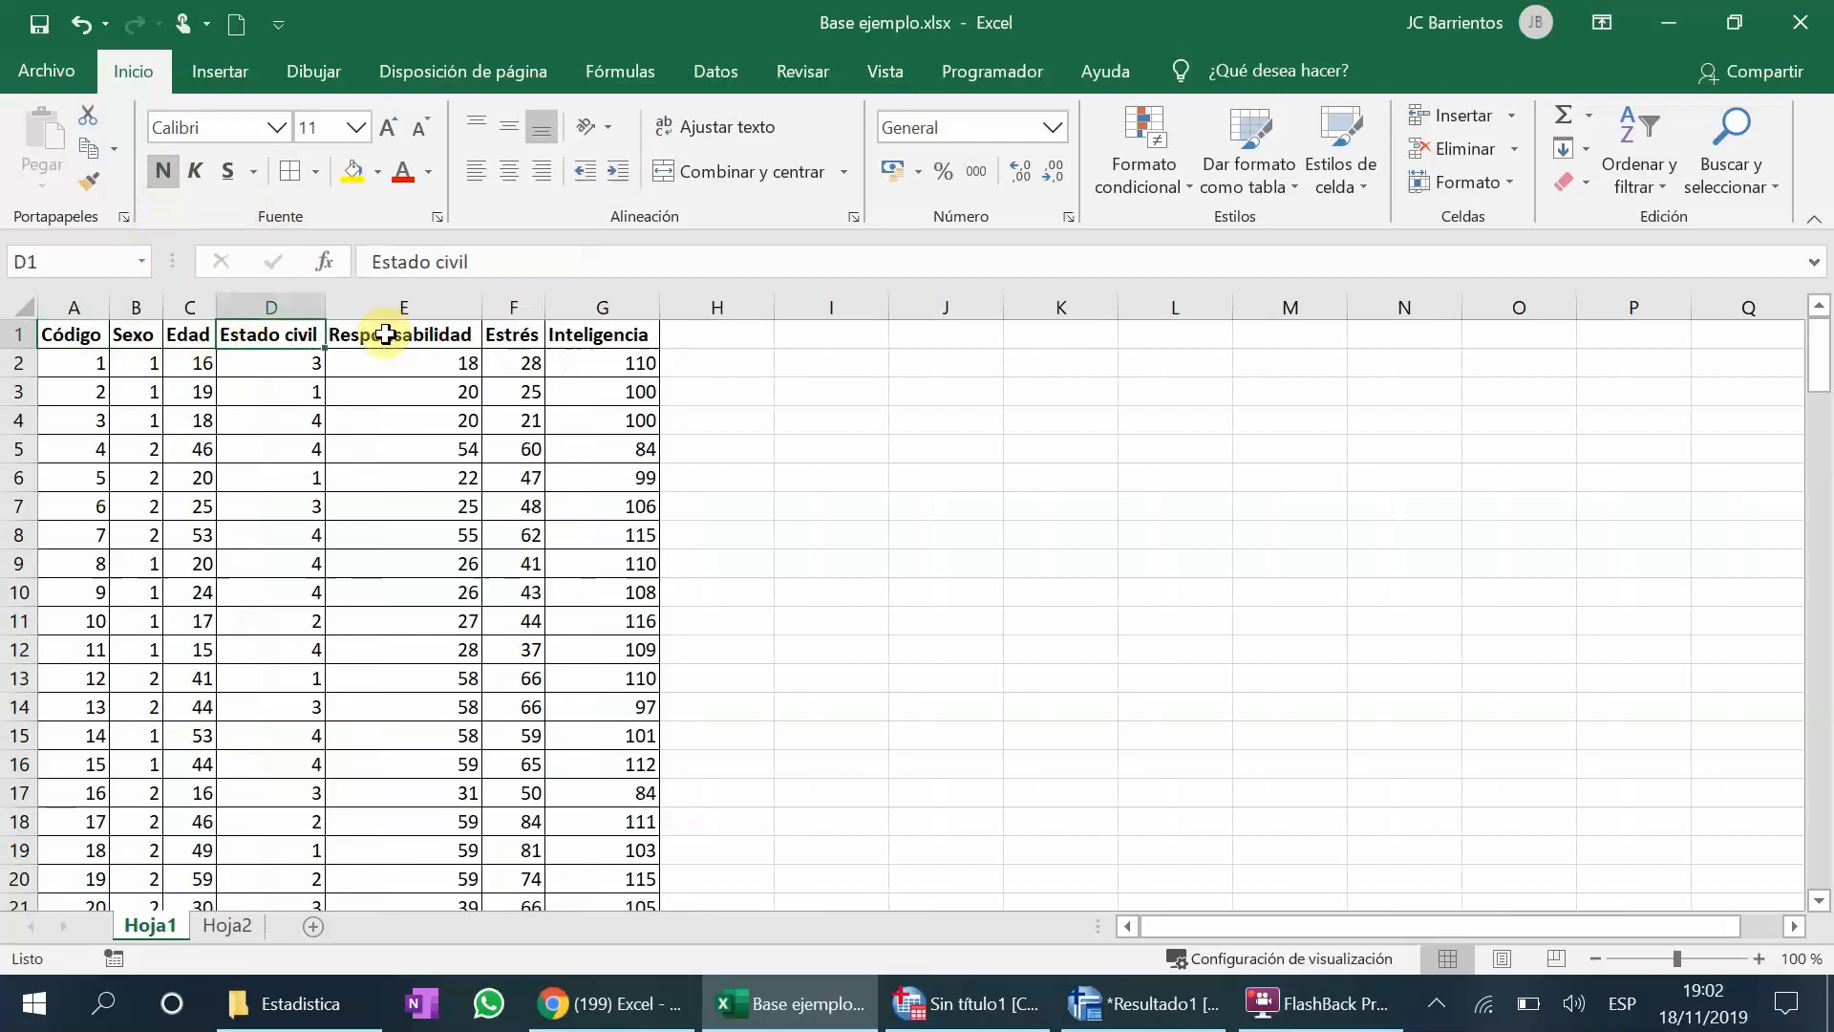
pyautogui.click(385, 306)
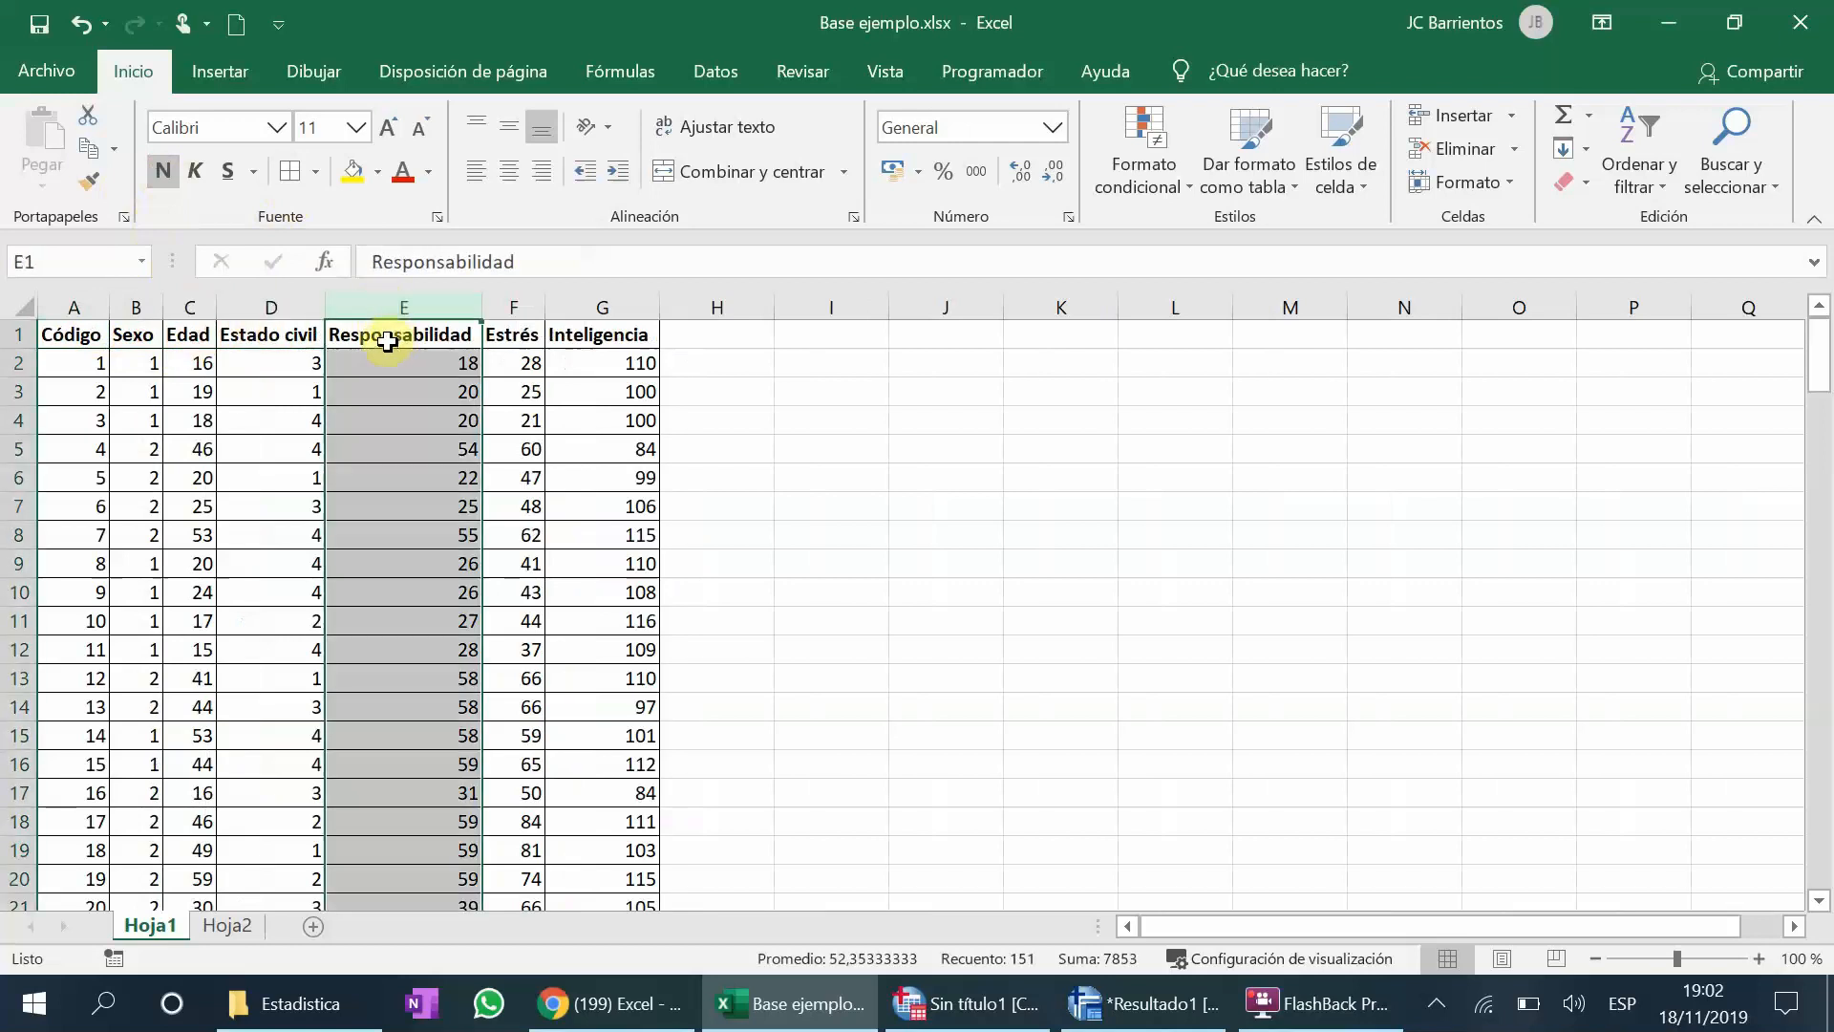
pyautogui.click(387, 341)
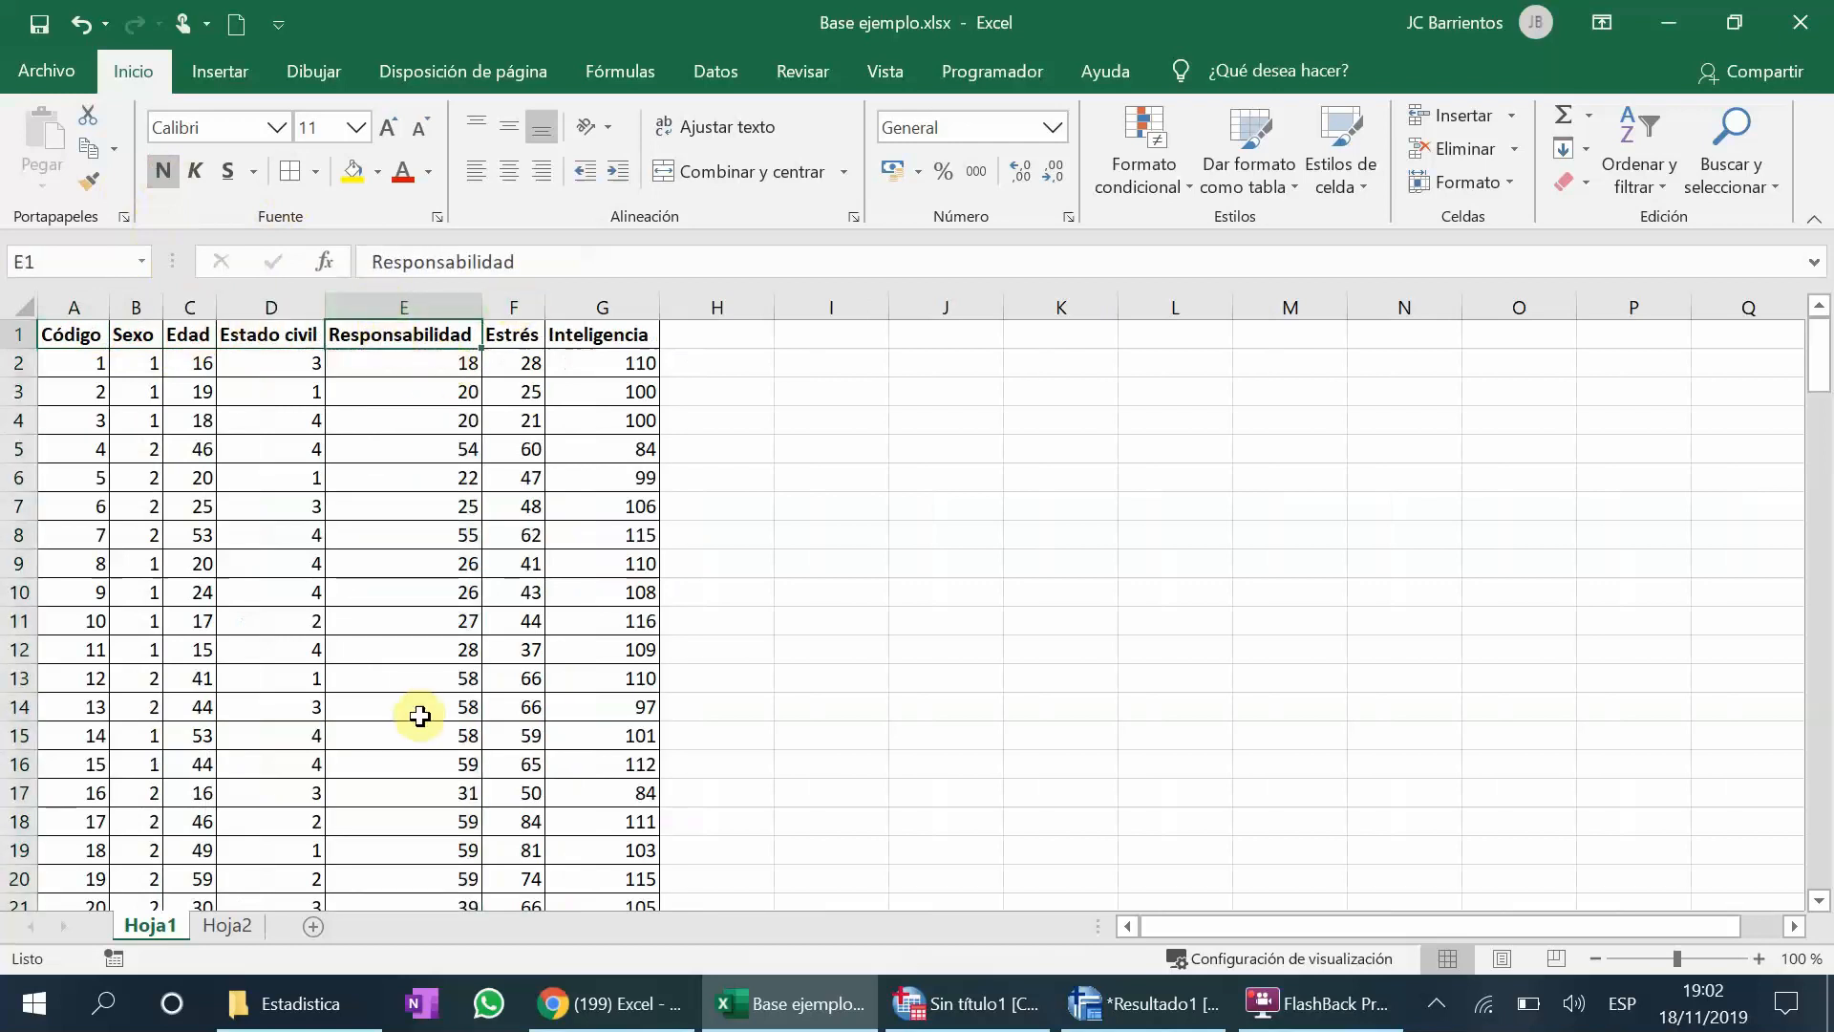
pyautogui.scroll(-1, 418, 715)
pyautogui.scroll(-20, 418, 715)
pyautogui.scroll(20, 418, 715)
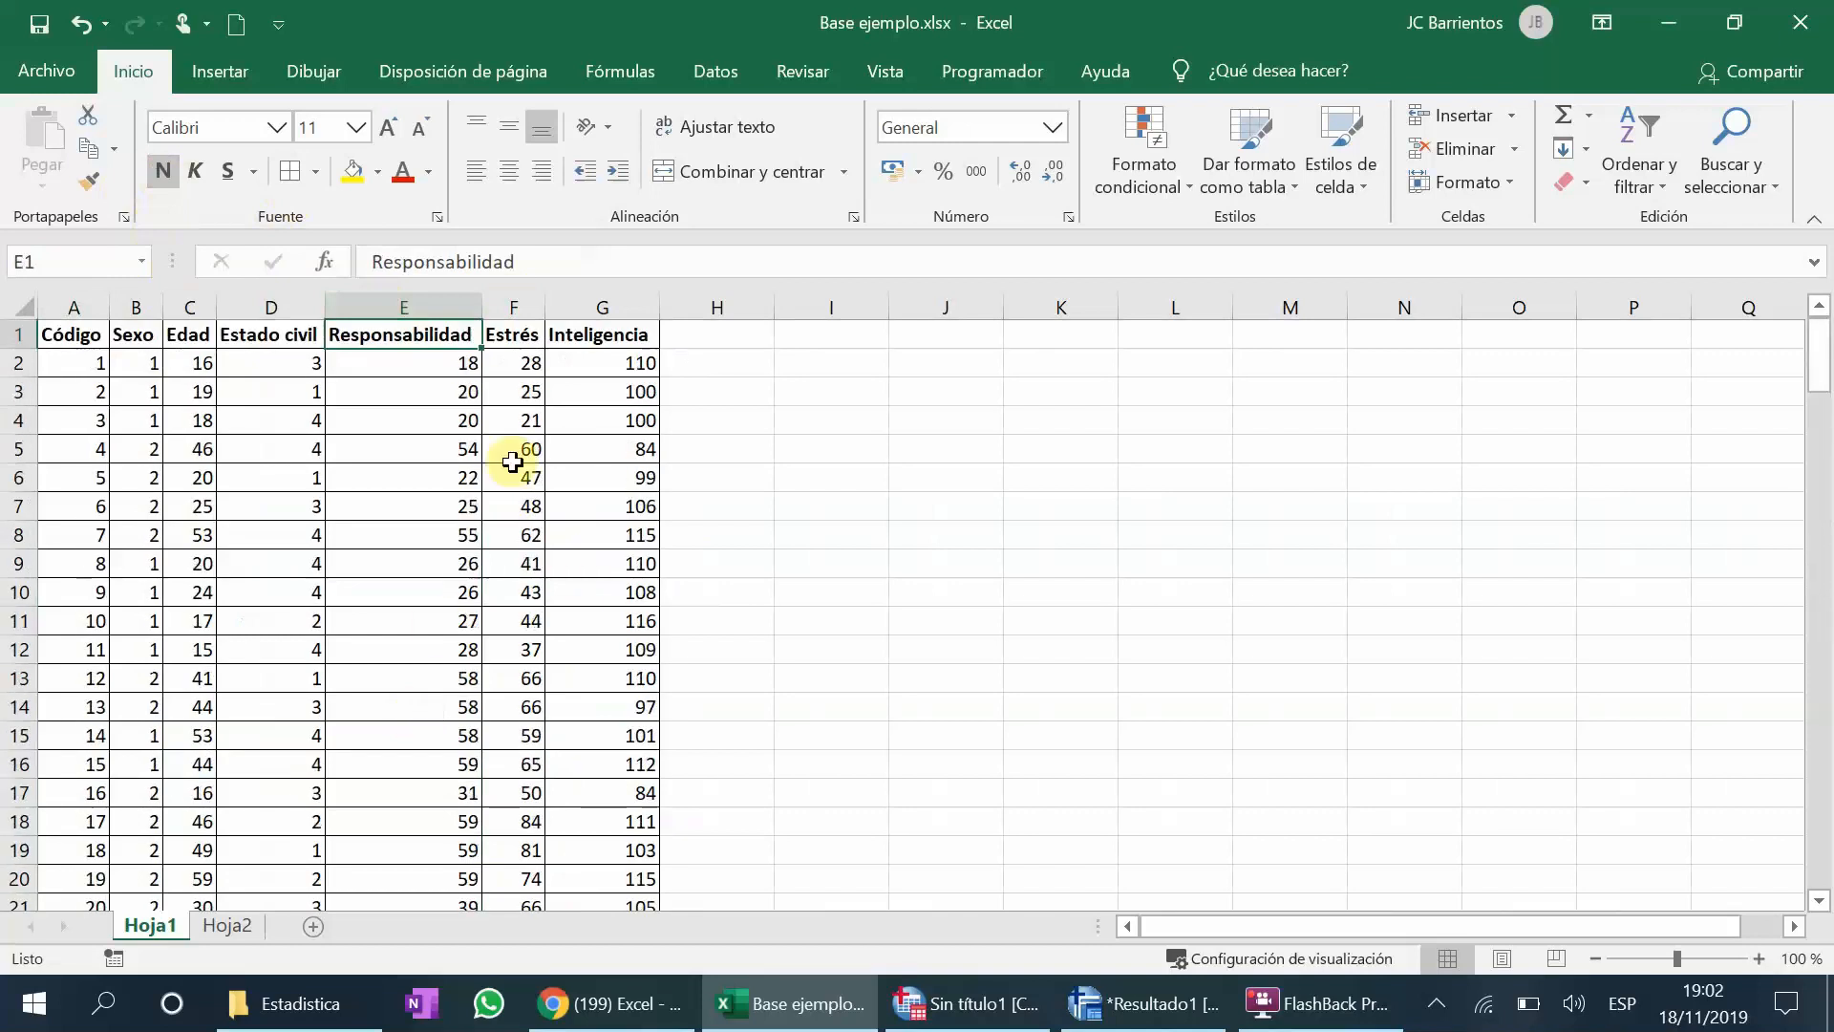
pyautogui.click(522, 342)
pyautogui.click(585, 340)
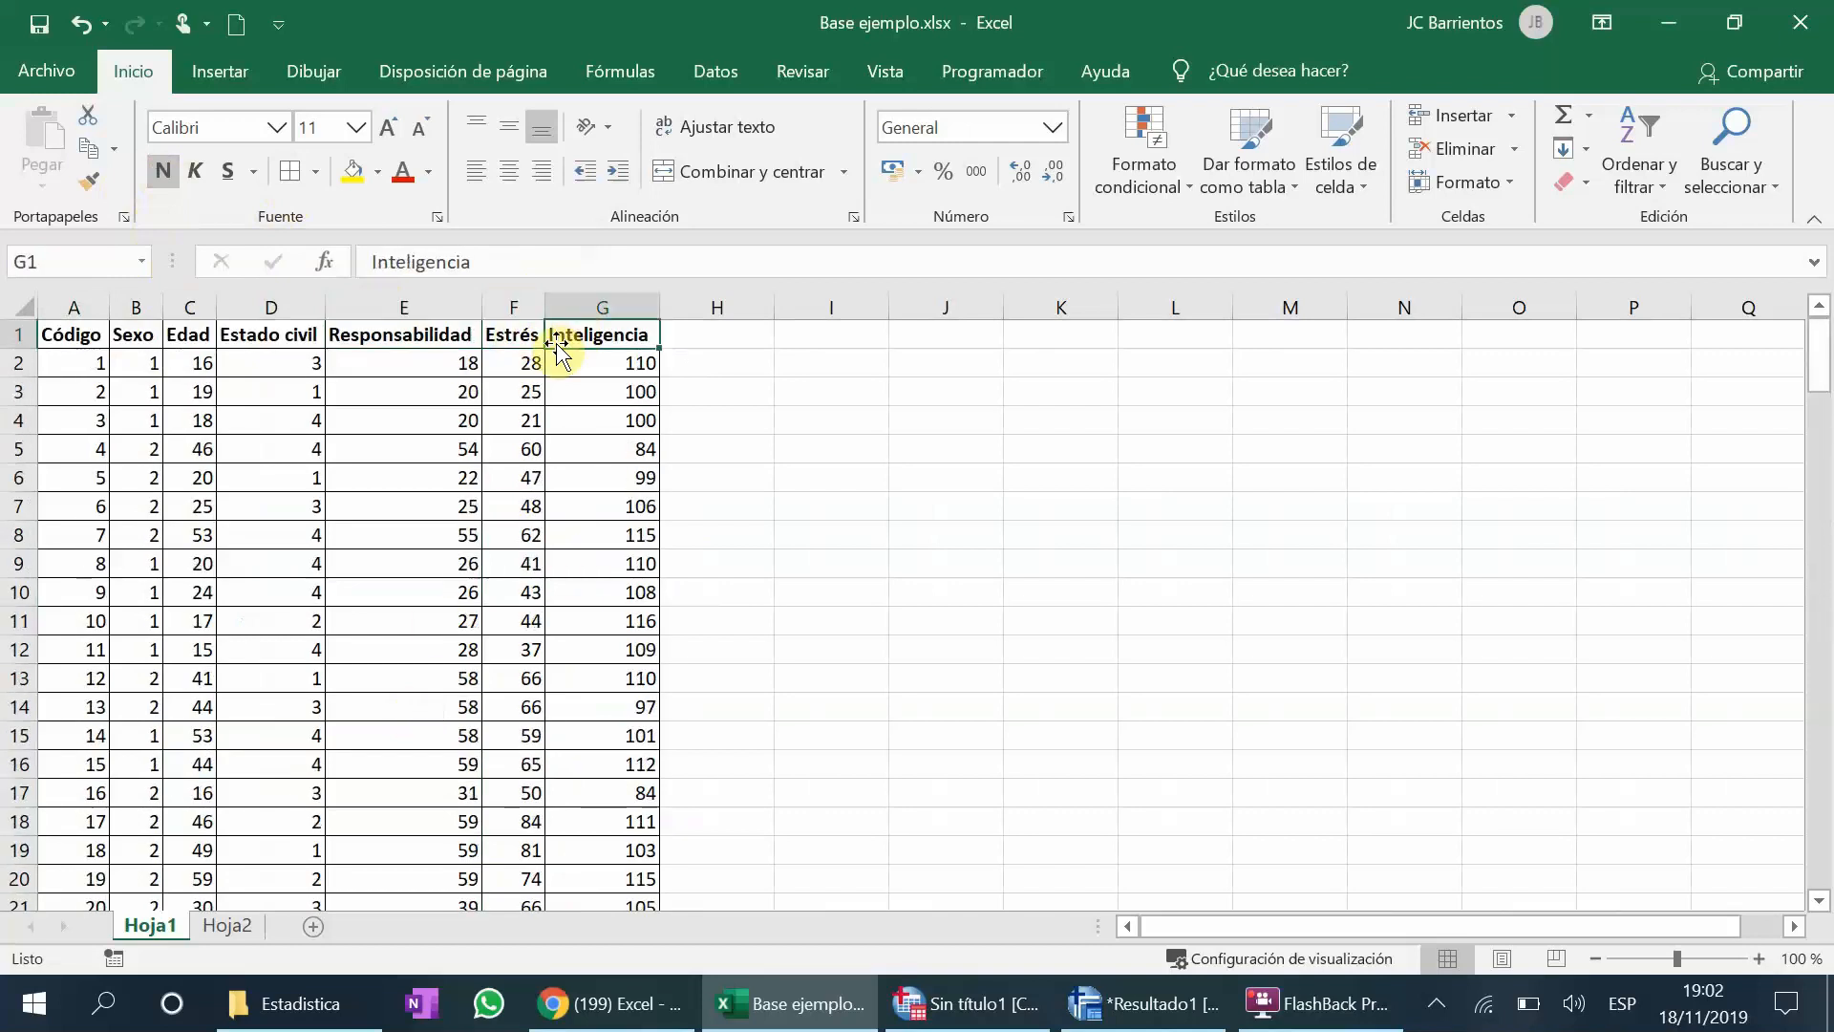
# Step: Save the Base ejemplo workbook and close it
pyautogui.click(39, 24)
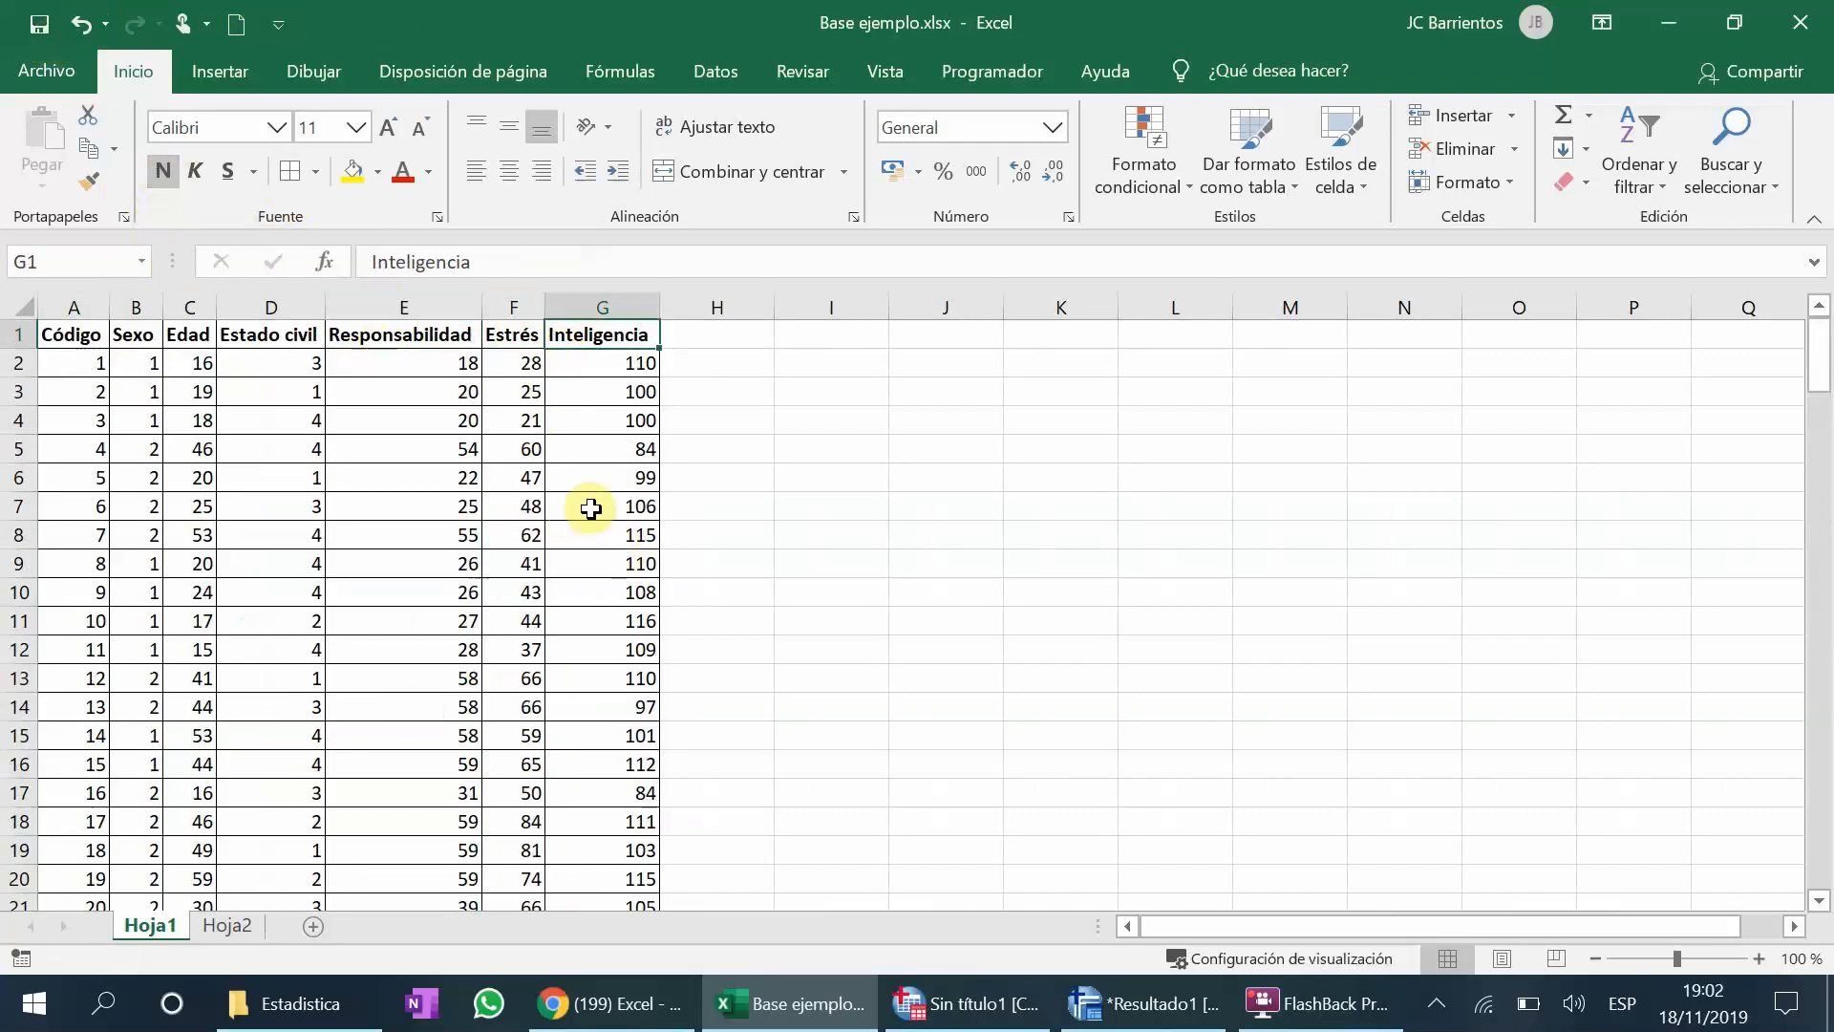
pyautogui.click(1801, 23)
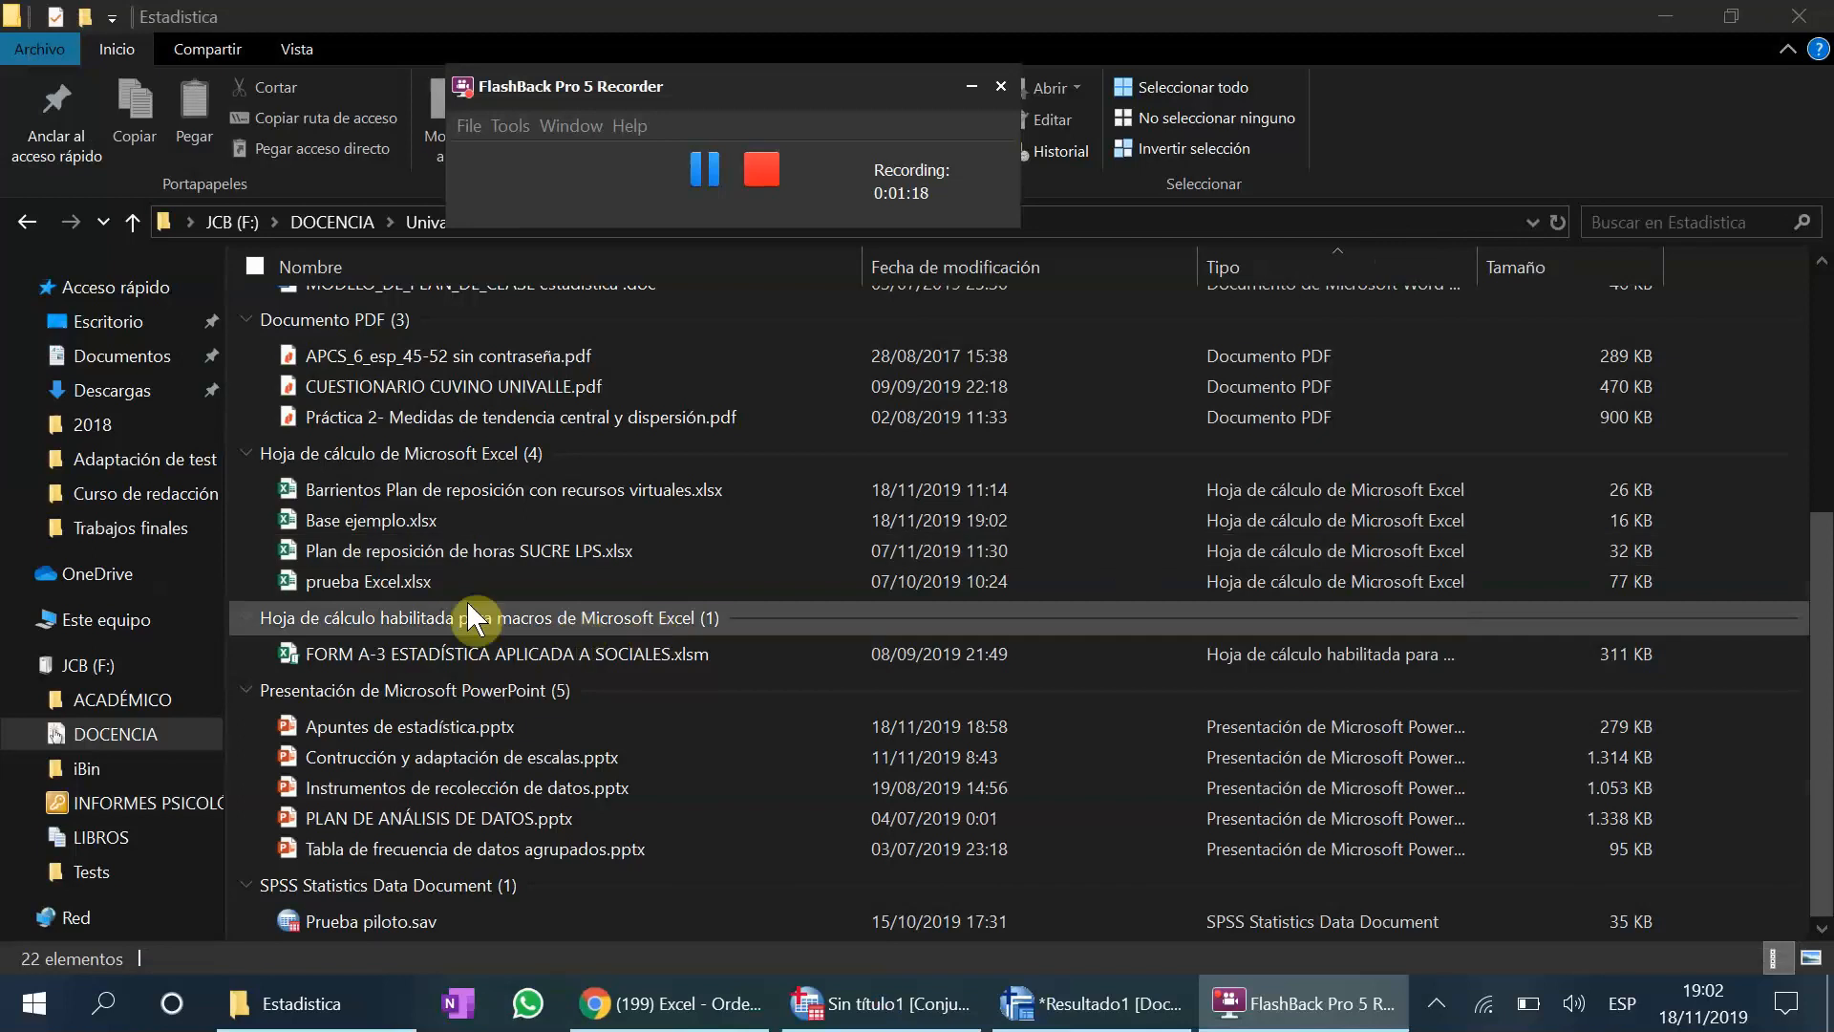
# Step: Open Base ejemplo.xlsx from the Estadistica folder in the empty SPSS data editor to start the Excel import
pyautogui.click(421, 522)
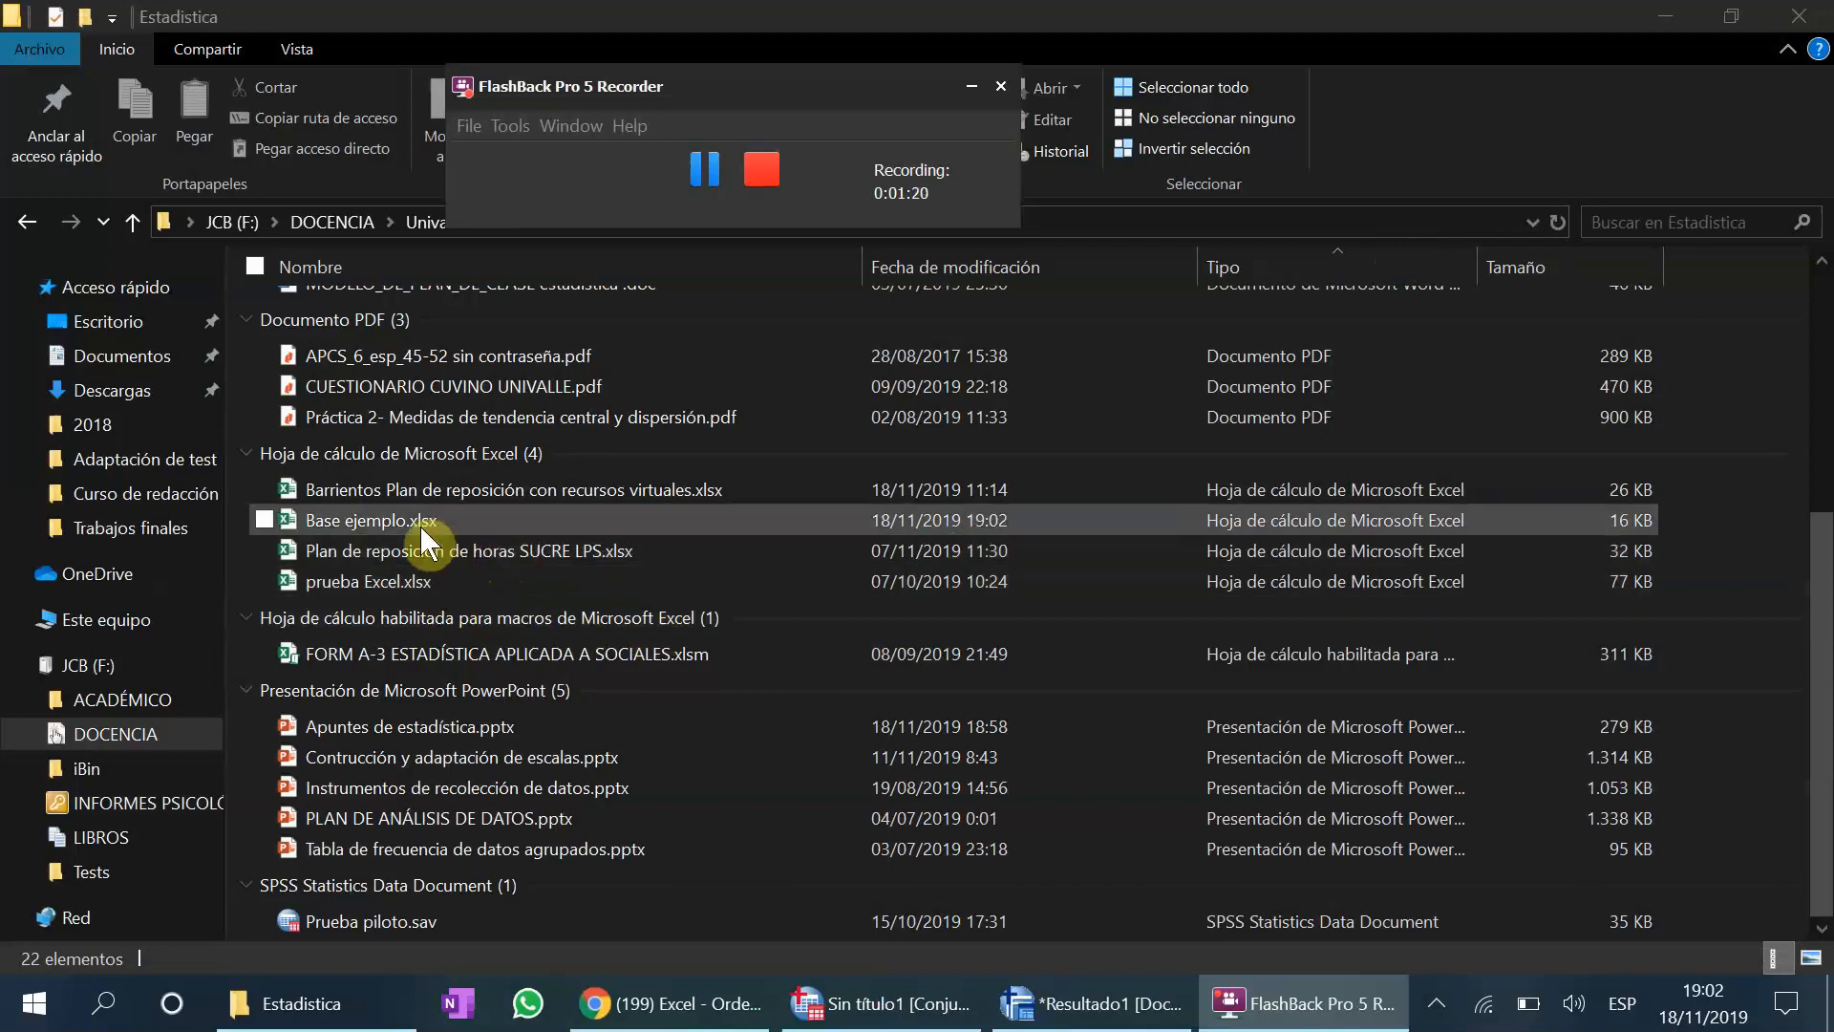
pyautogui.click(923, 1019)
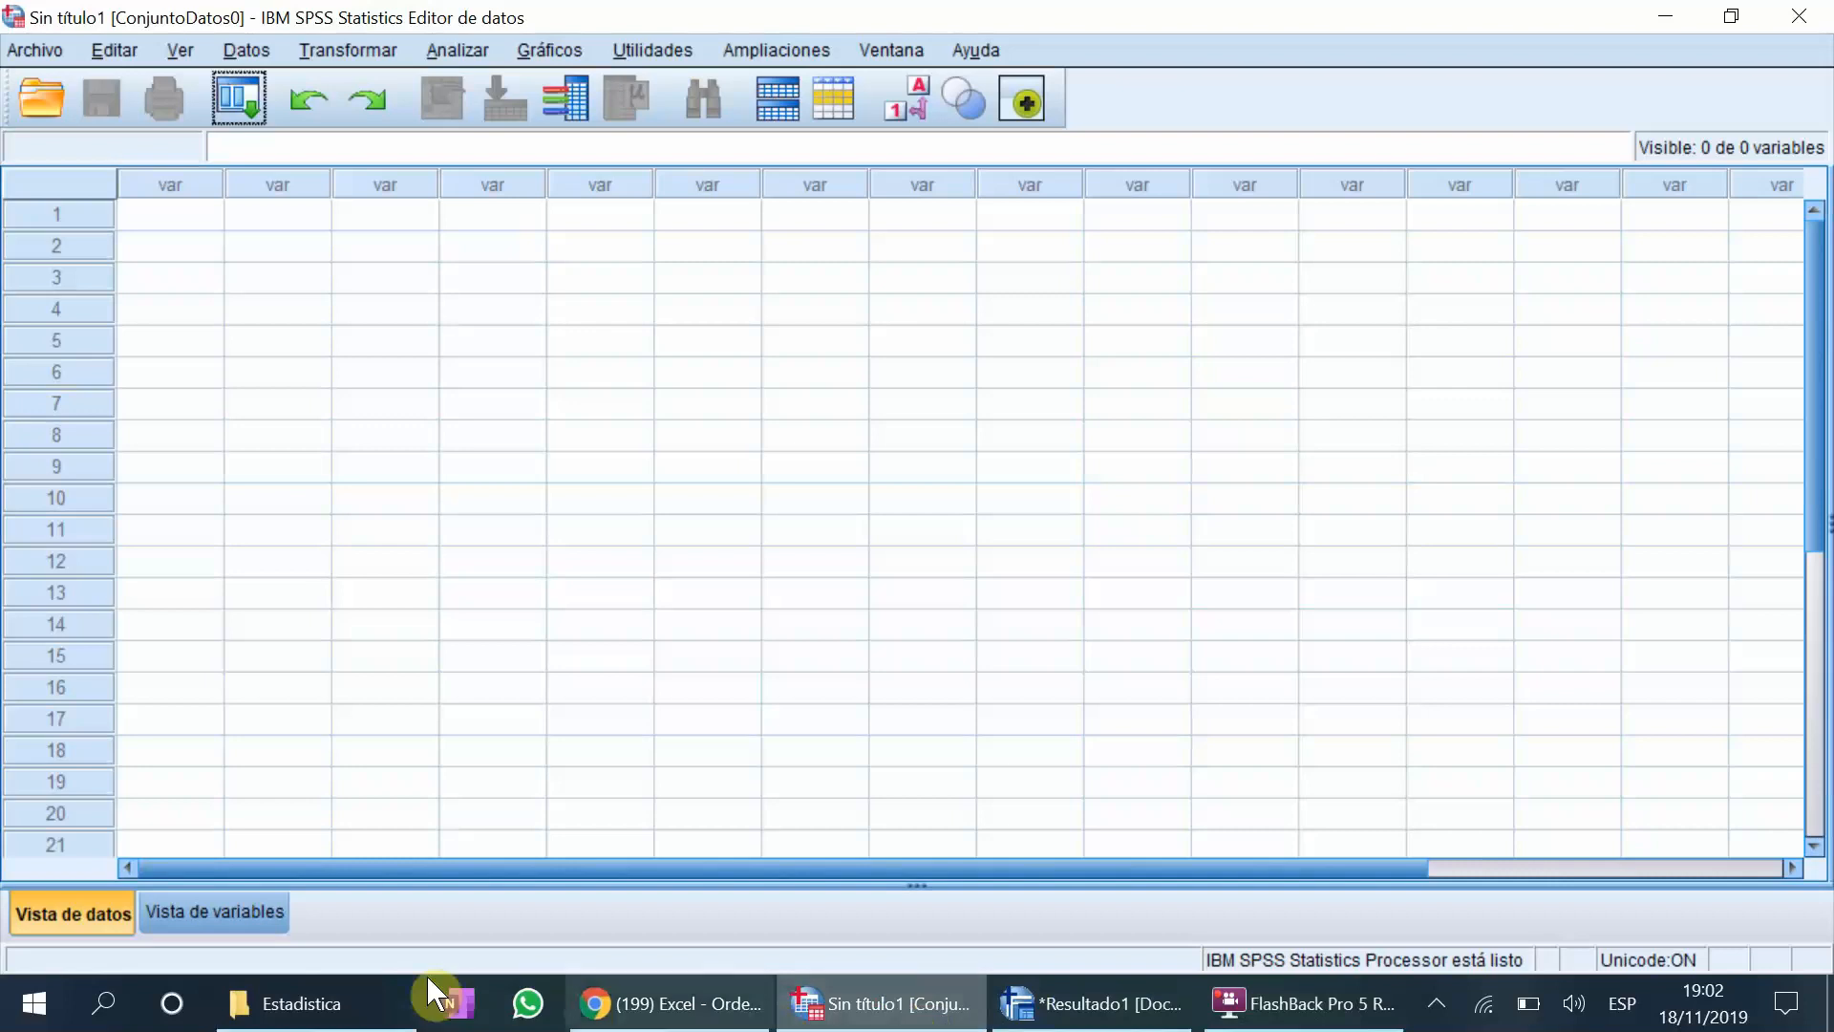
pyautogui.click(329, 1003)
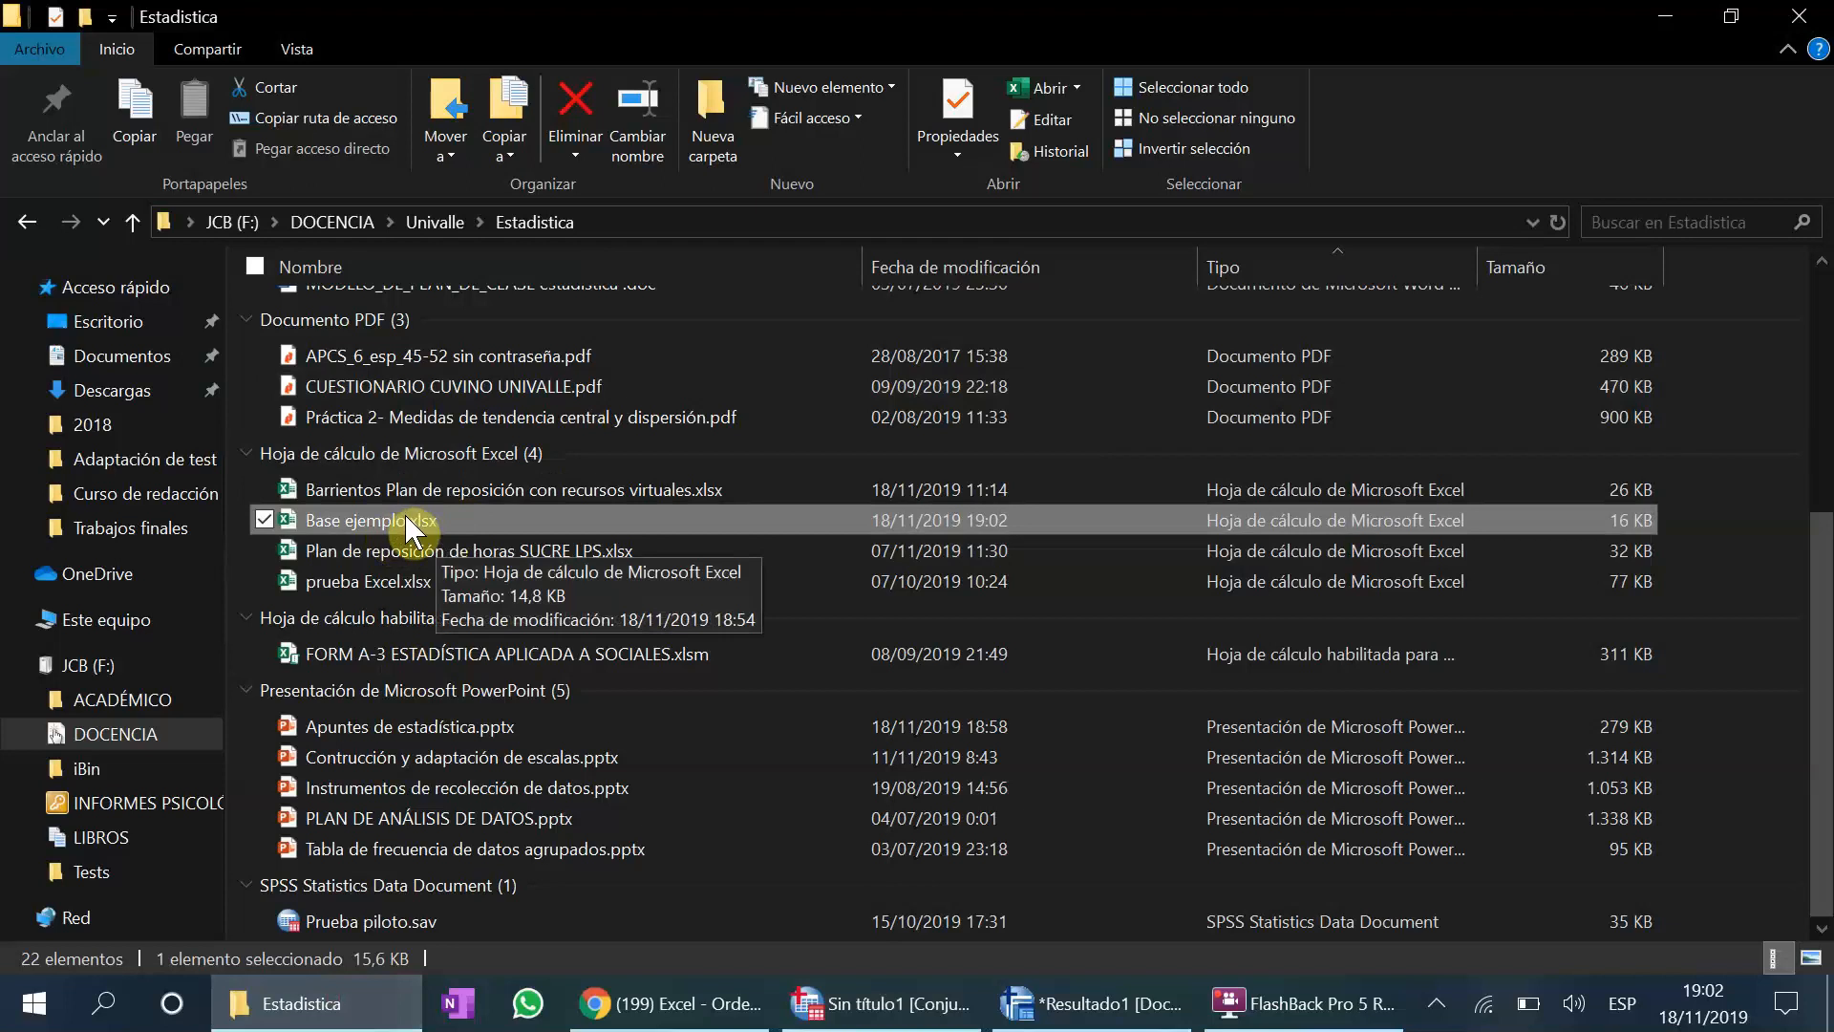
pyautogui.moveTo(394, 524); pyautogui.dragTo(721, 463)
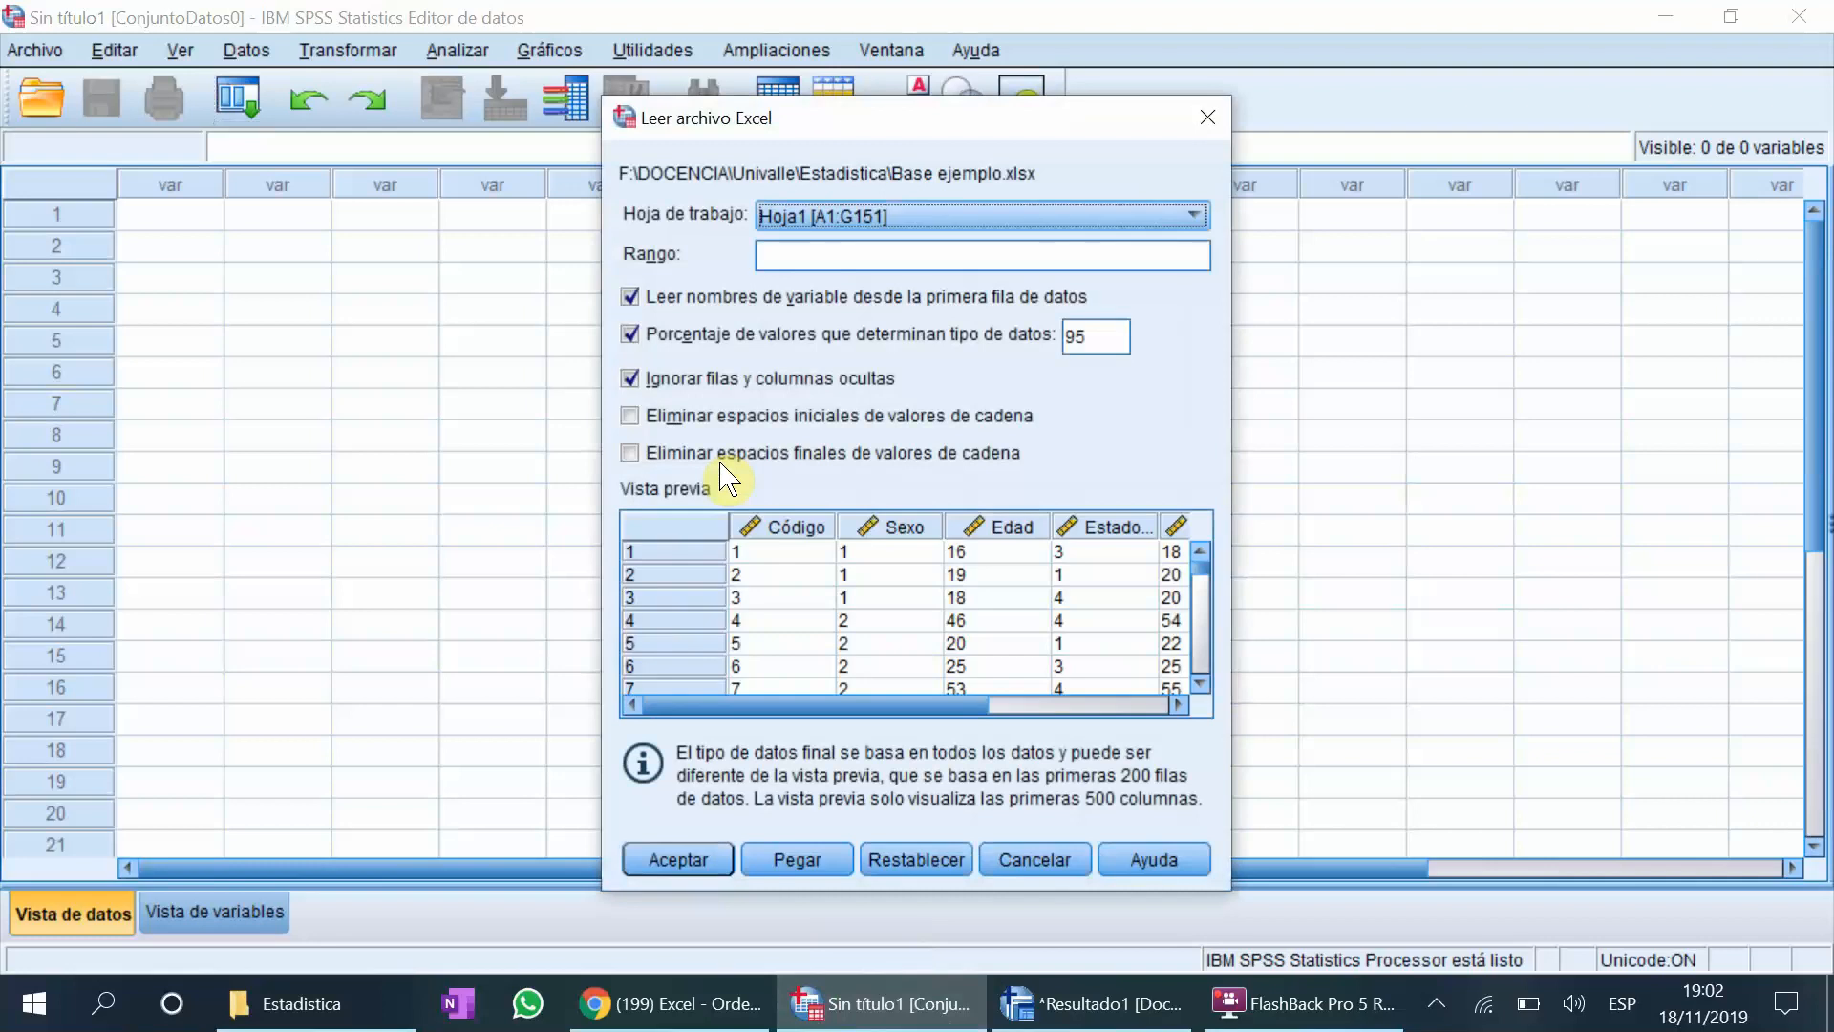
# Step: Choose Hoja1 [A1:G151] as the worksheet to read from the Excel file
pyautogui.click(1196, 217)
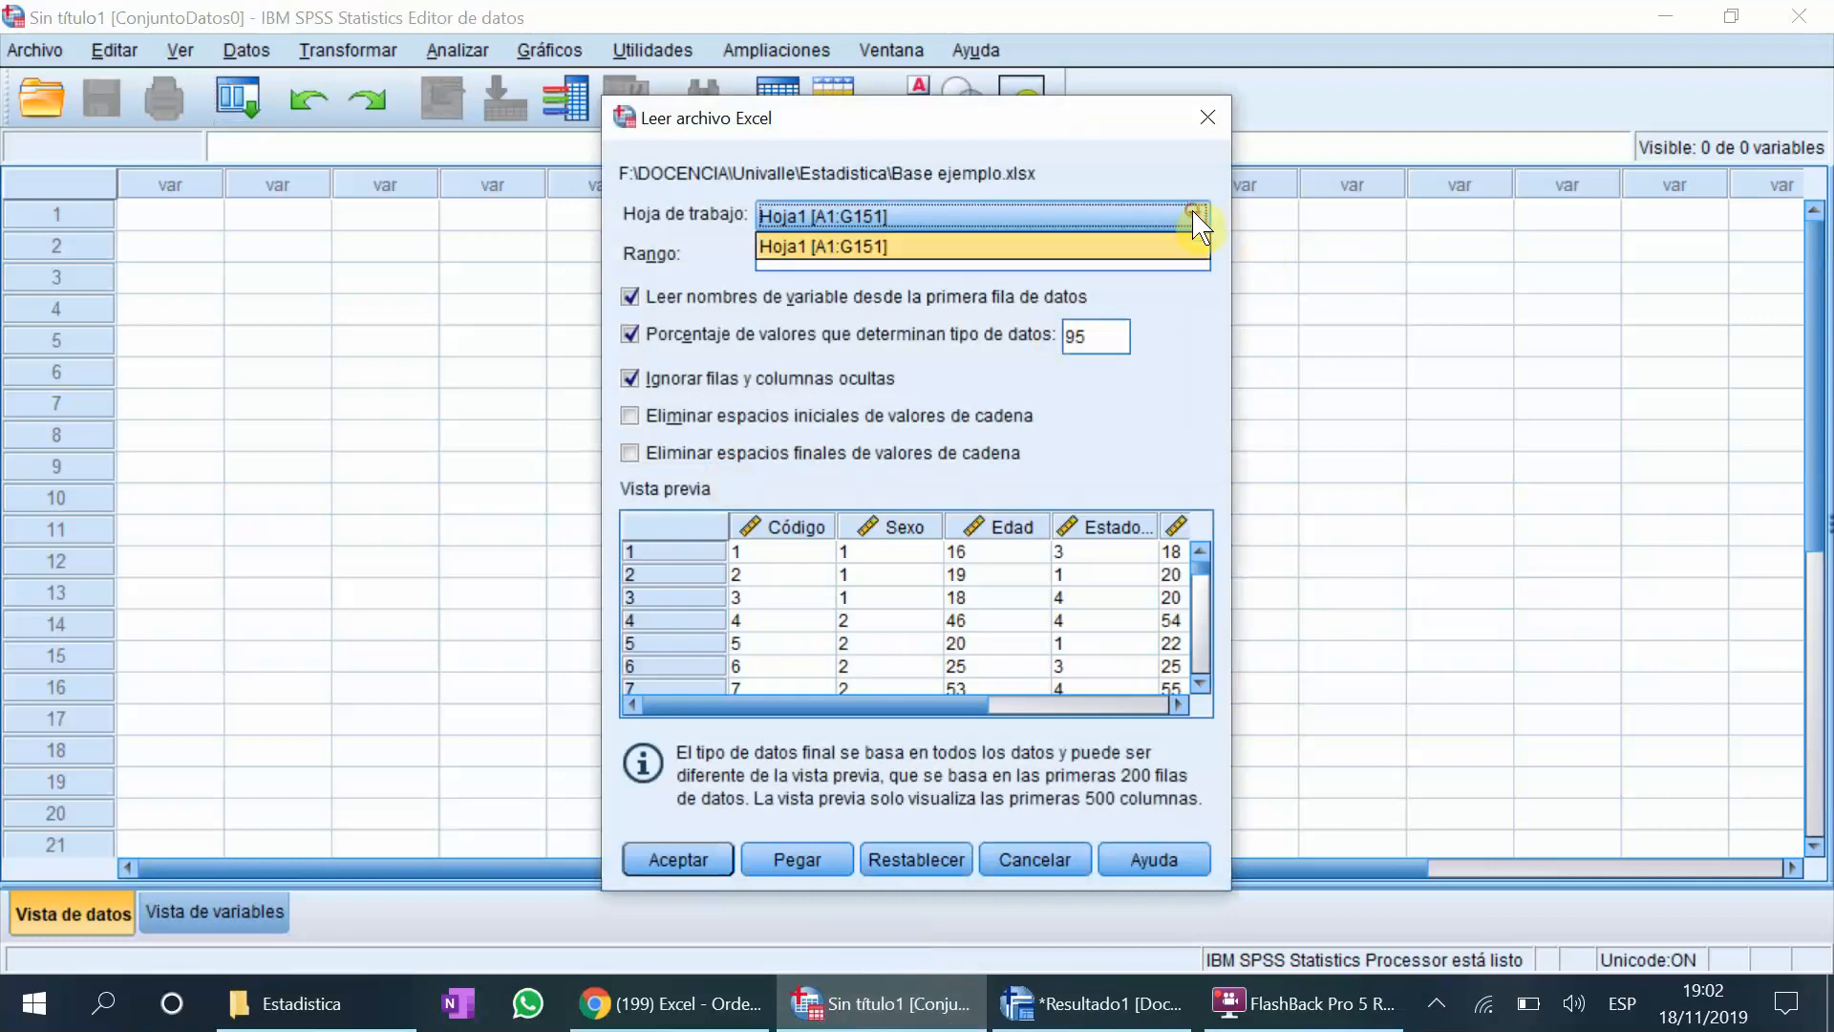
pyautogui.click(1196, 217)
pyautogui.click(1195, 218)
pyautogui.click(789, 250)
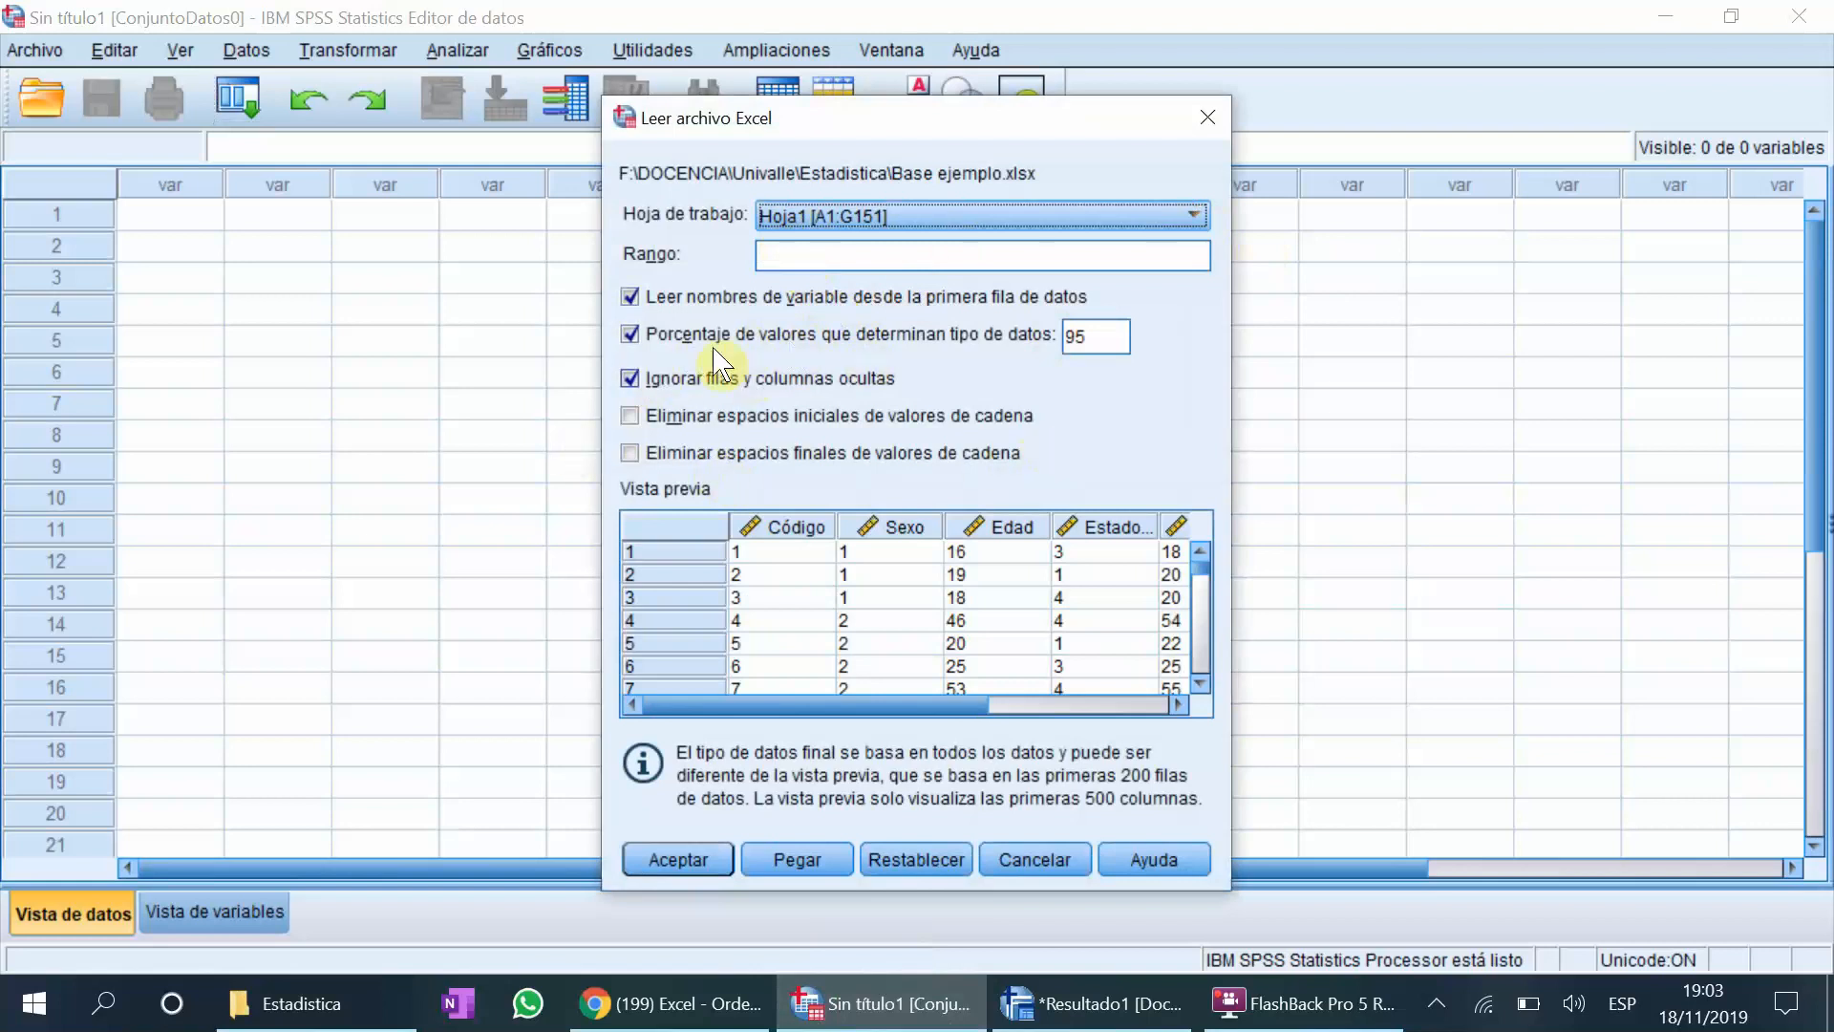
# Step: Compare the import preview with and without reading variable names from the first row of data
pyautogui.click(631, 299)
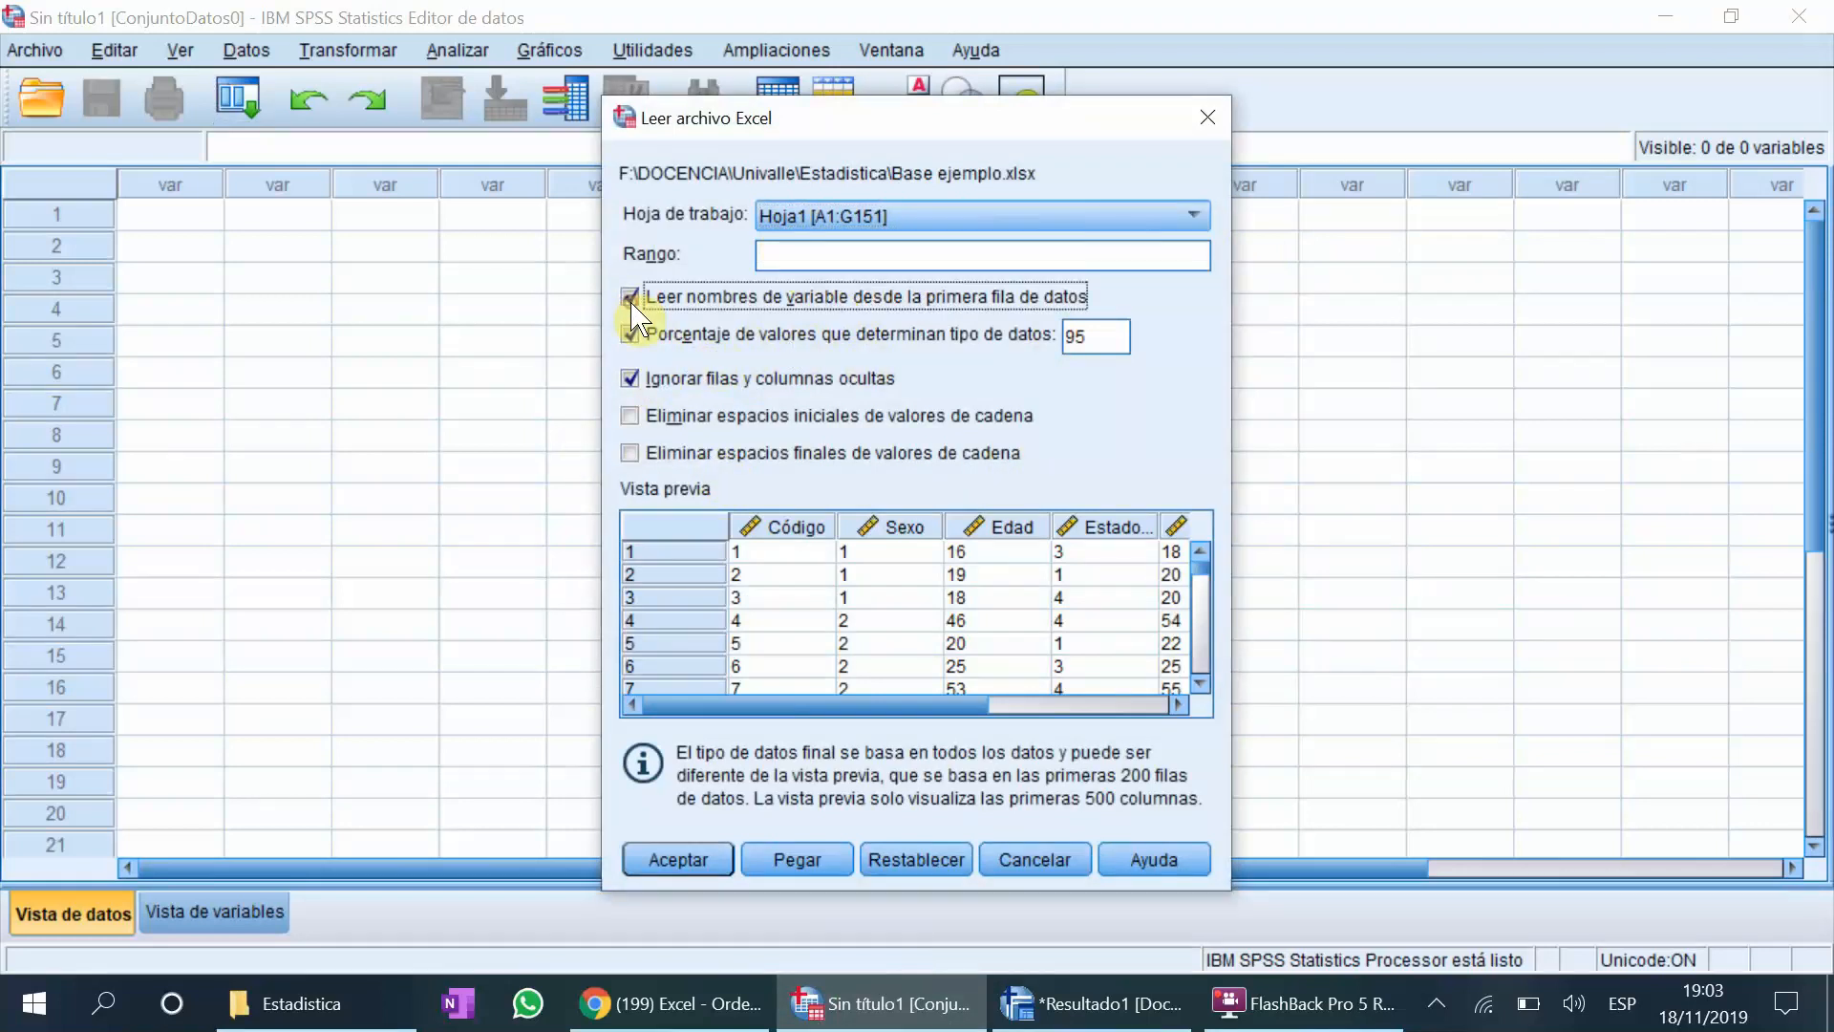
pyautogui.click(631, 299)
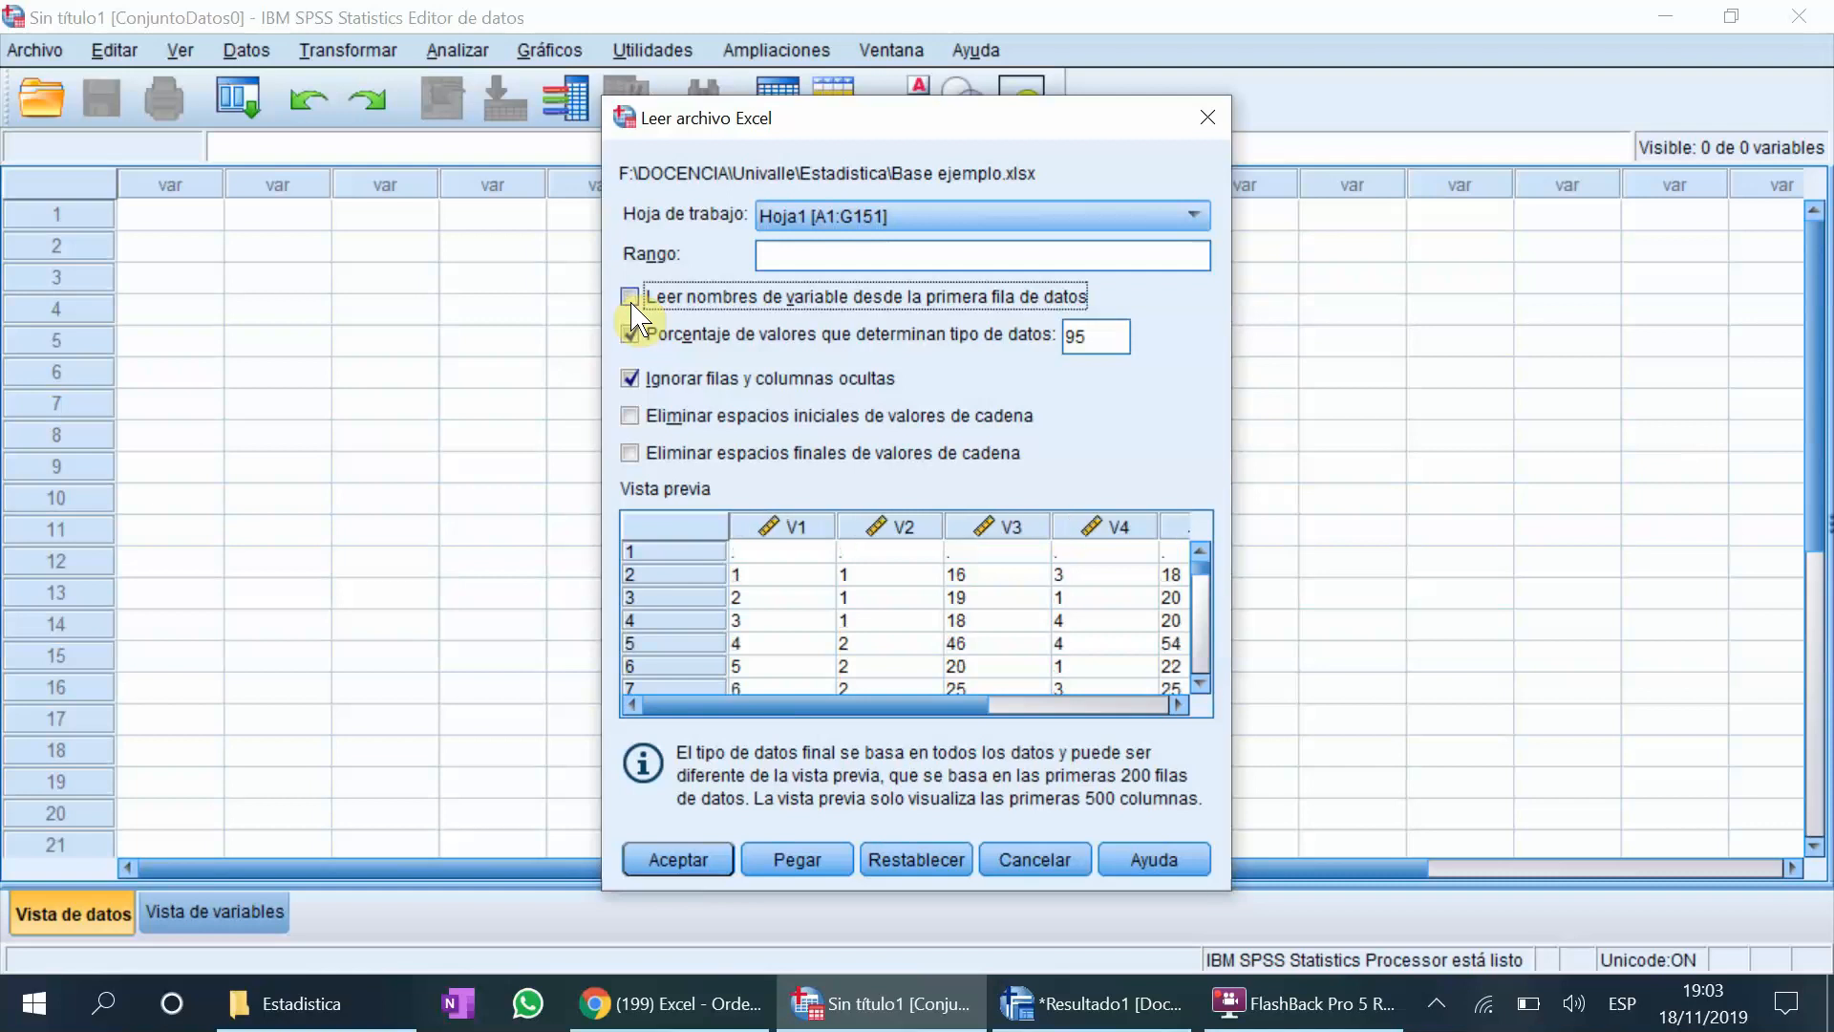
pyautogui.click(631, 299)
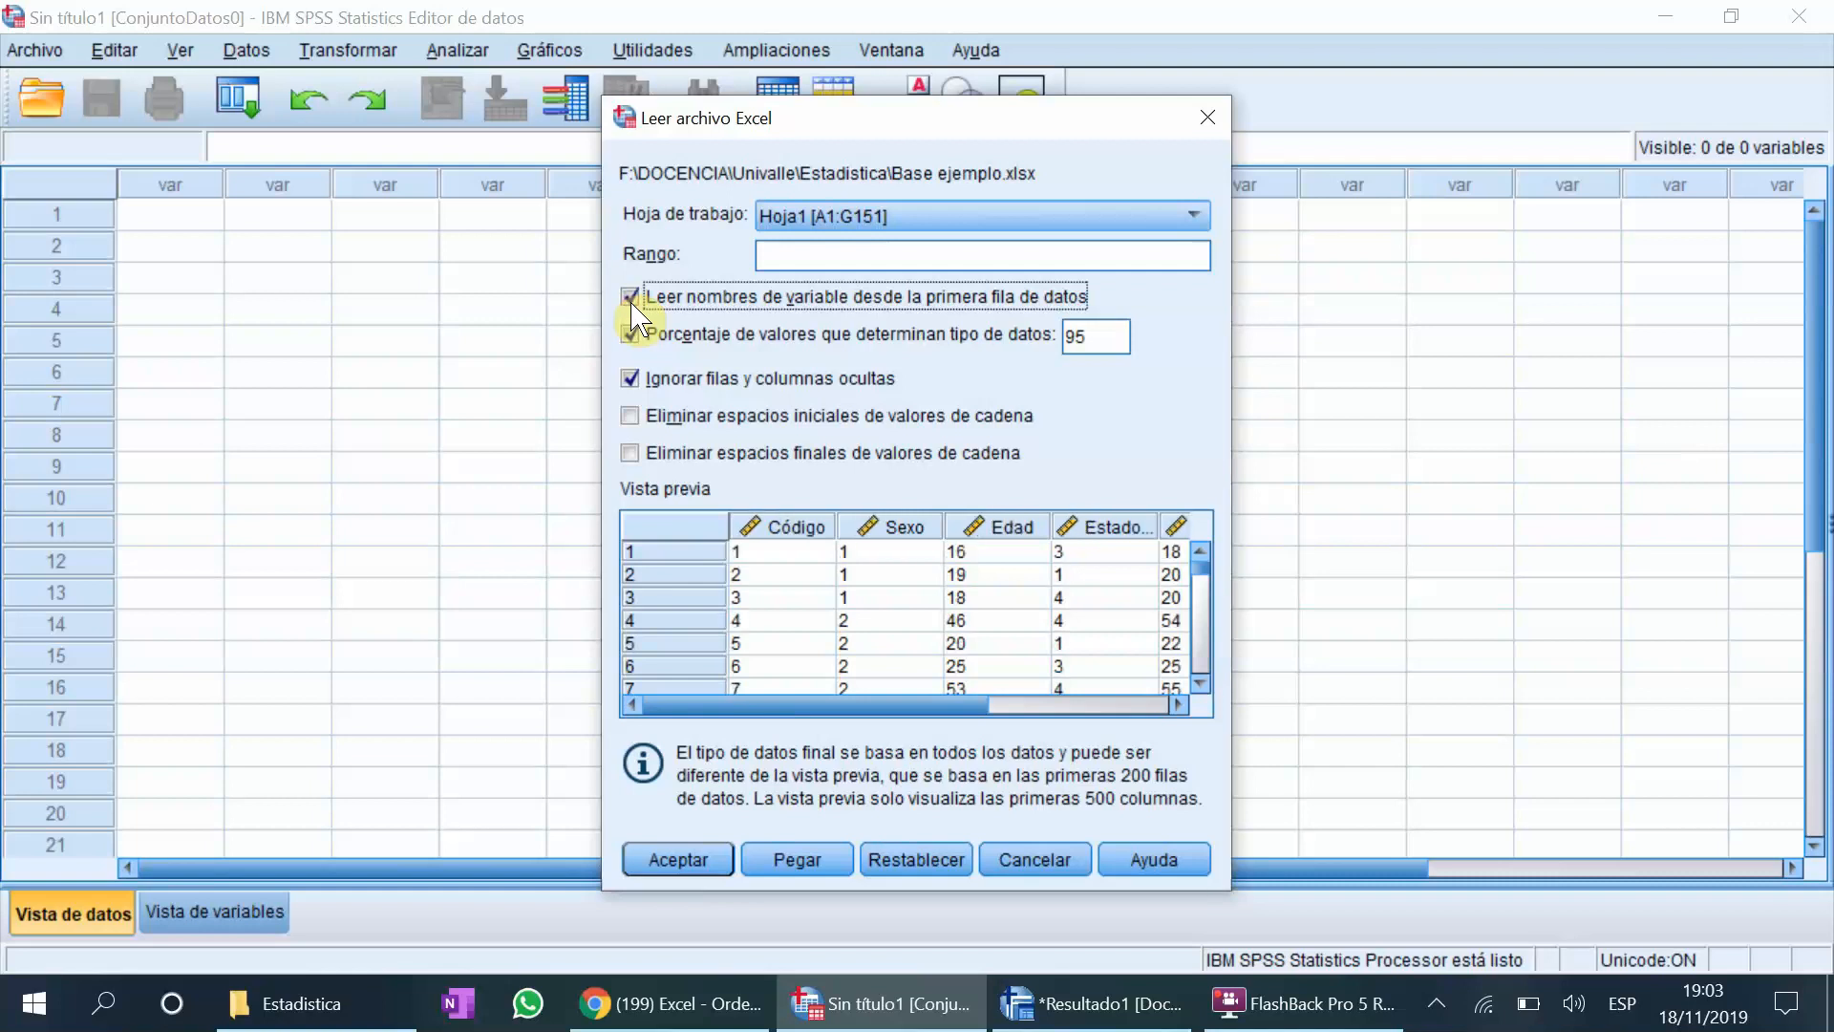
pyautogui.click(632, 299)
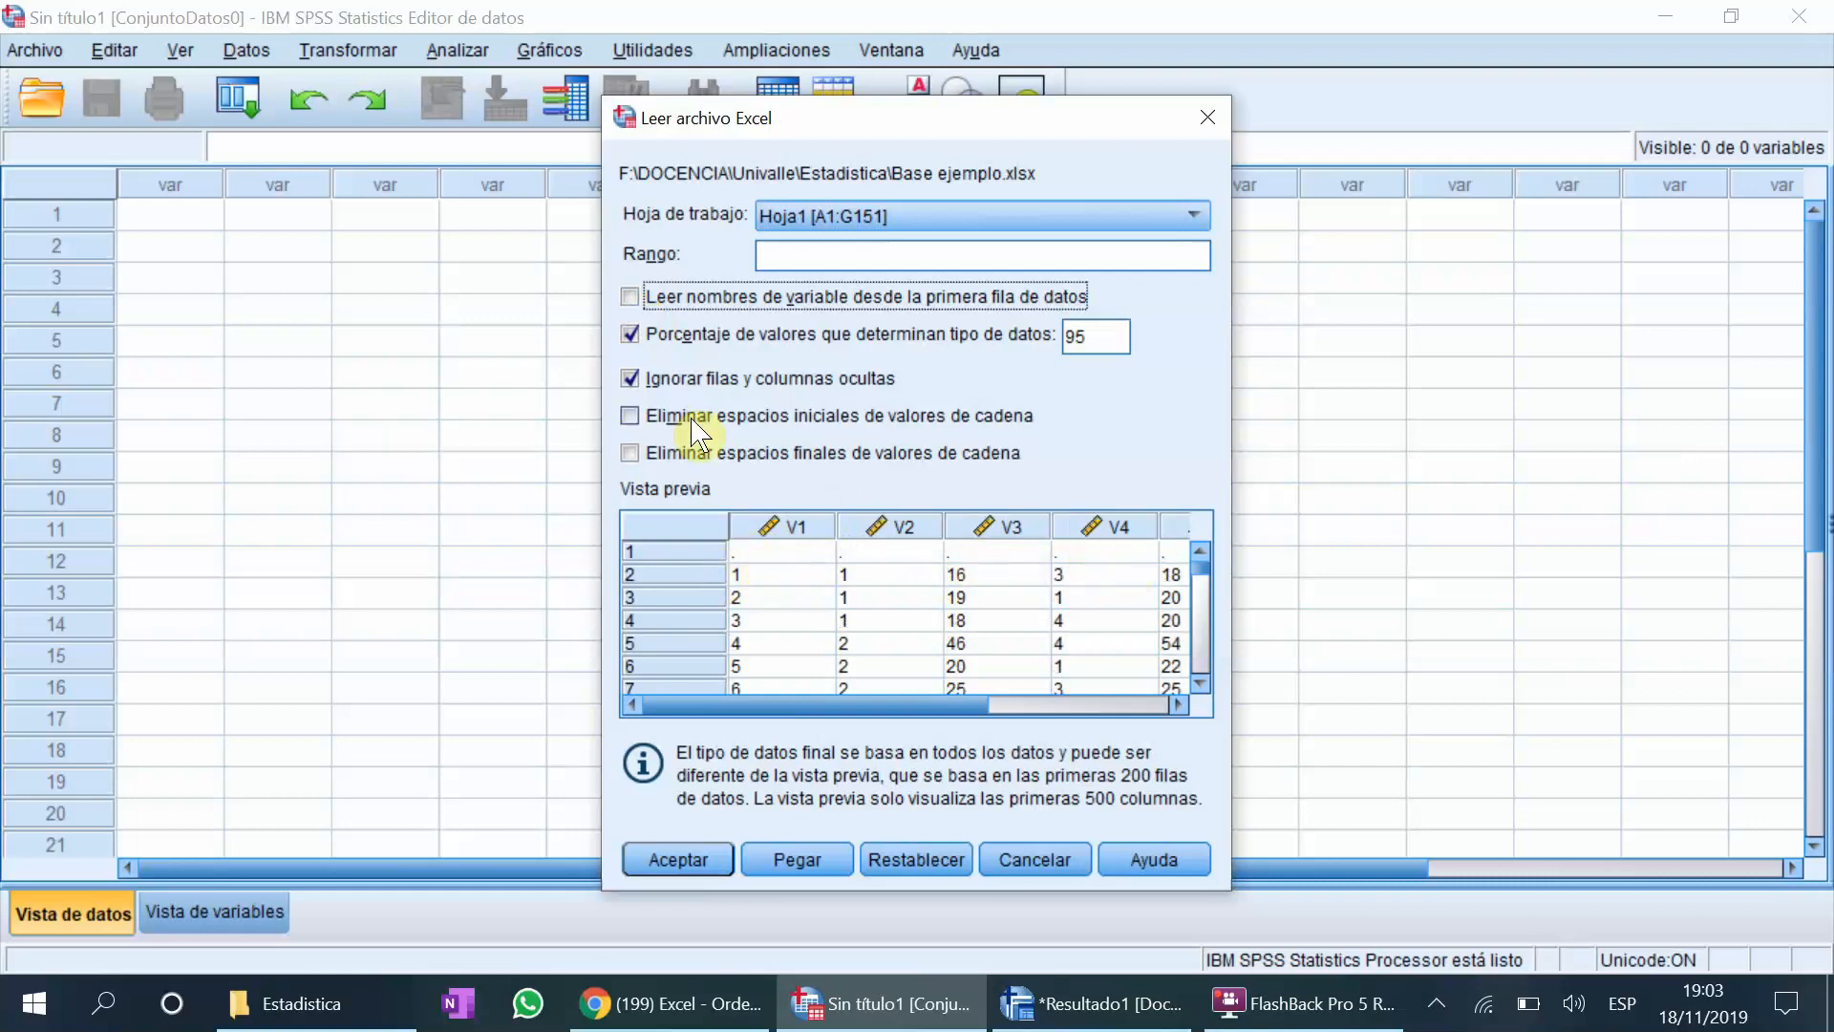
pyautogui.click(634, 298)
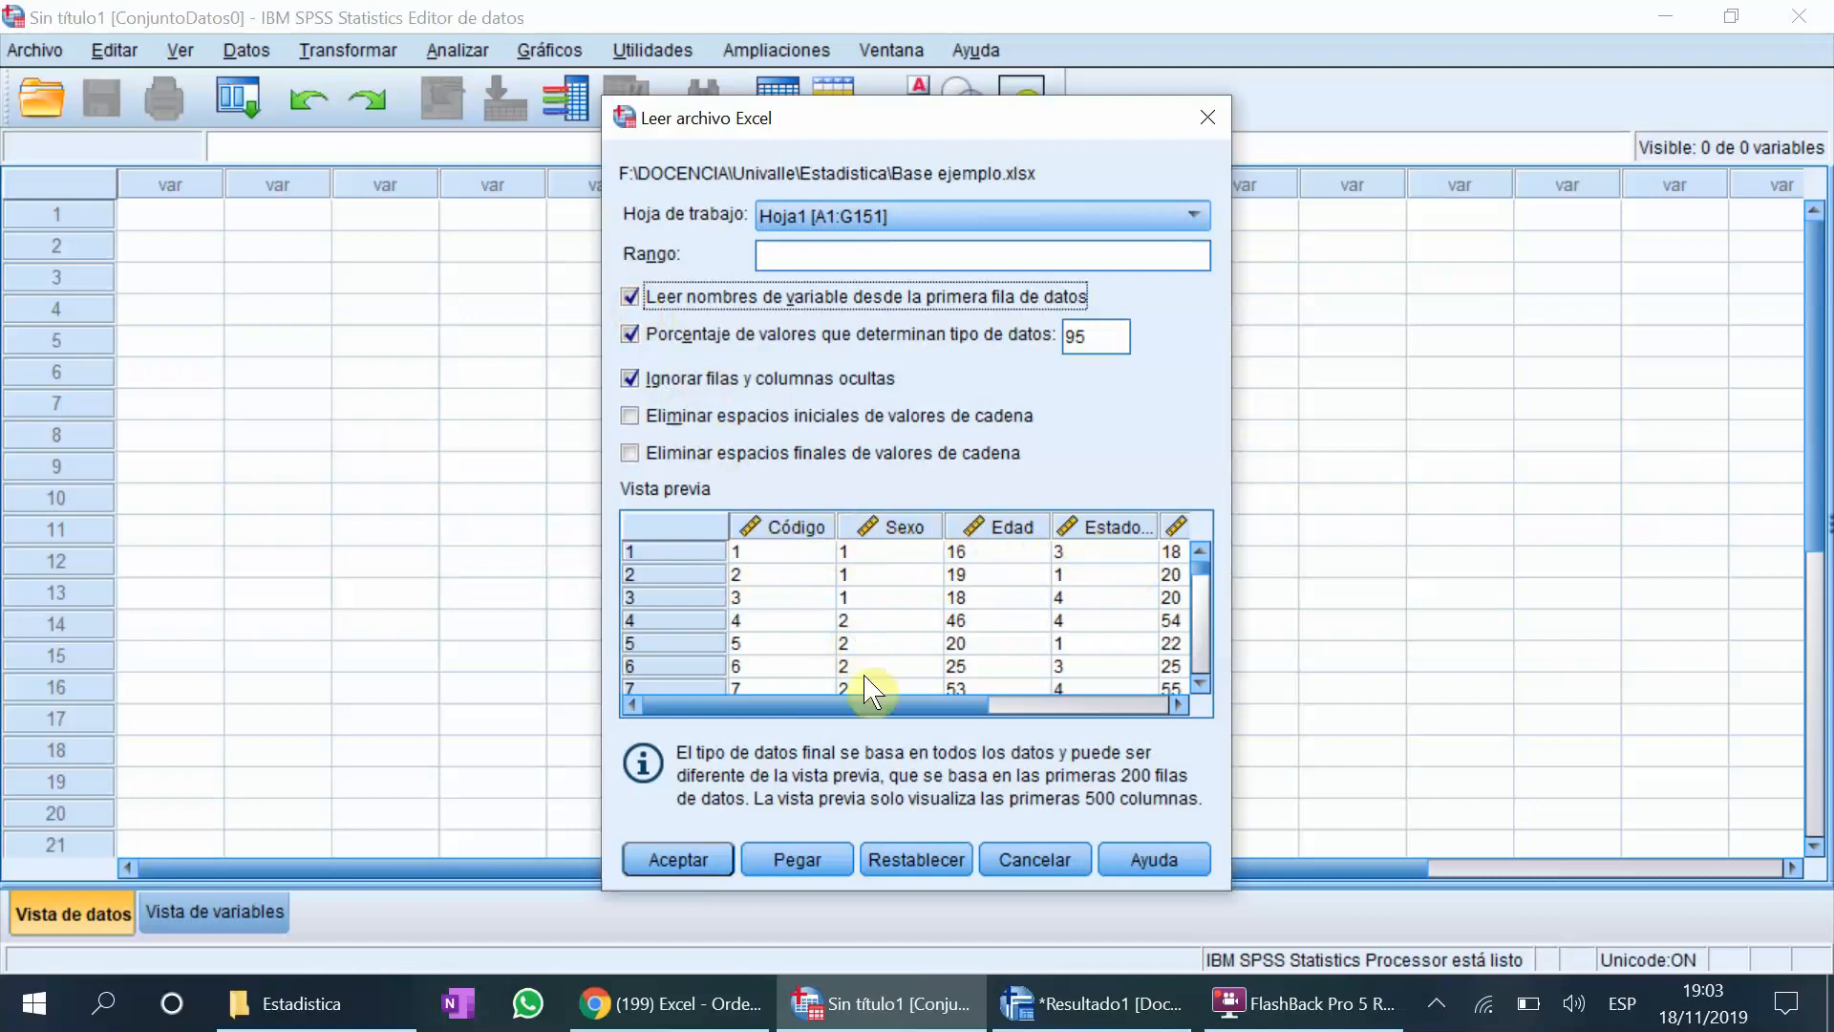
# Step: Import the Excel worksheet into a new SPSS dataset and select its Sexo variable
pyautogui.click(677, 859)
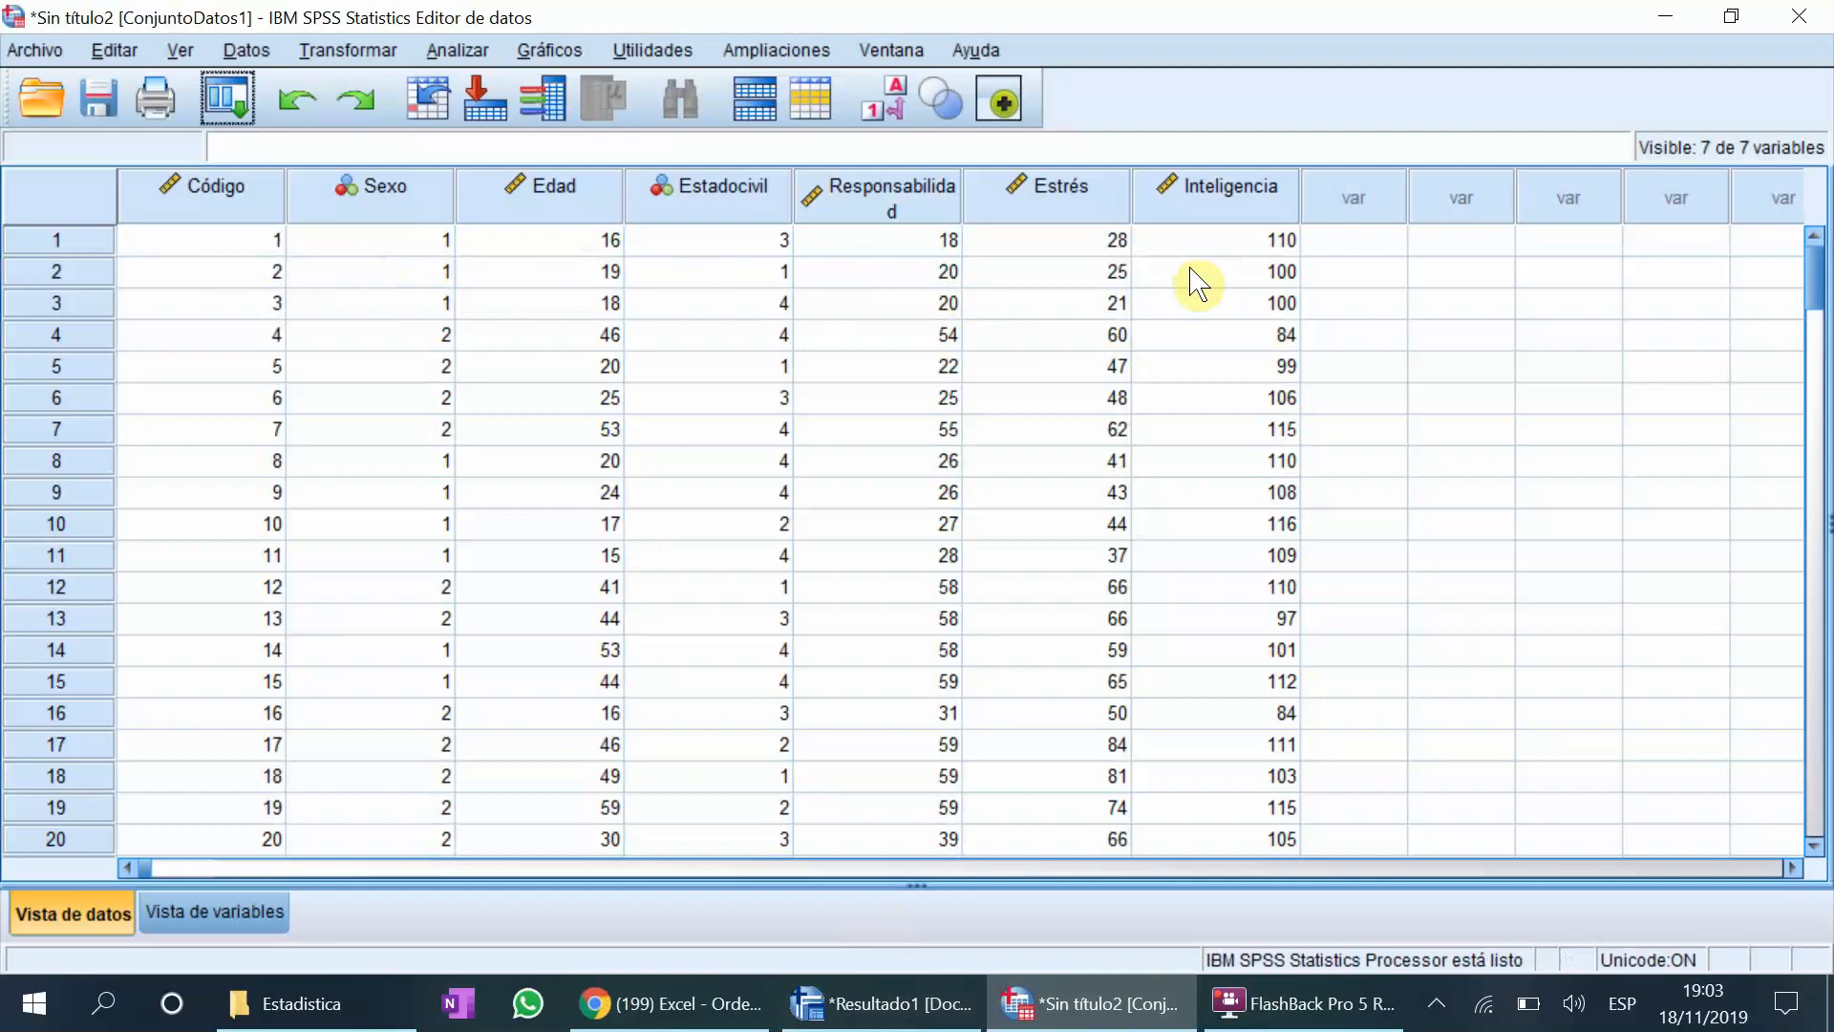
pyautogui.click(375, 206)
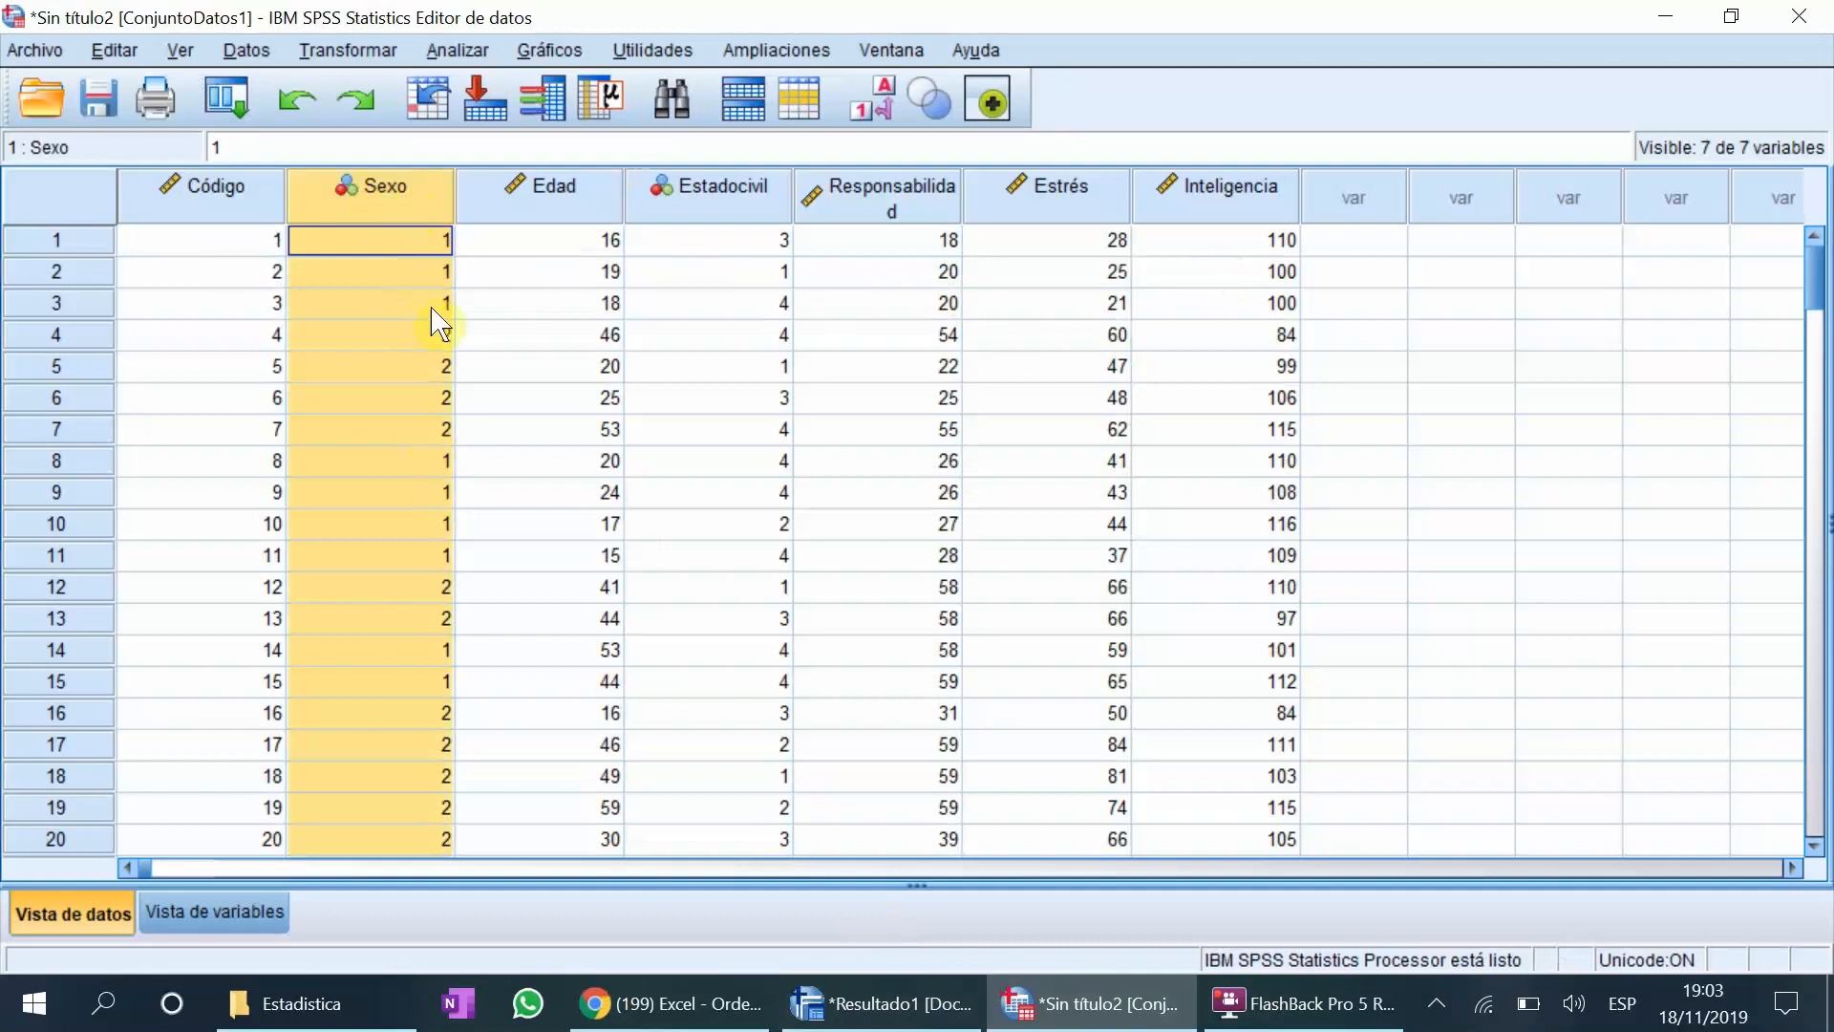
# Step: Give the Sexo variable the label "Sexo" in the variable view
pyautogui.click(250, 912)
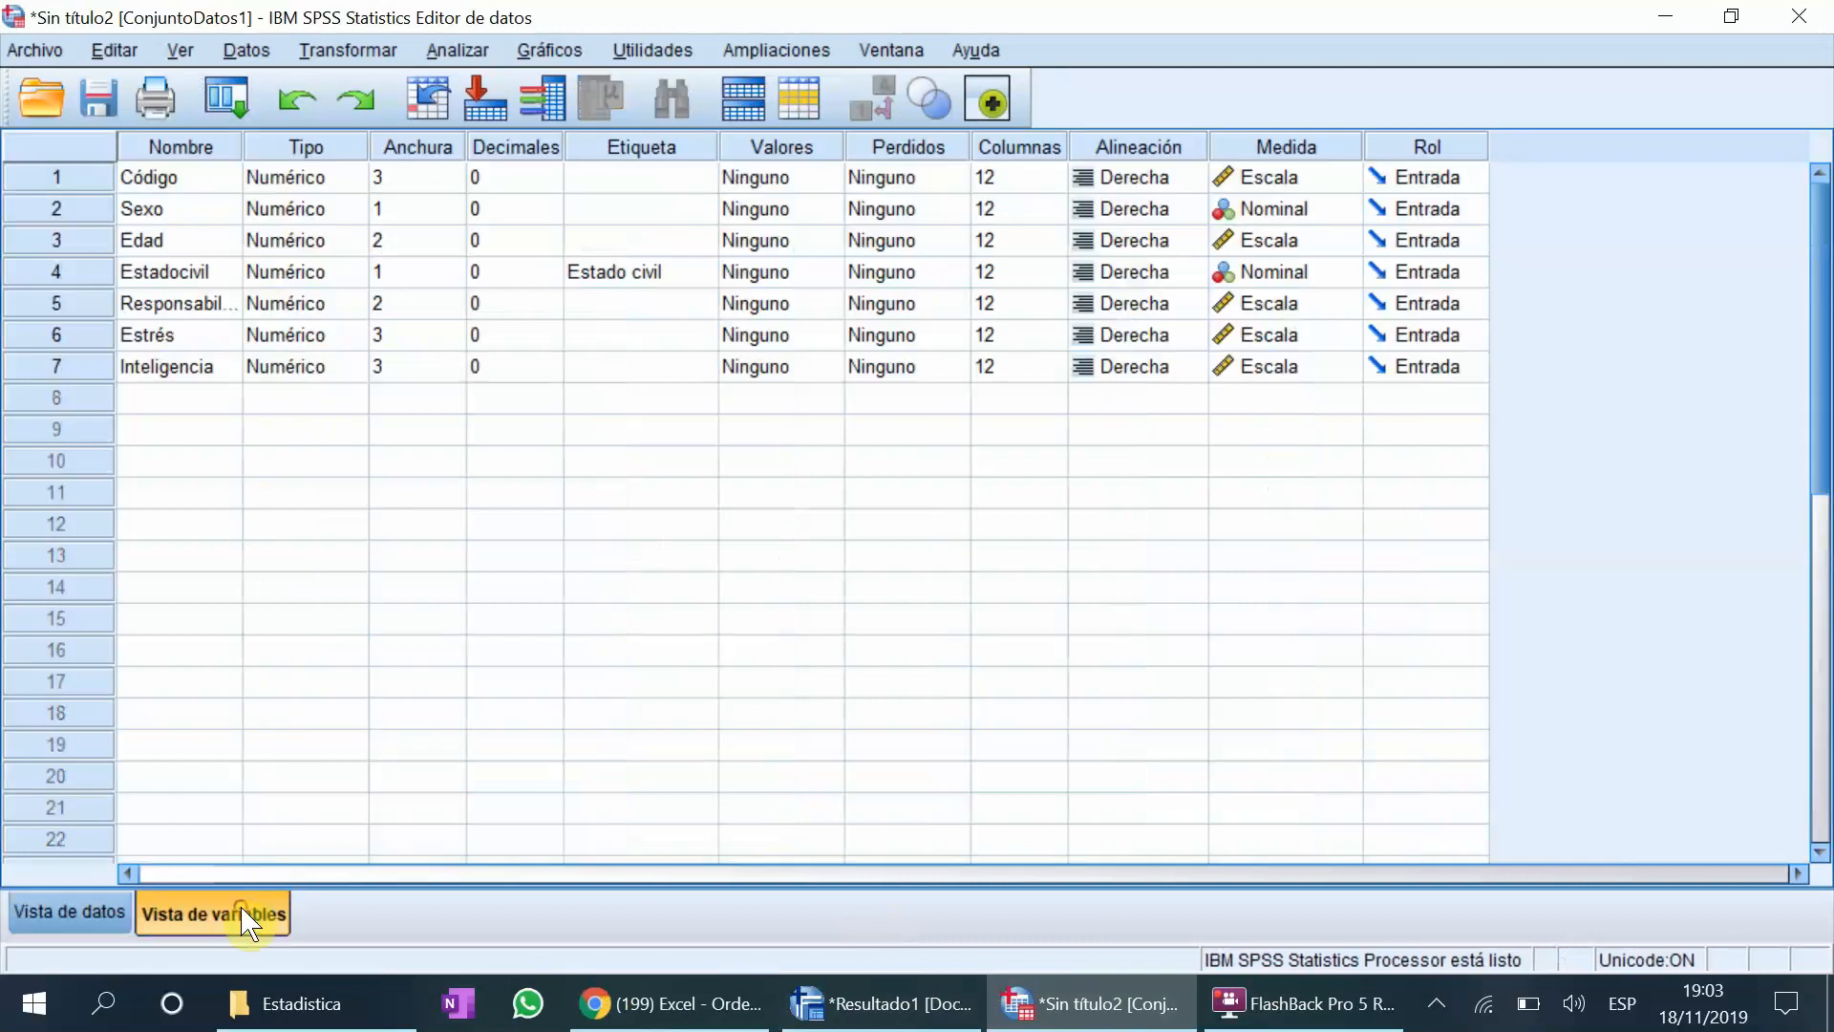
pyautogui.click(80, 214)
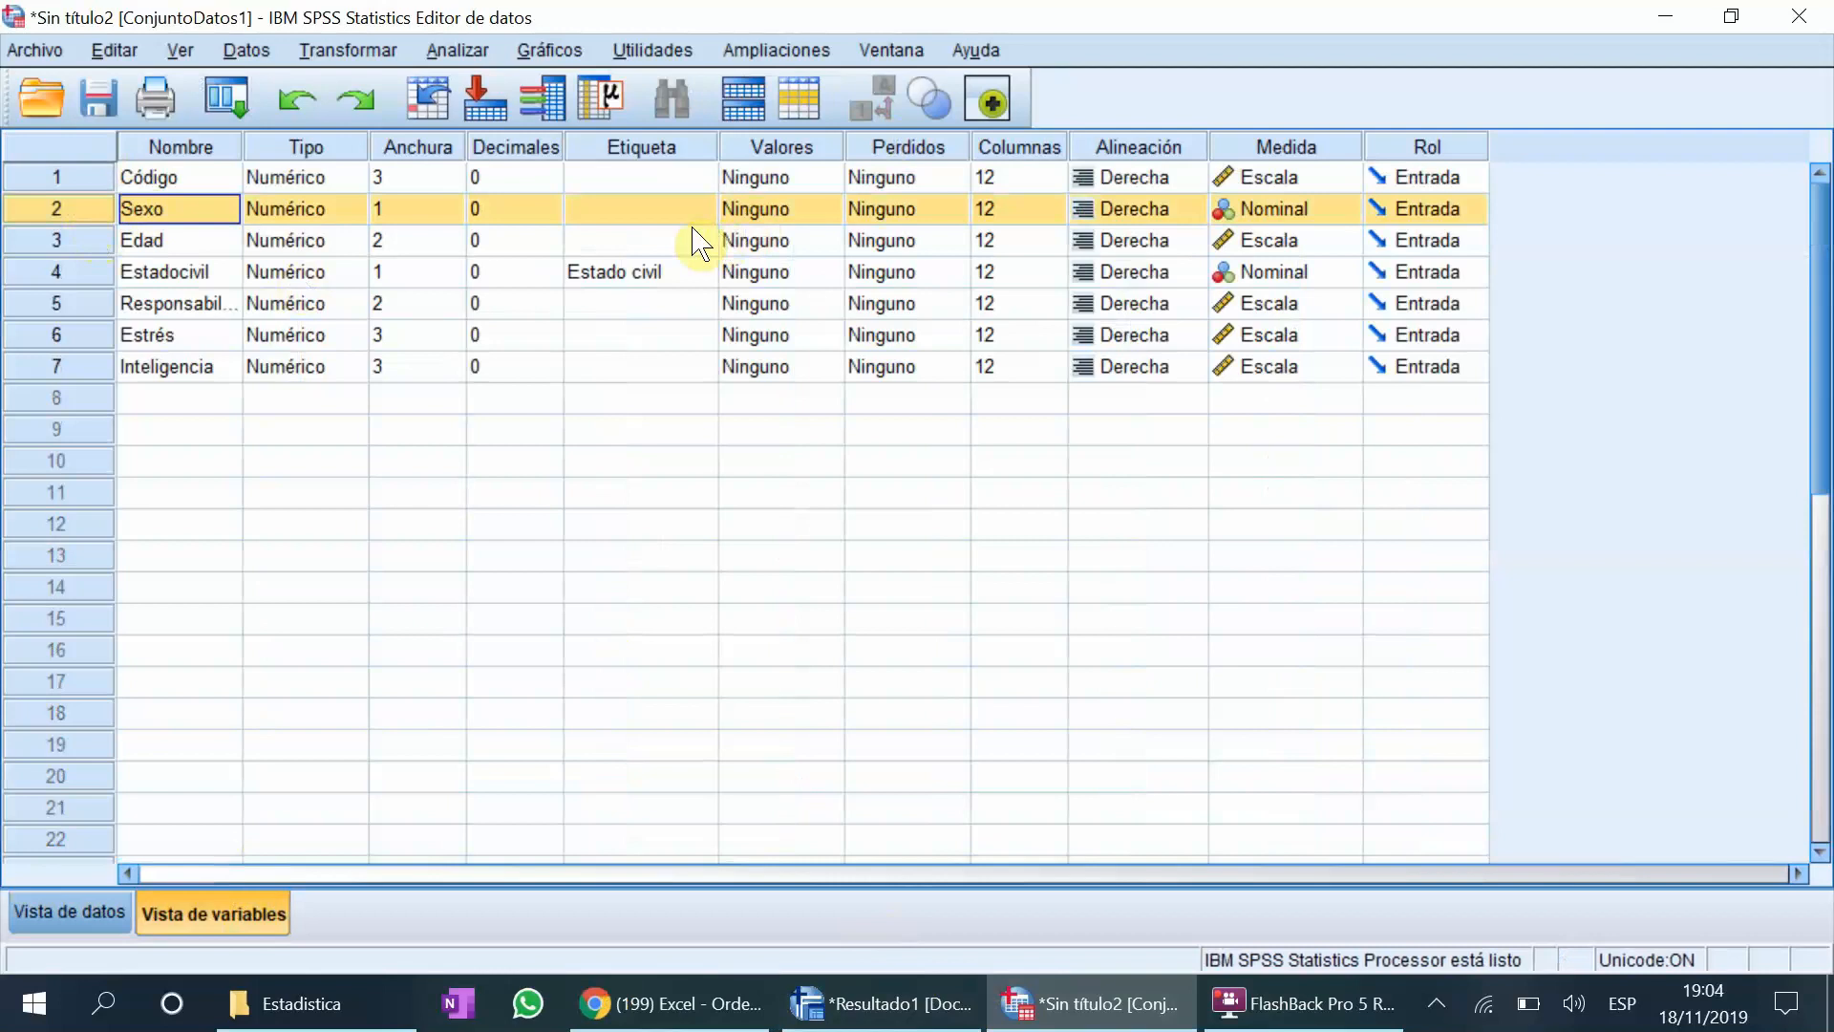
pyautogui.click(668, 211)
pyautogui.write('S')
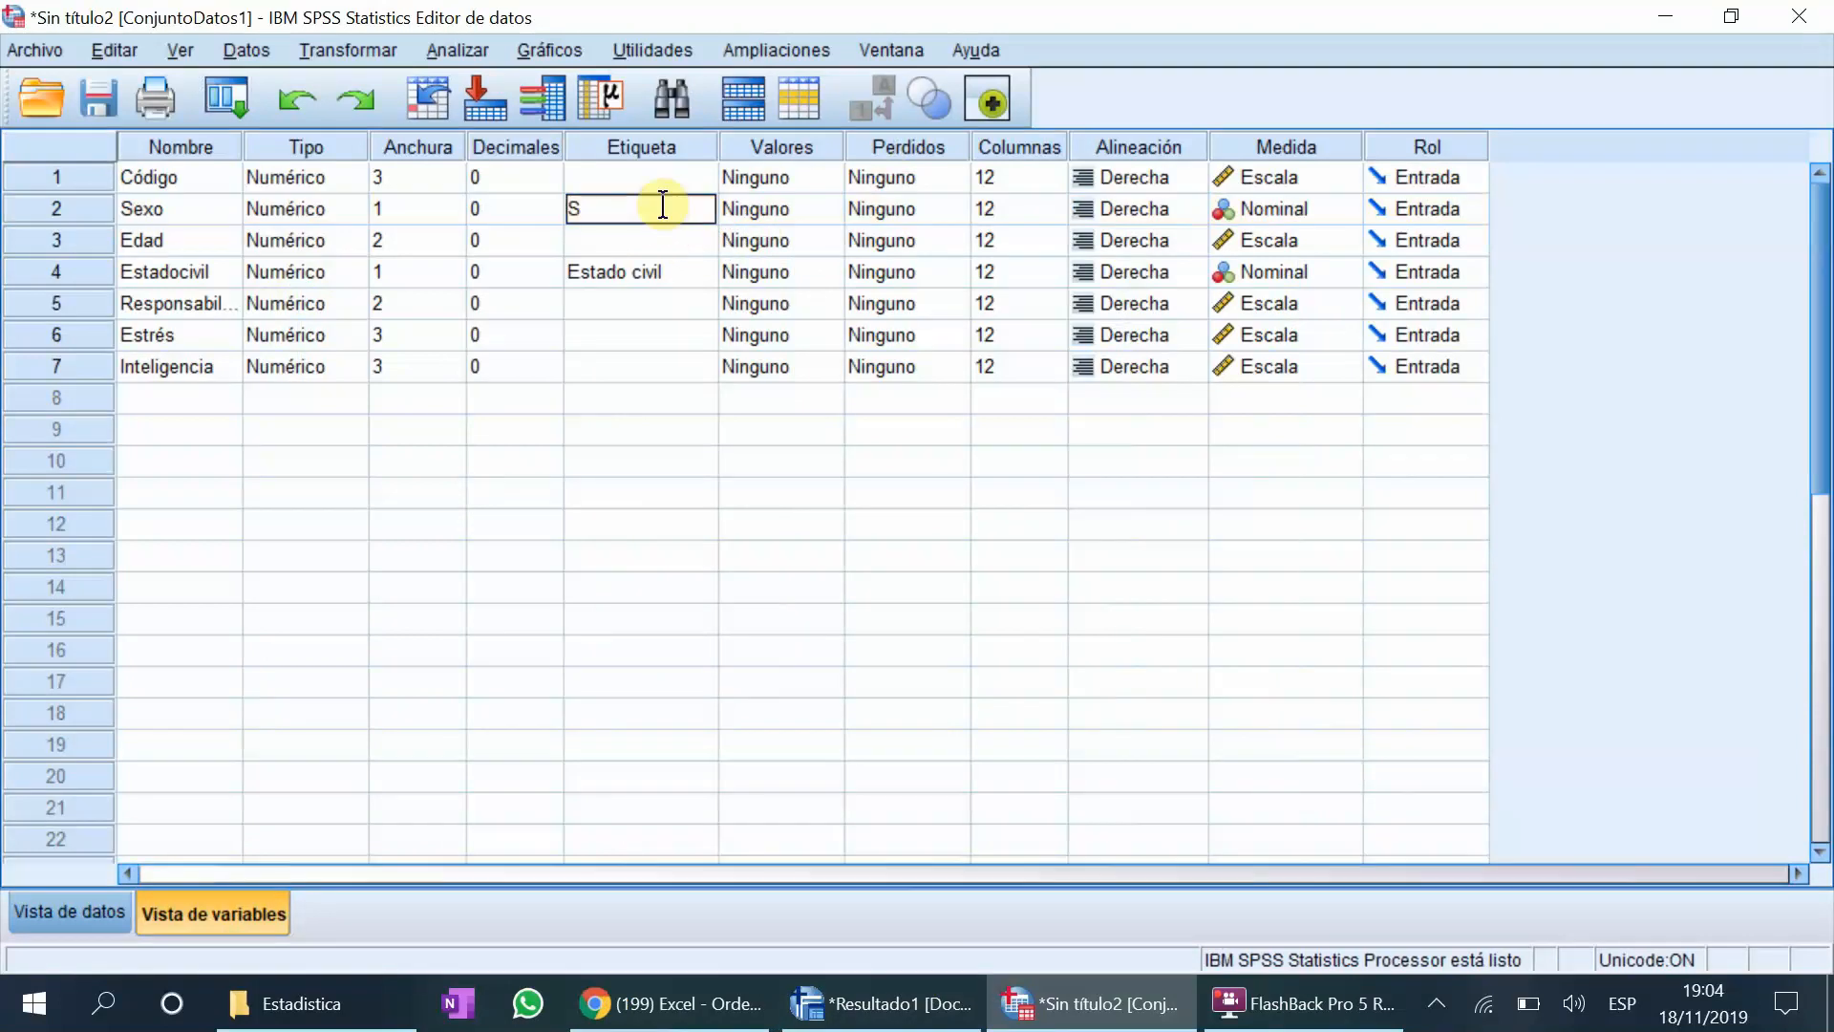
pyautogui.write('exo')
pyautogui.press('Return')
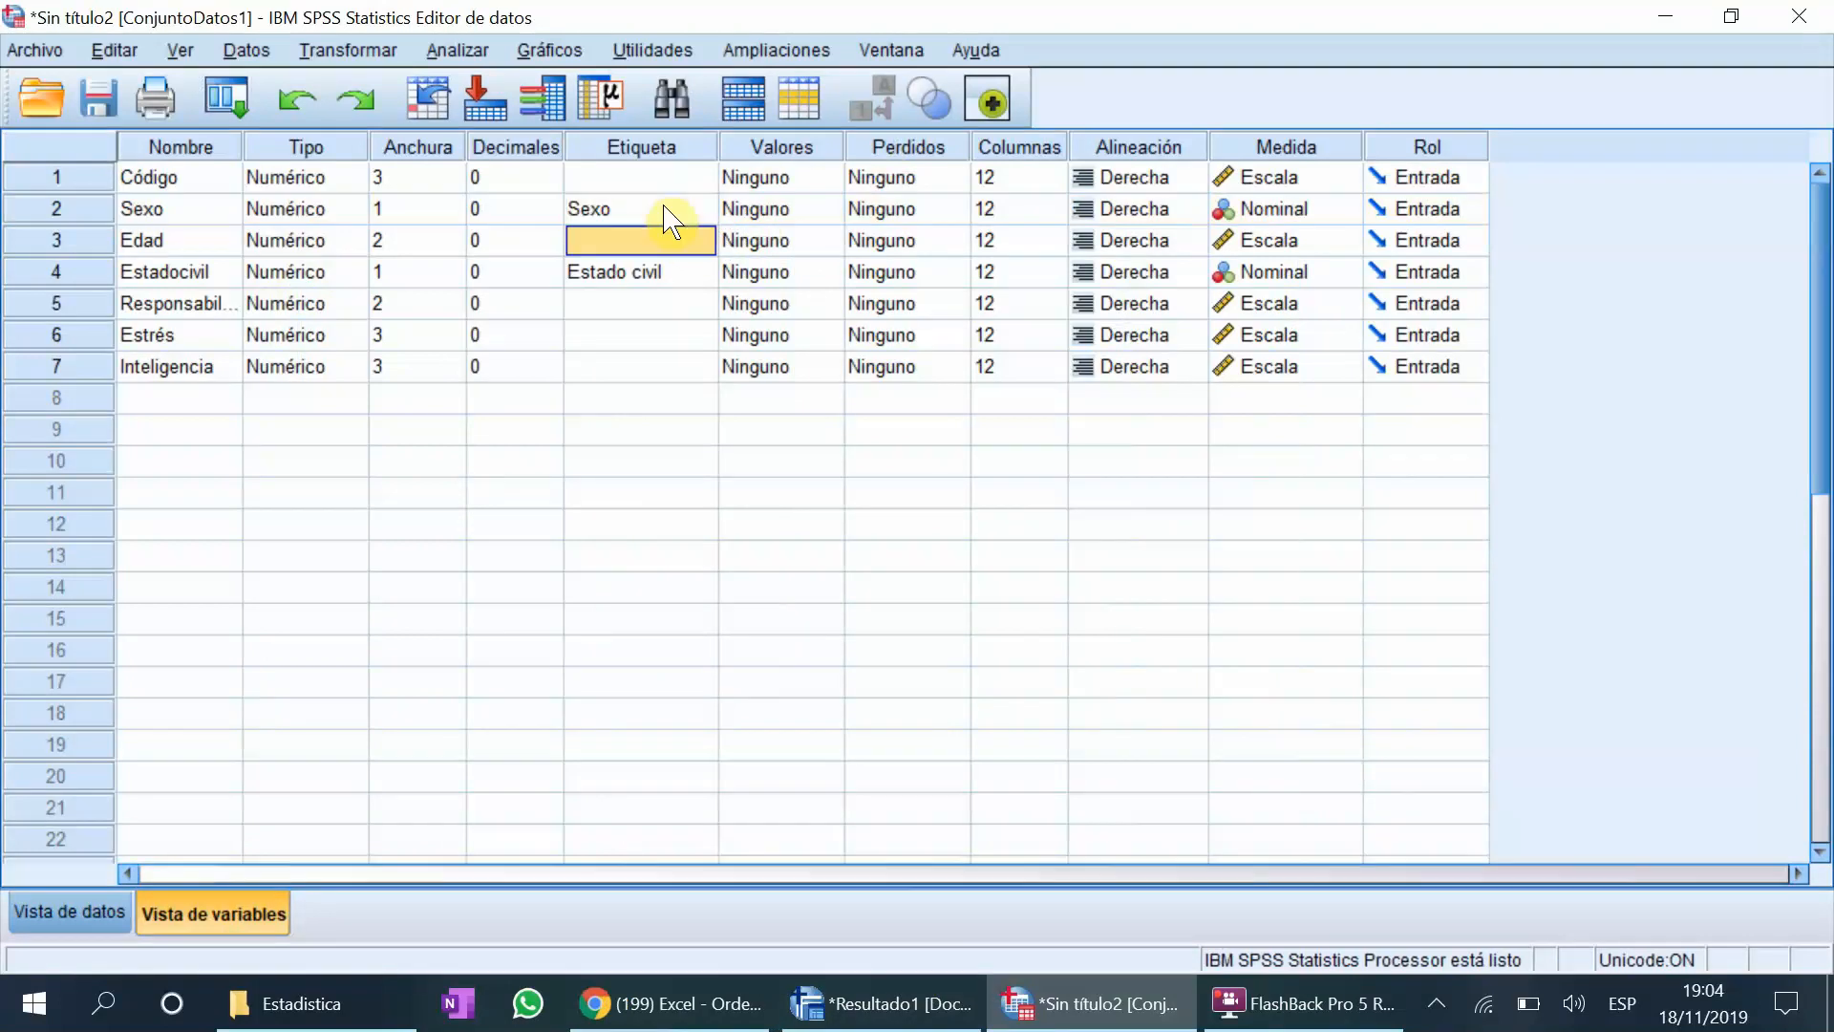
pyautogui.click(783, 148)
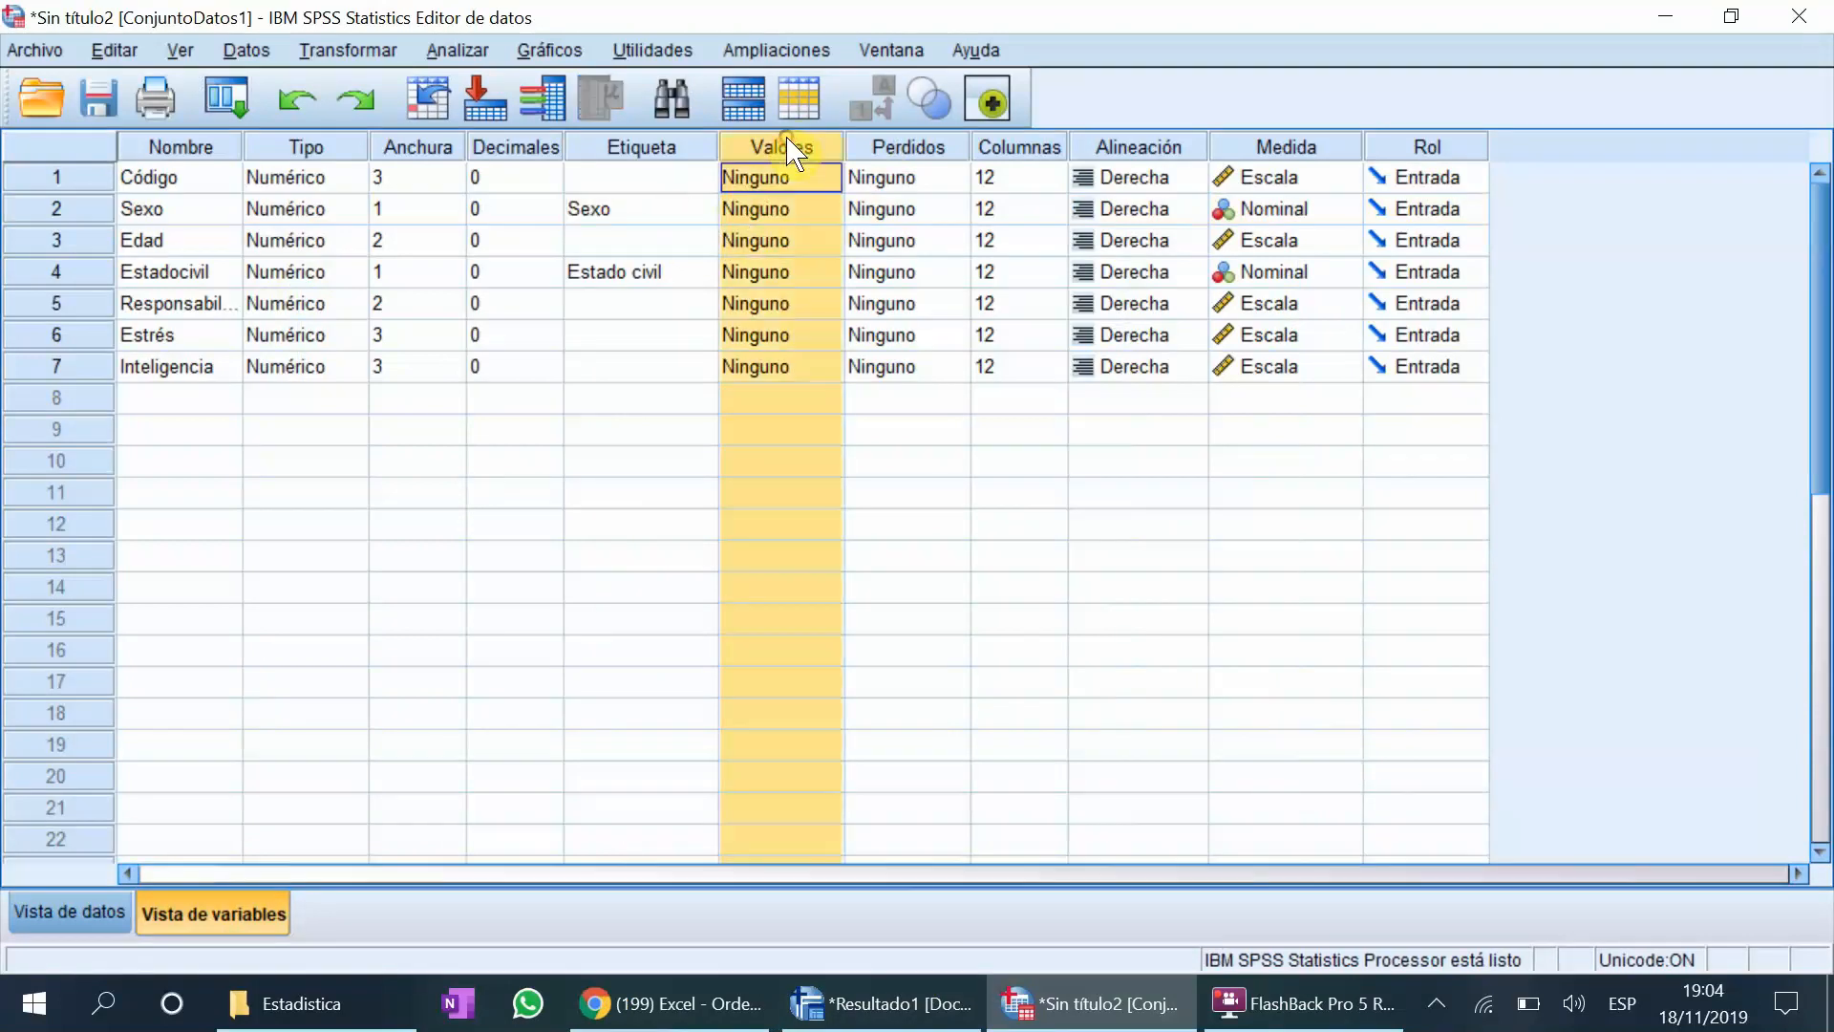
pyautogui.click(832, 207)
pyautogui.click(832, 208)
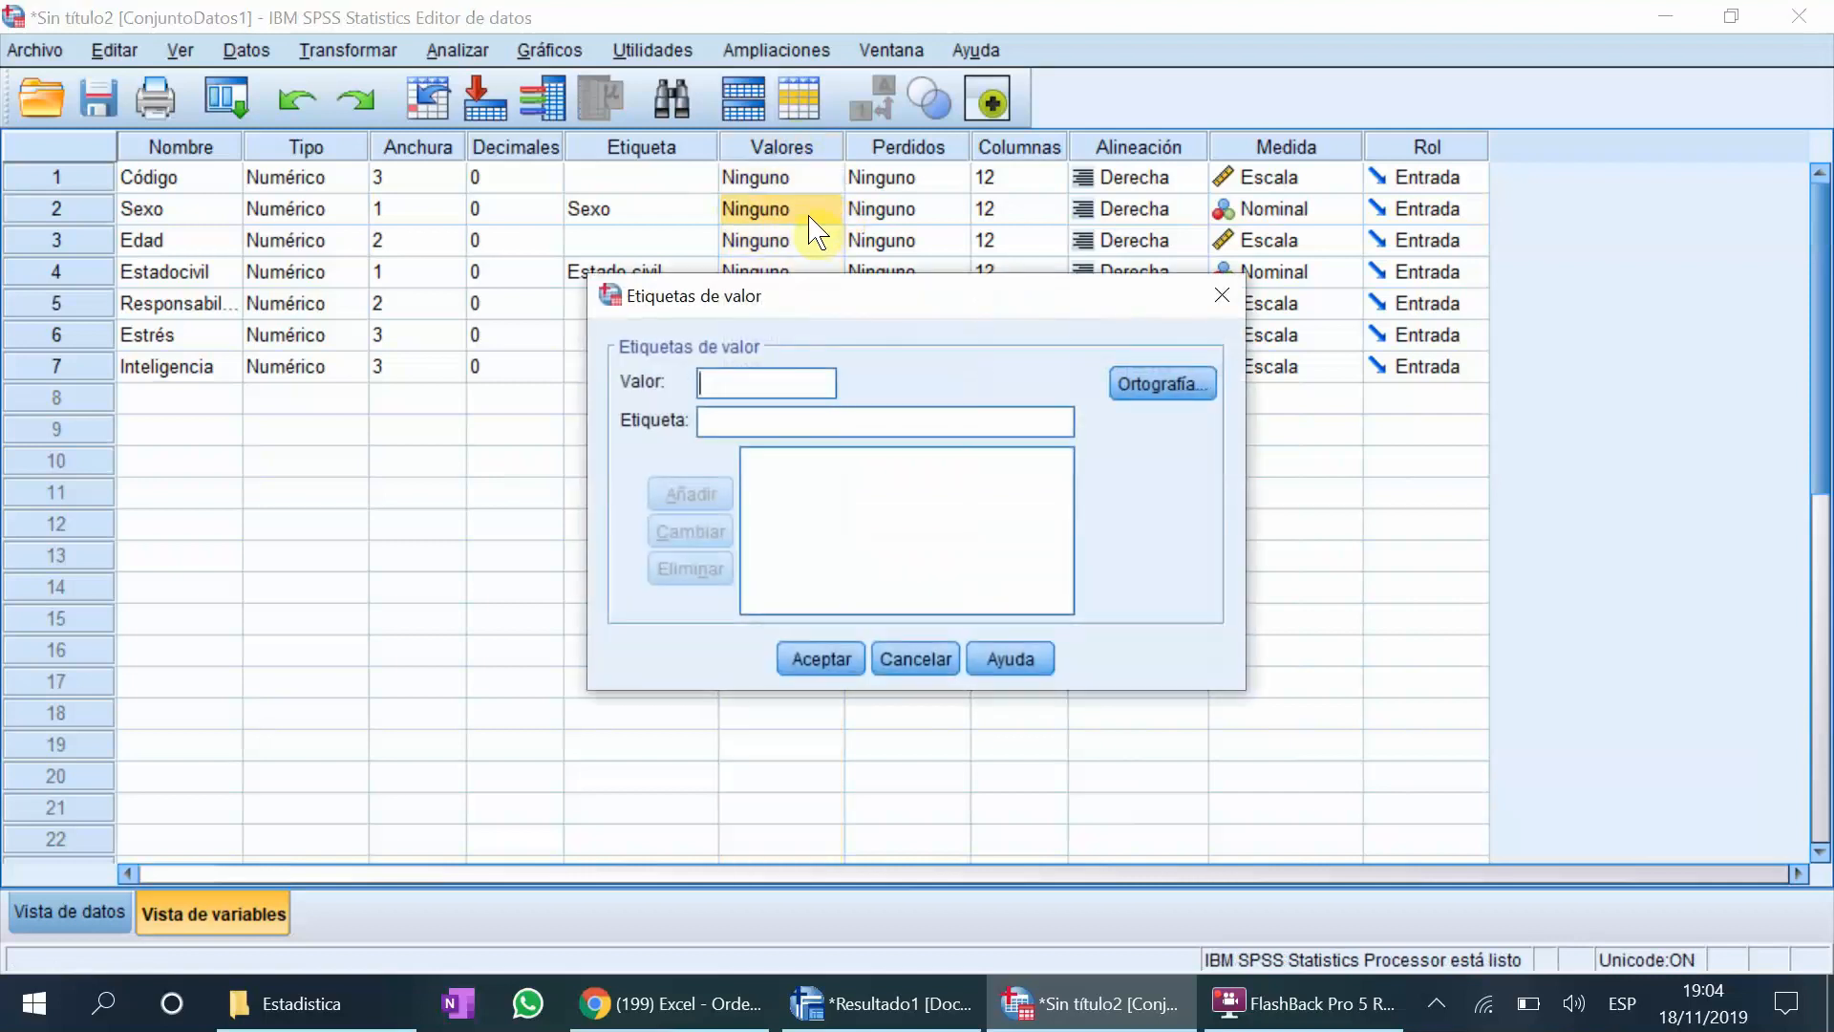
pyautogui.click(1223, 296)
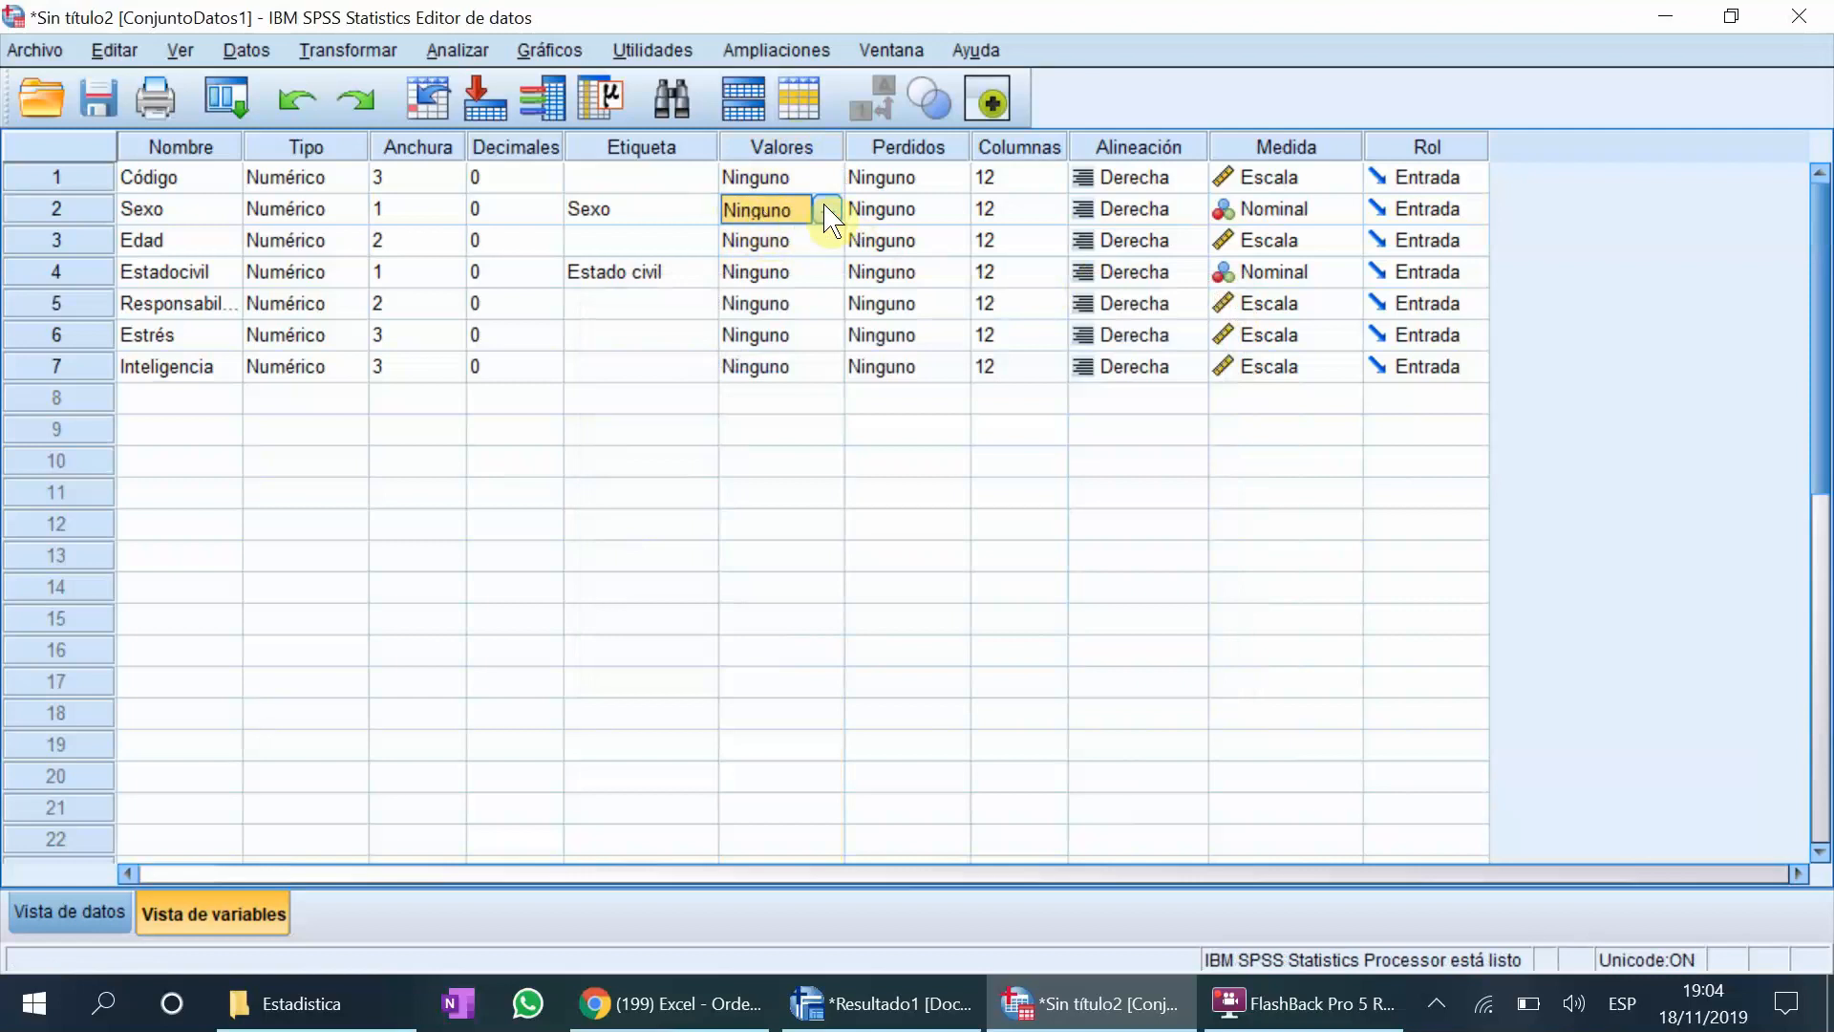
# Step: Define the value labels of the Sexo variable as 1 = Hombre and 2 = Mujer
pyautogui.click(830, 209)
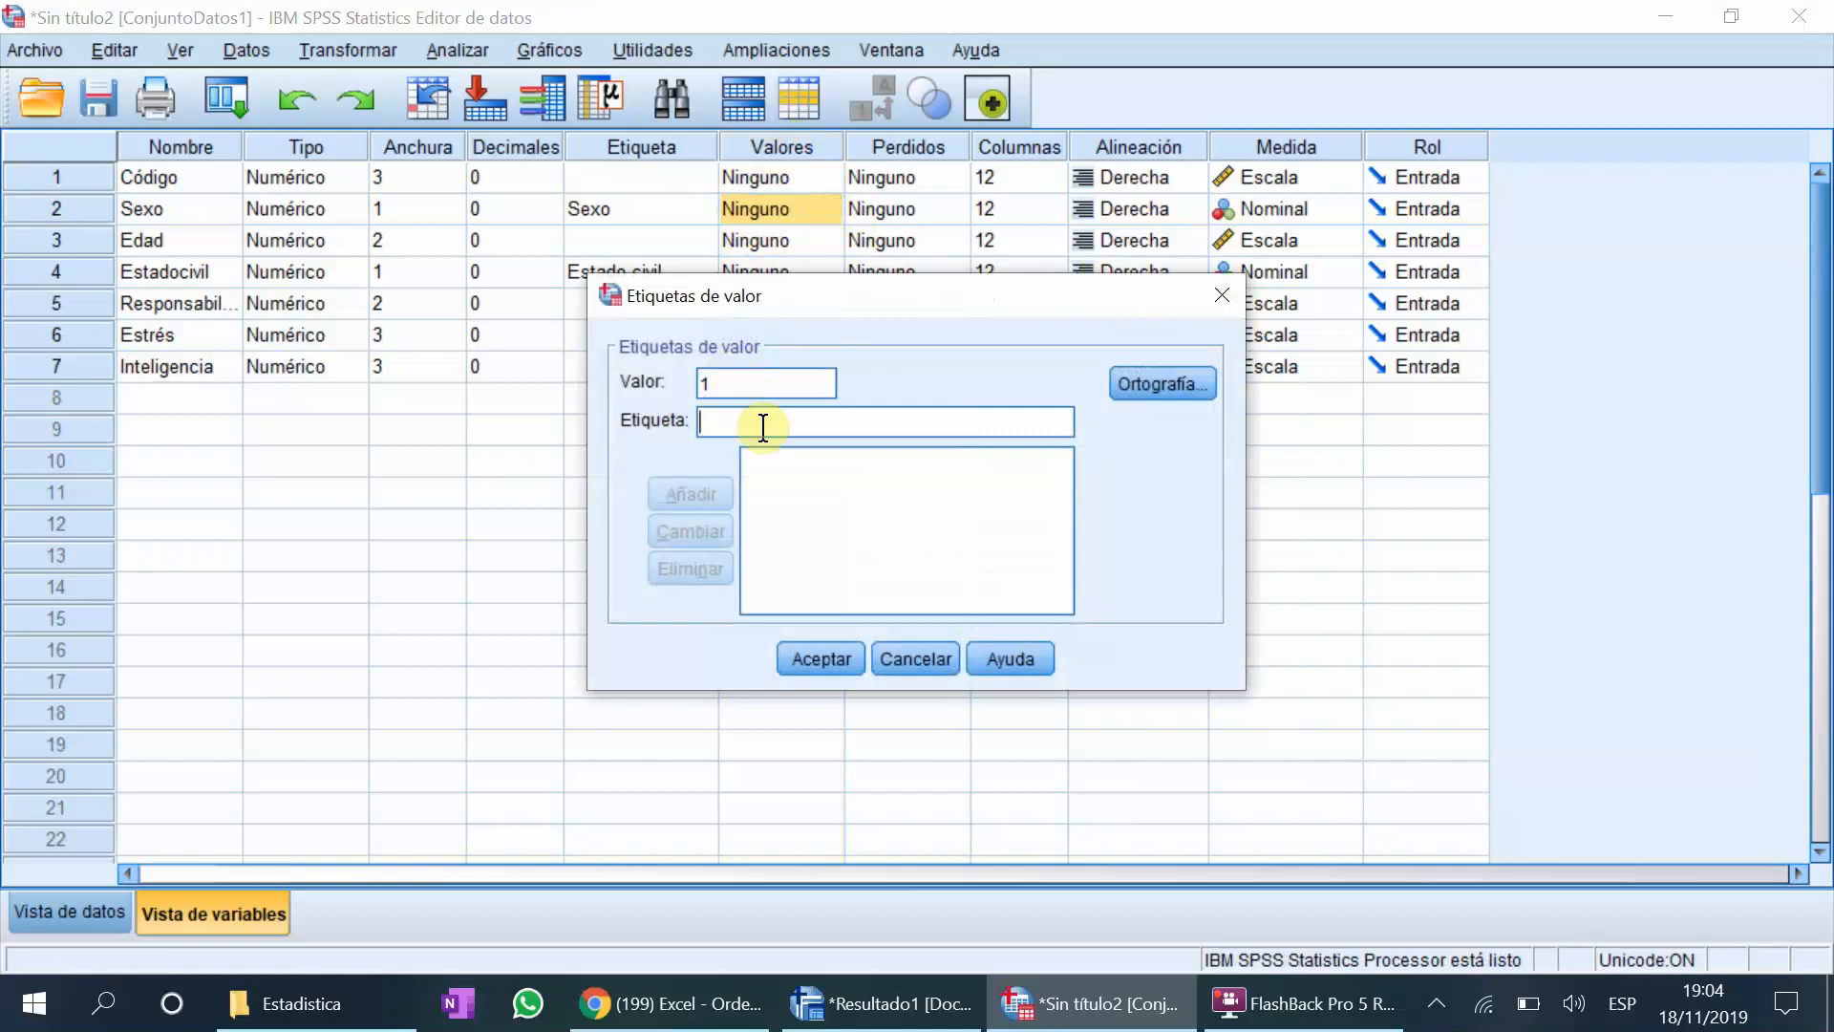
pyautogui.write('Hombre')
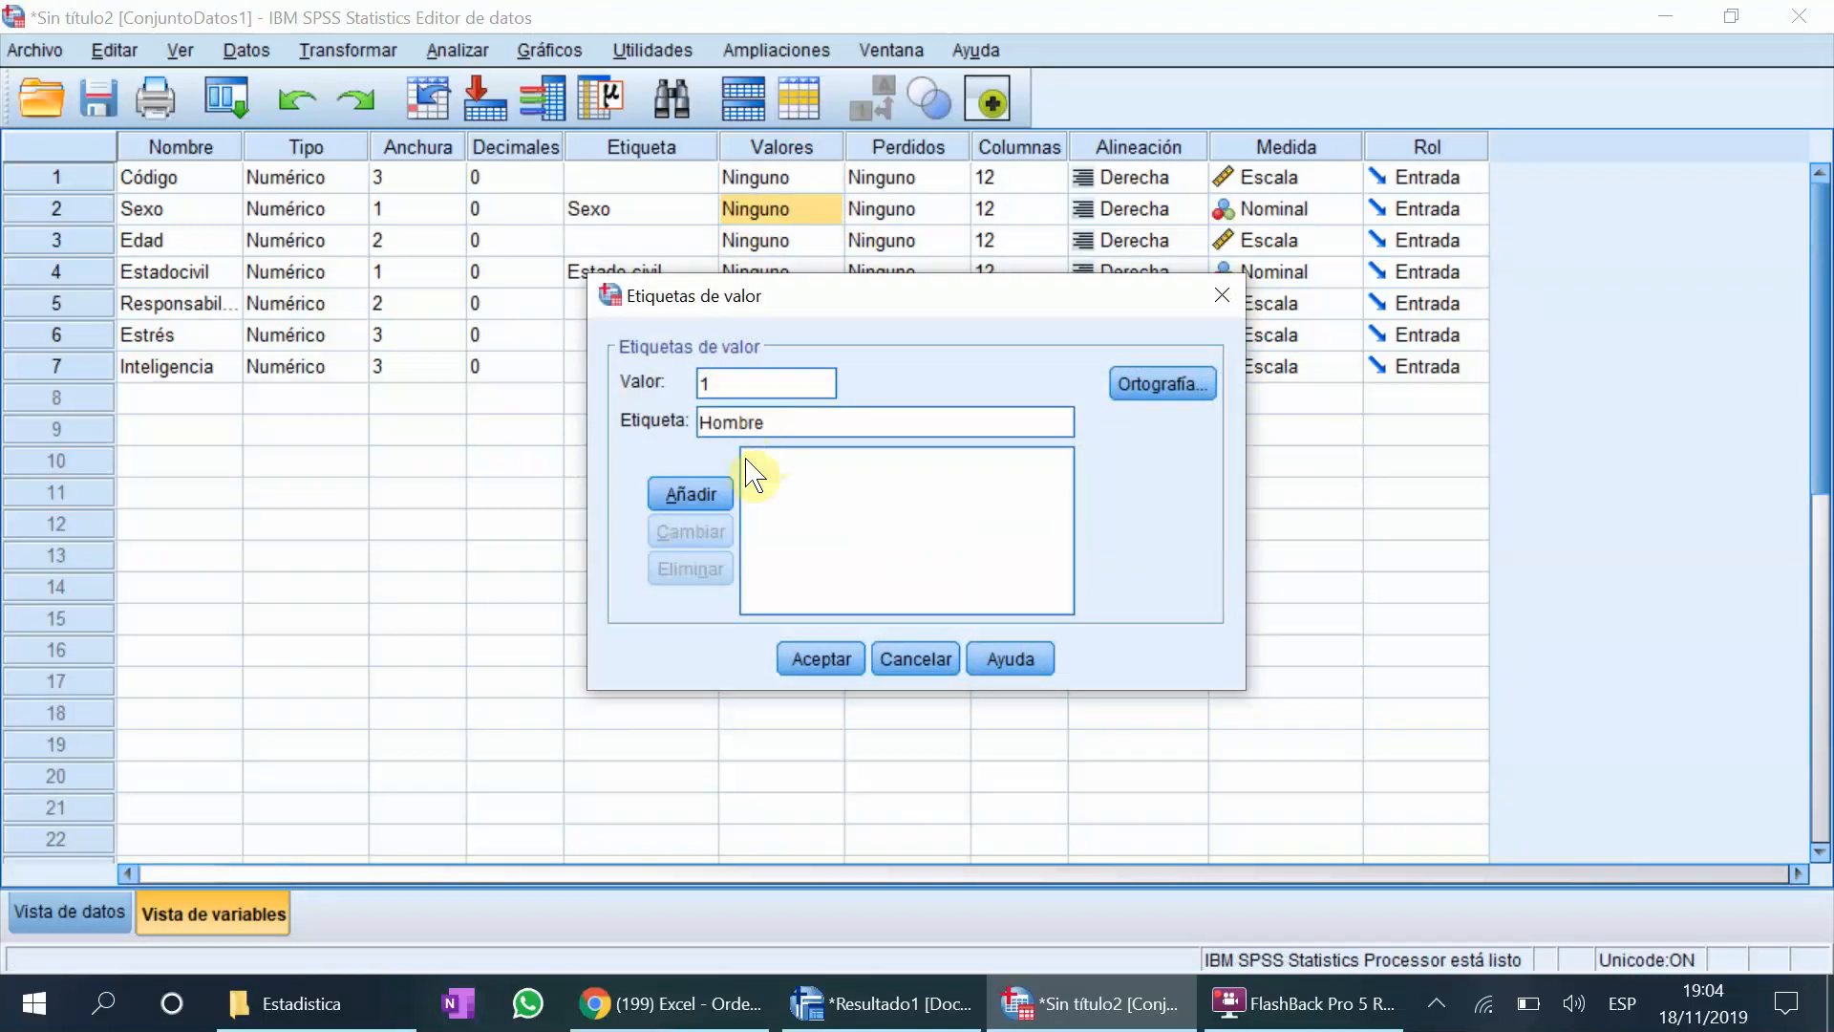
pyautogui.click(706, 508)
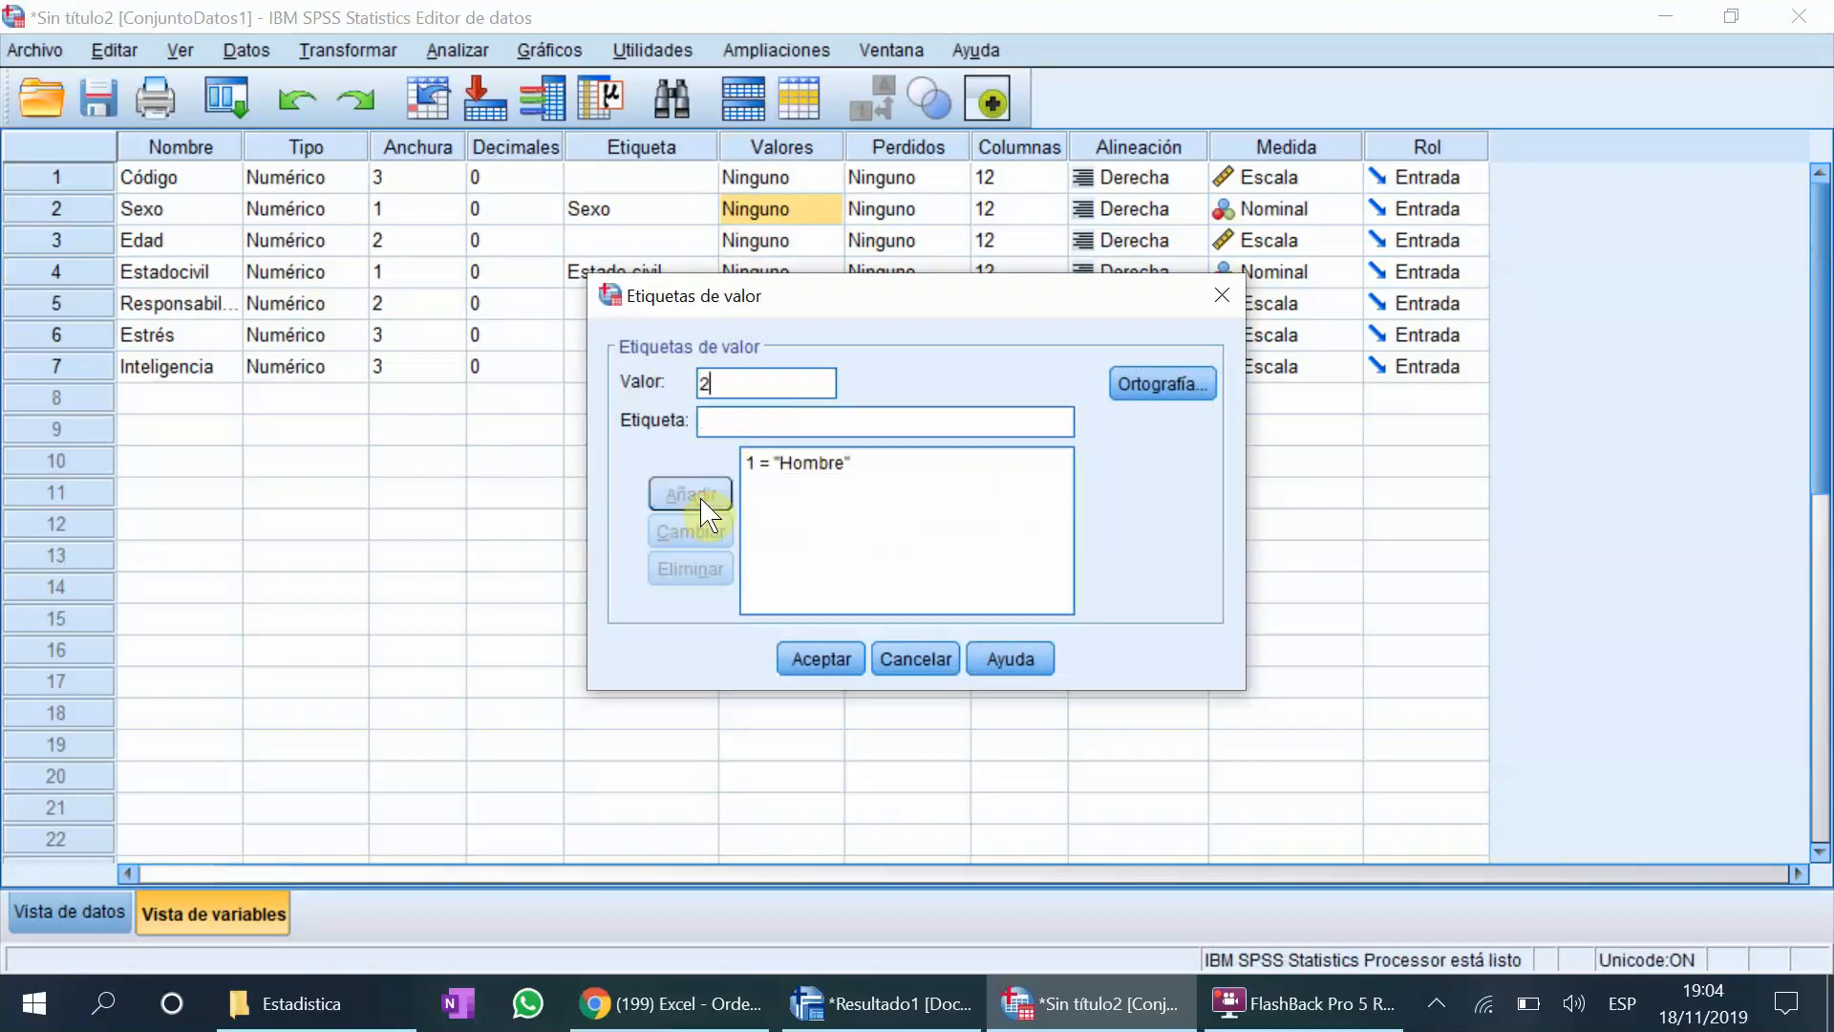
pyautogui.click(770, 420)
pyautogui.write('Mujer')
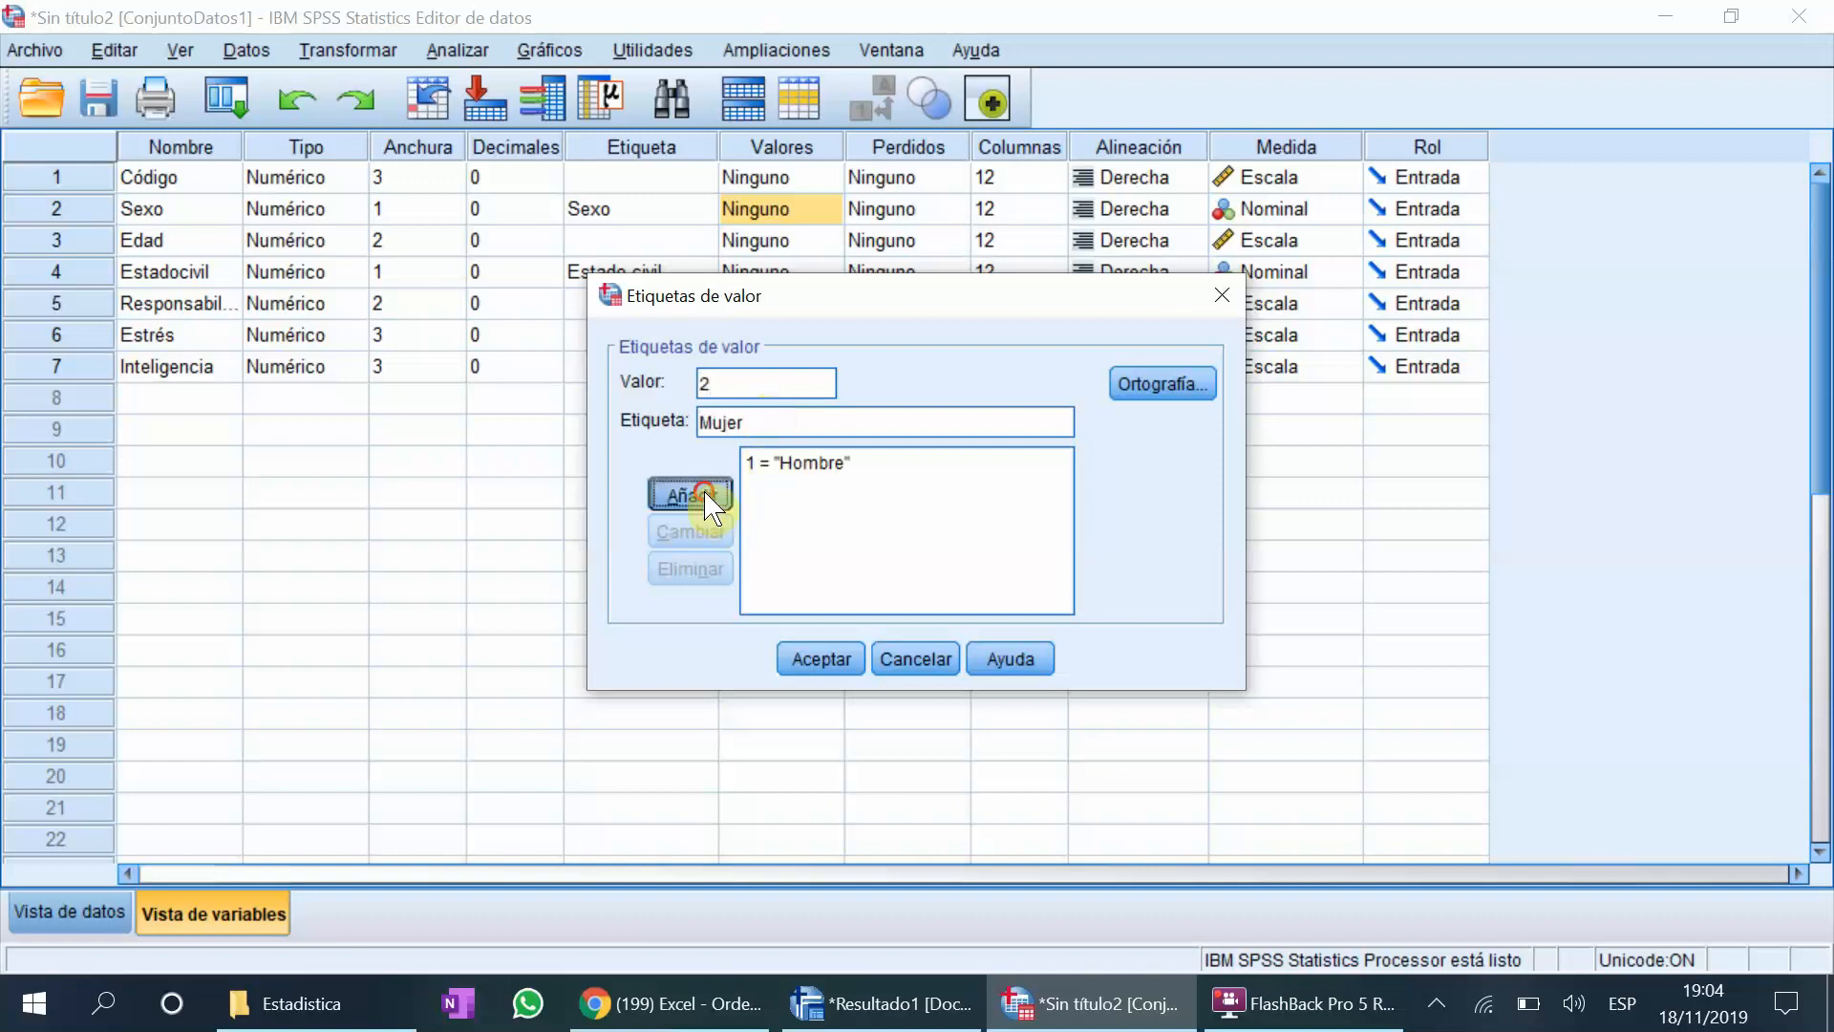
pyautogui.click(707, 494)
pyautogui.click(818, 667)
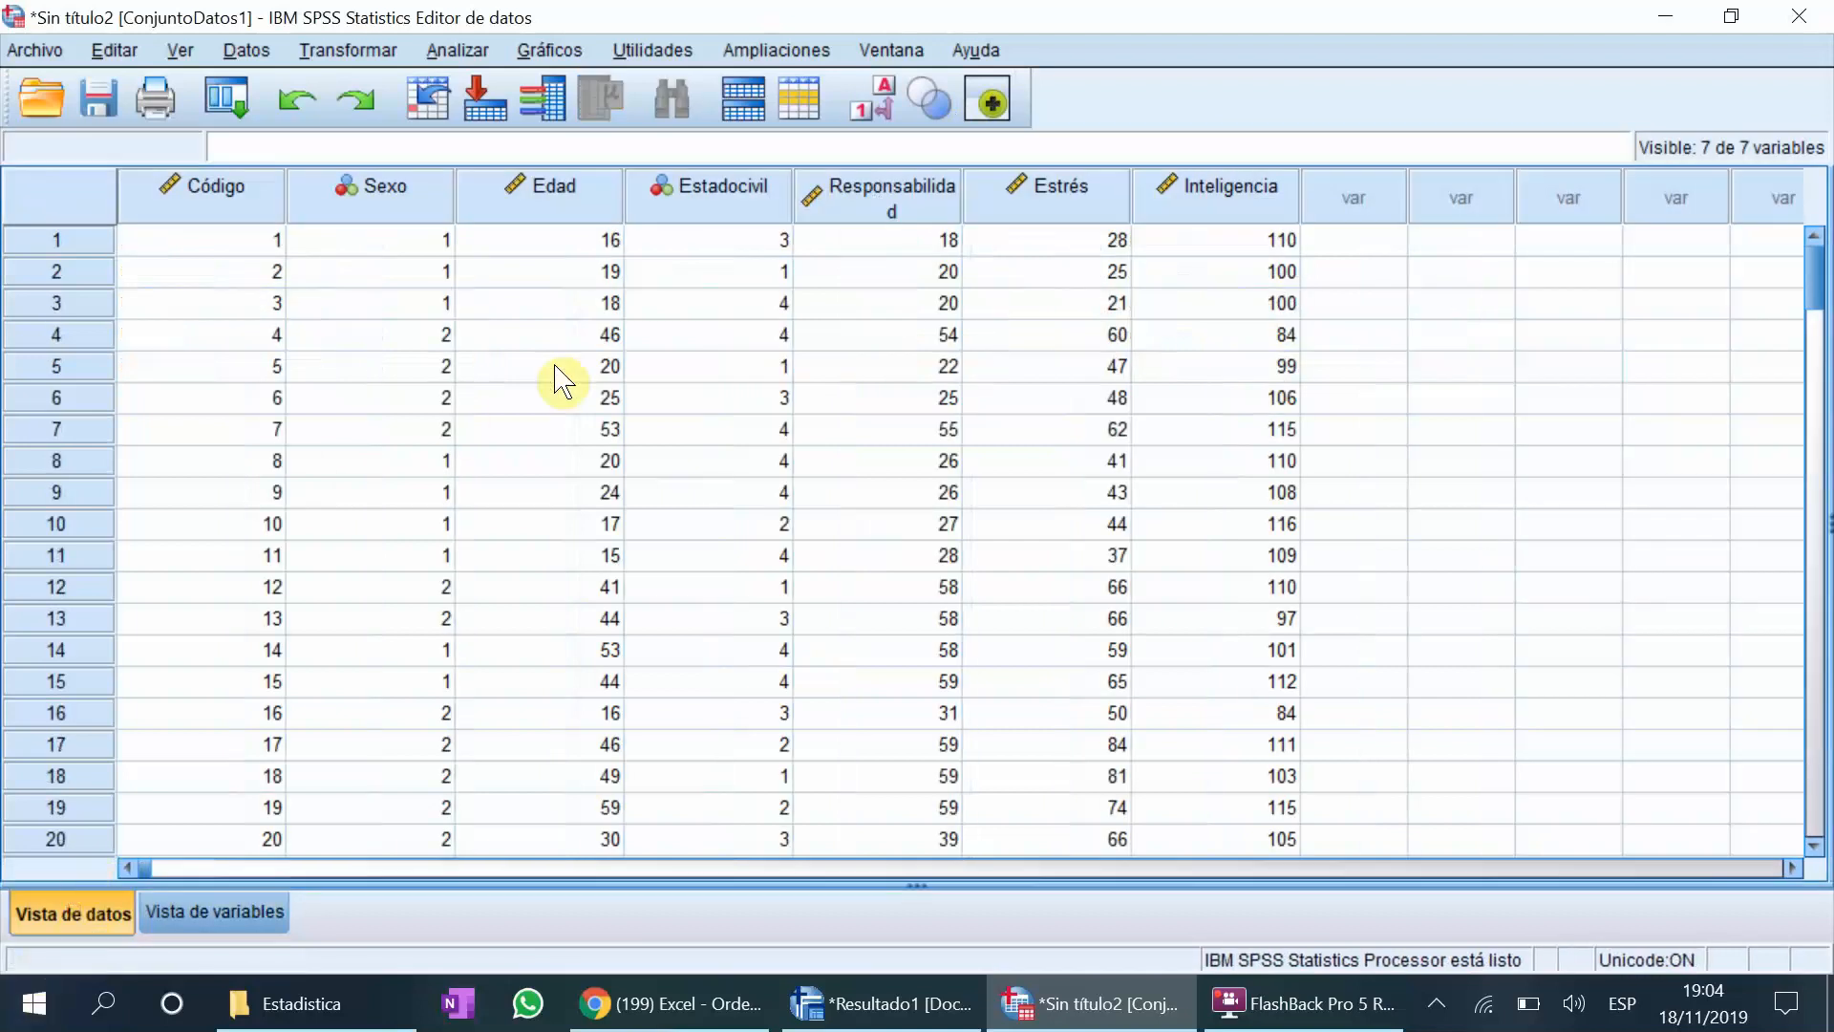
# Step: Display value labels instead of numeric codes in the data view and select the Estadocivil variable
pyautogui.click(396, 191)
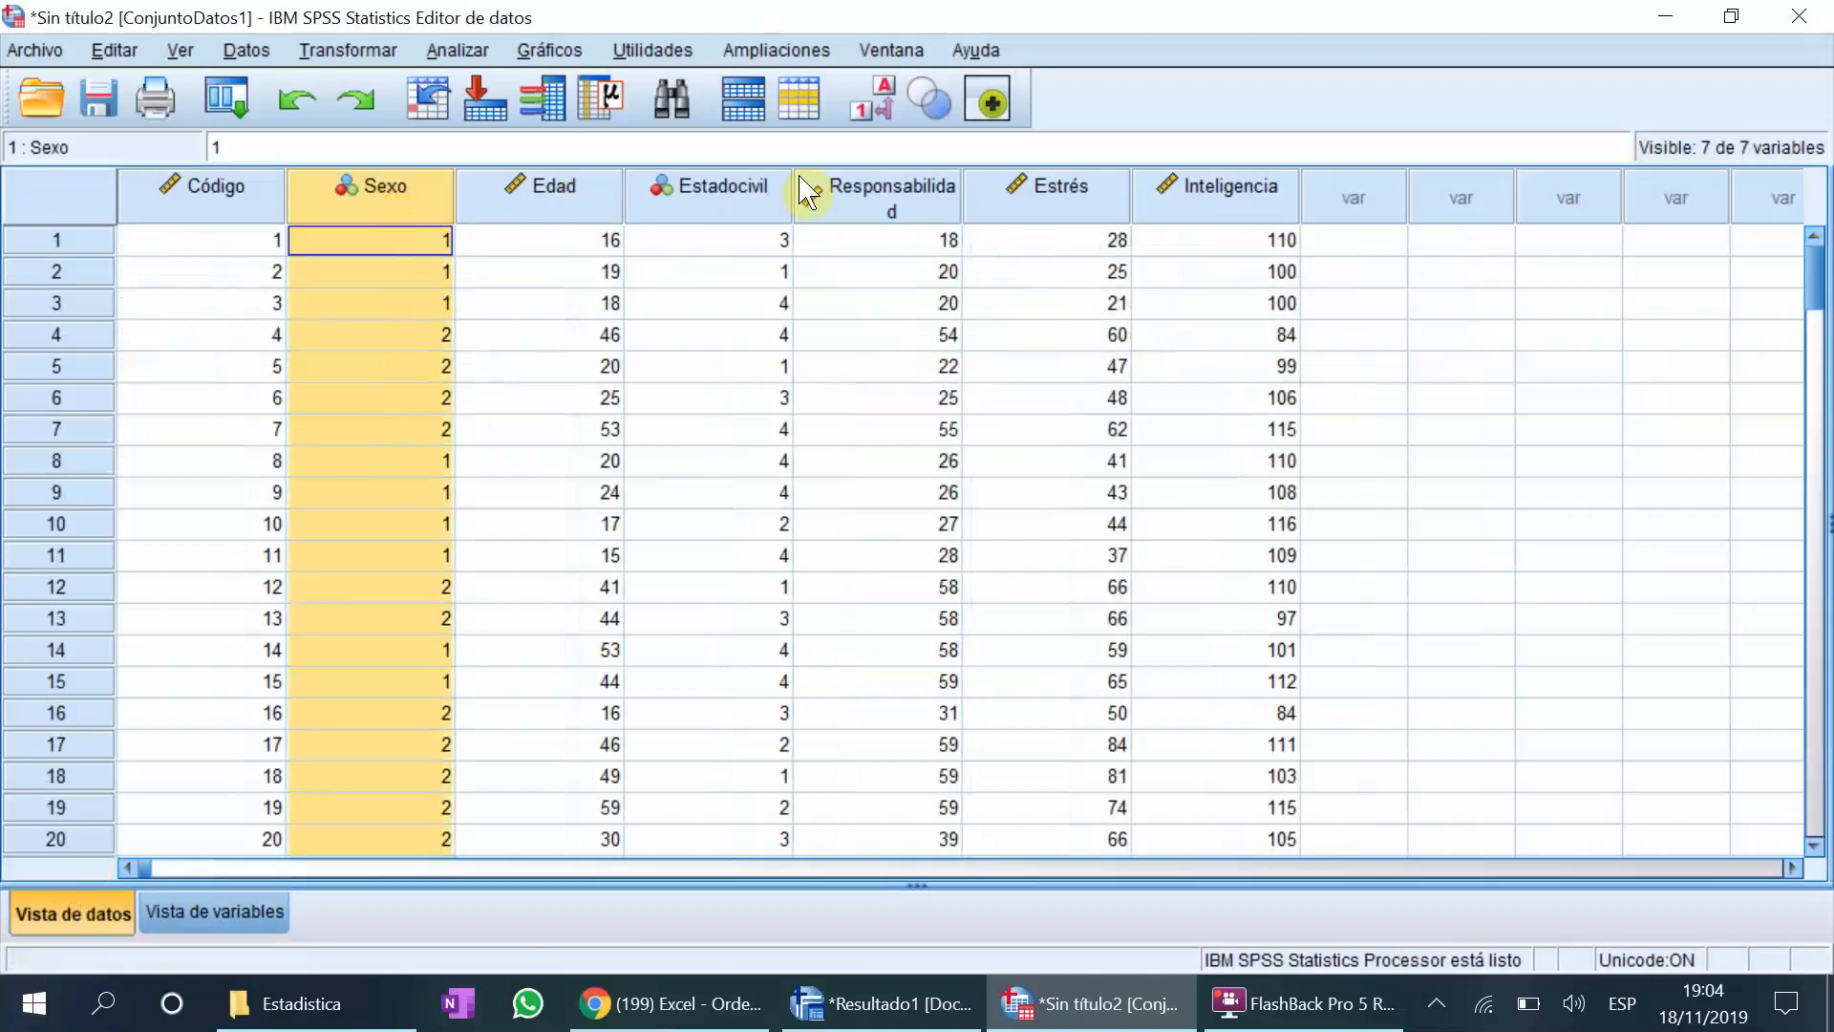
pyautogui.click(872, 103)
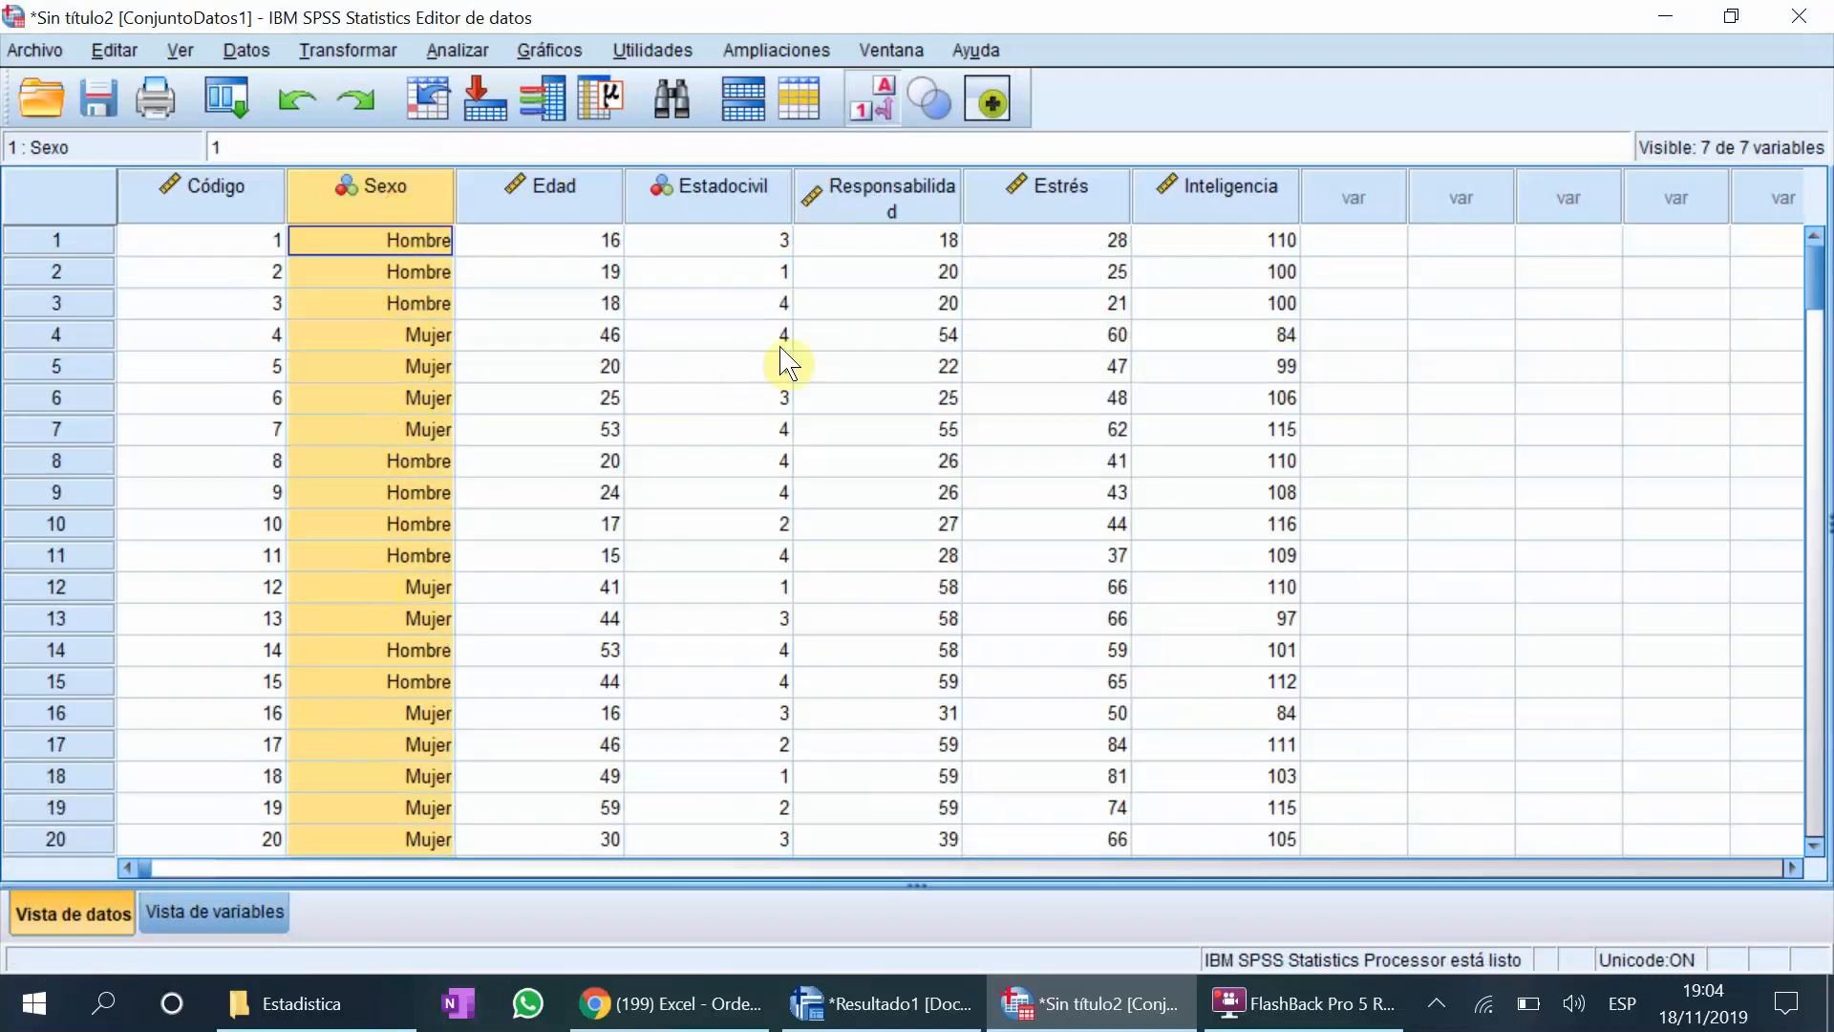
pyautogui.click(746, 195)
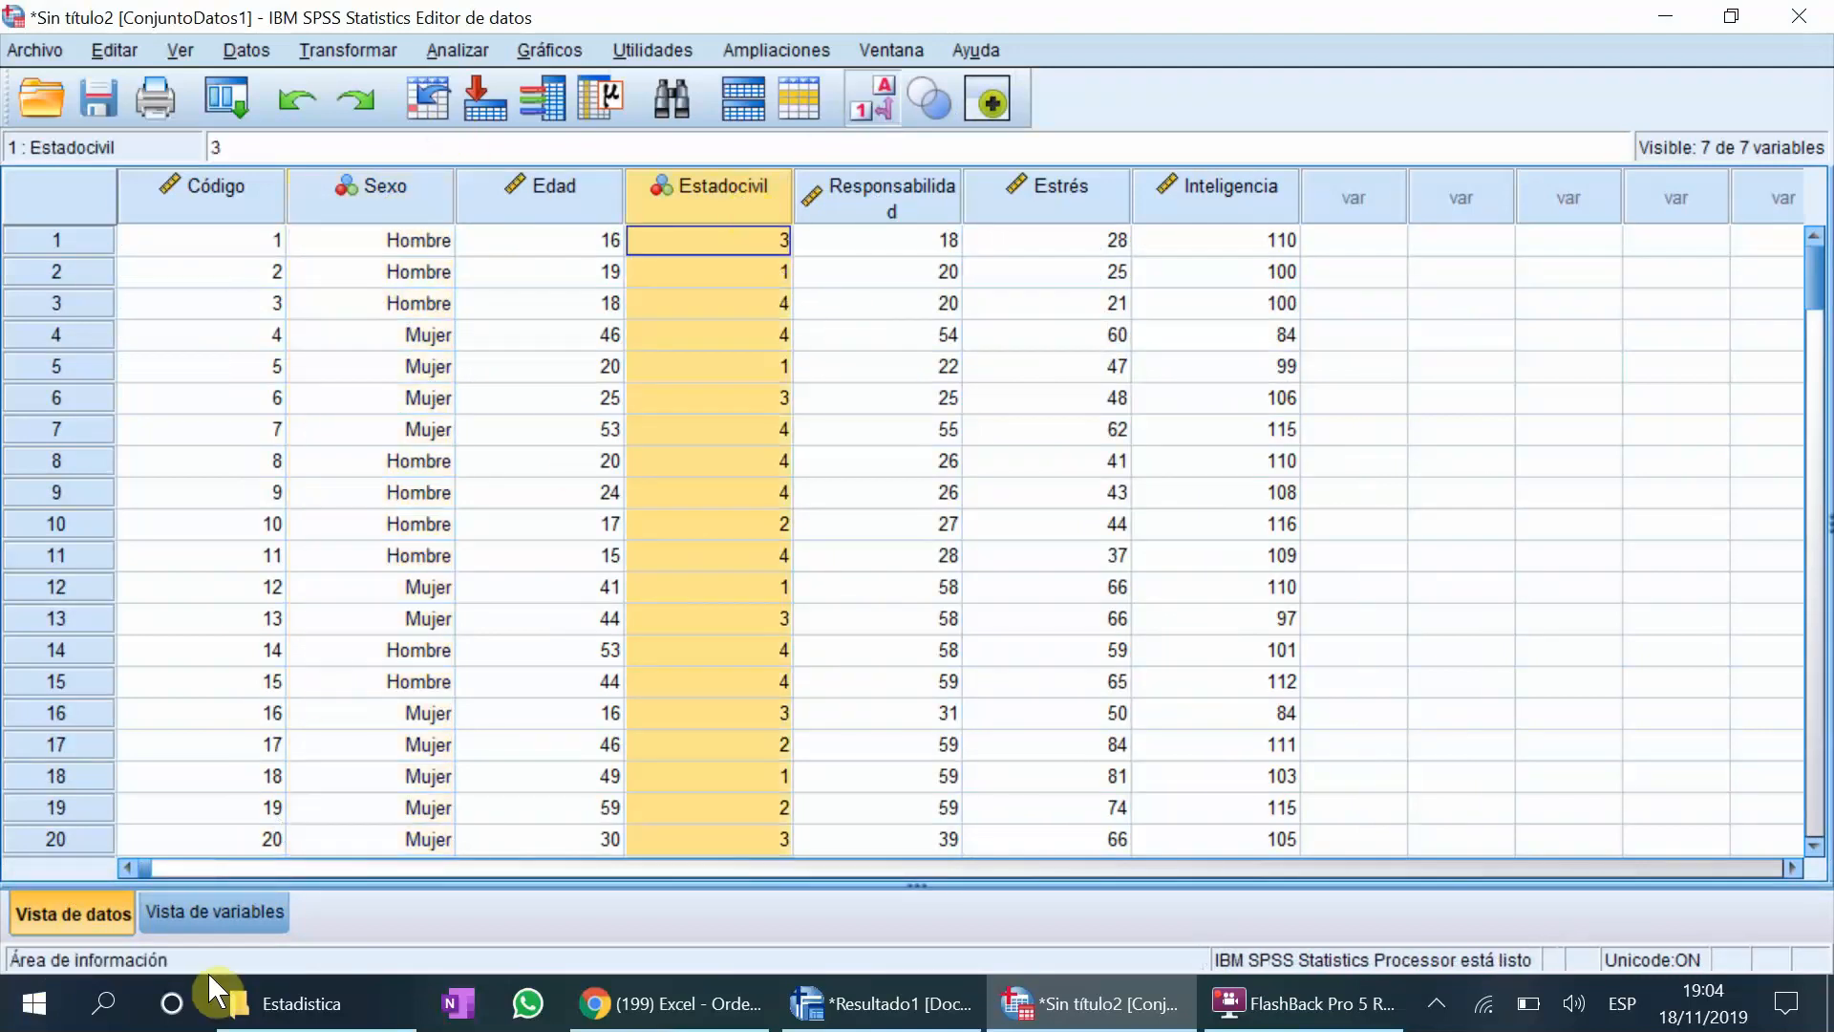
# Step: Define the value labels of Estadocivil as 1 = Soltero(a), 2 = Casado(a), 3 = Divorciado(a) and 4 = Viudo(a)
pyautogui.click(204, 917)
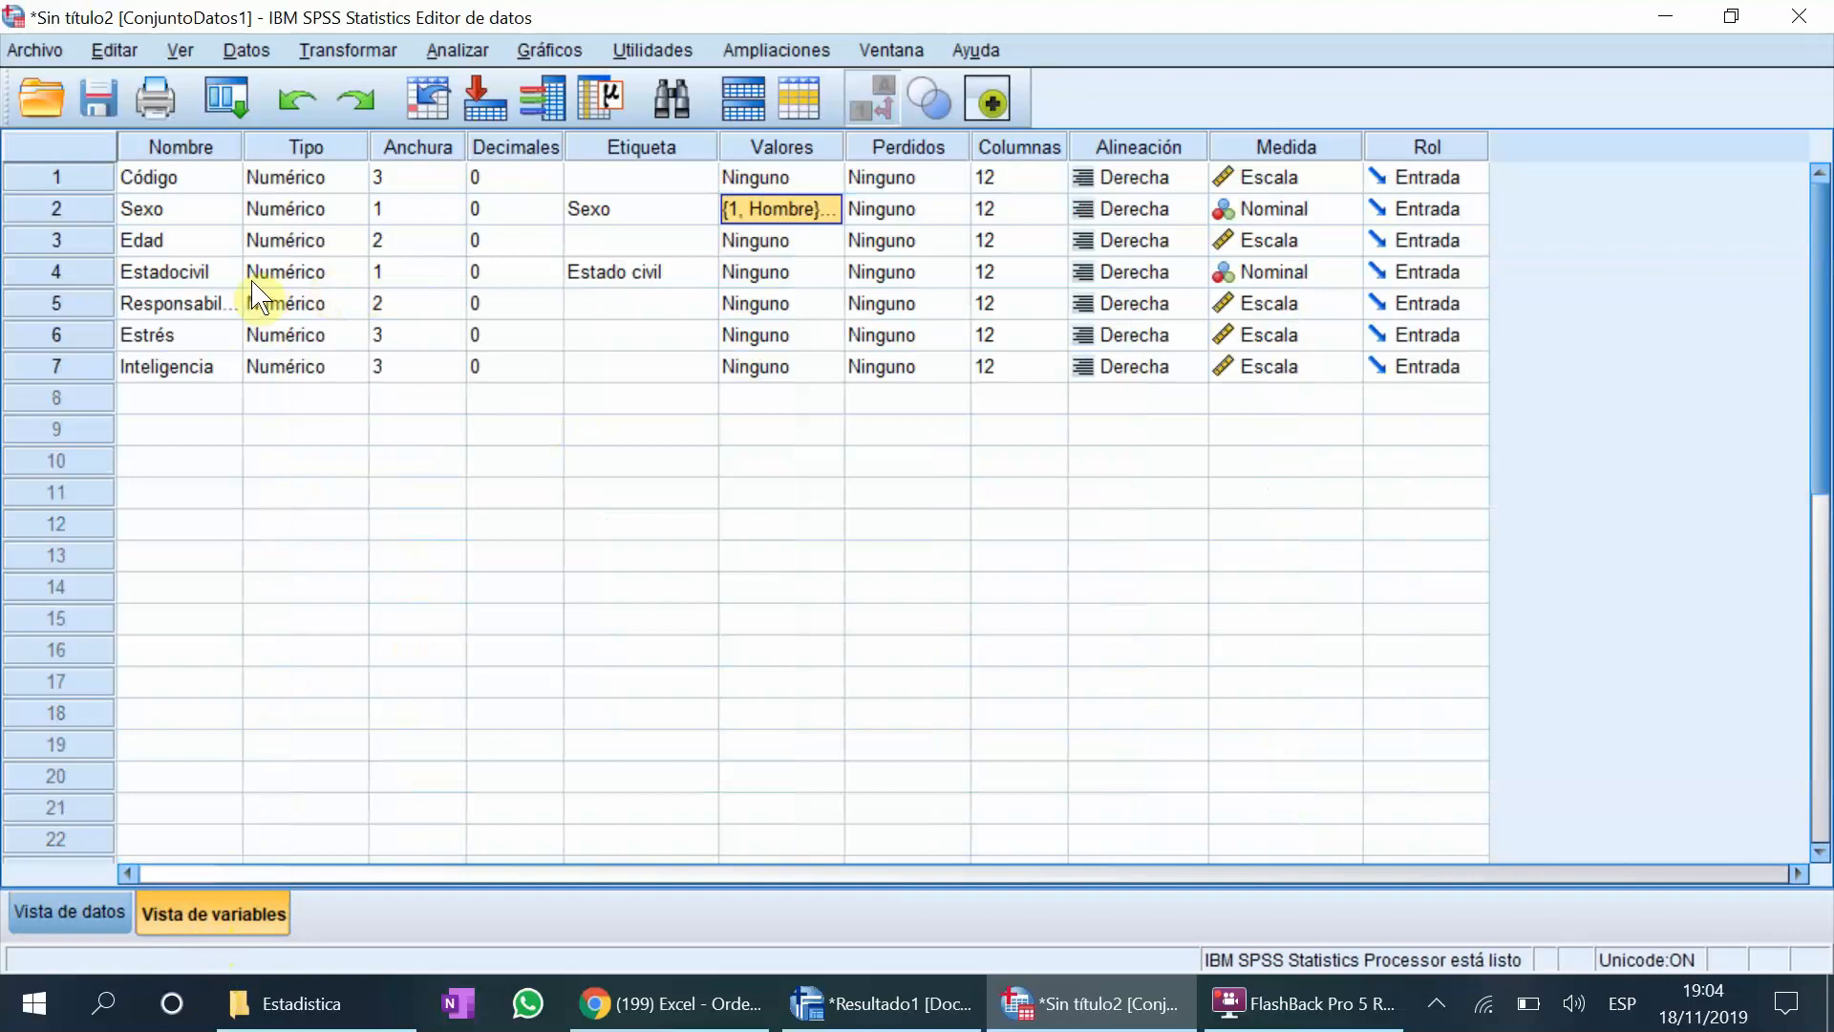
pyautogui.doubleClick(820, 273)
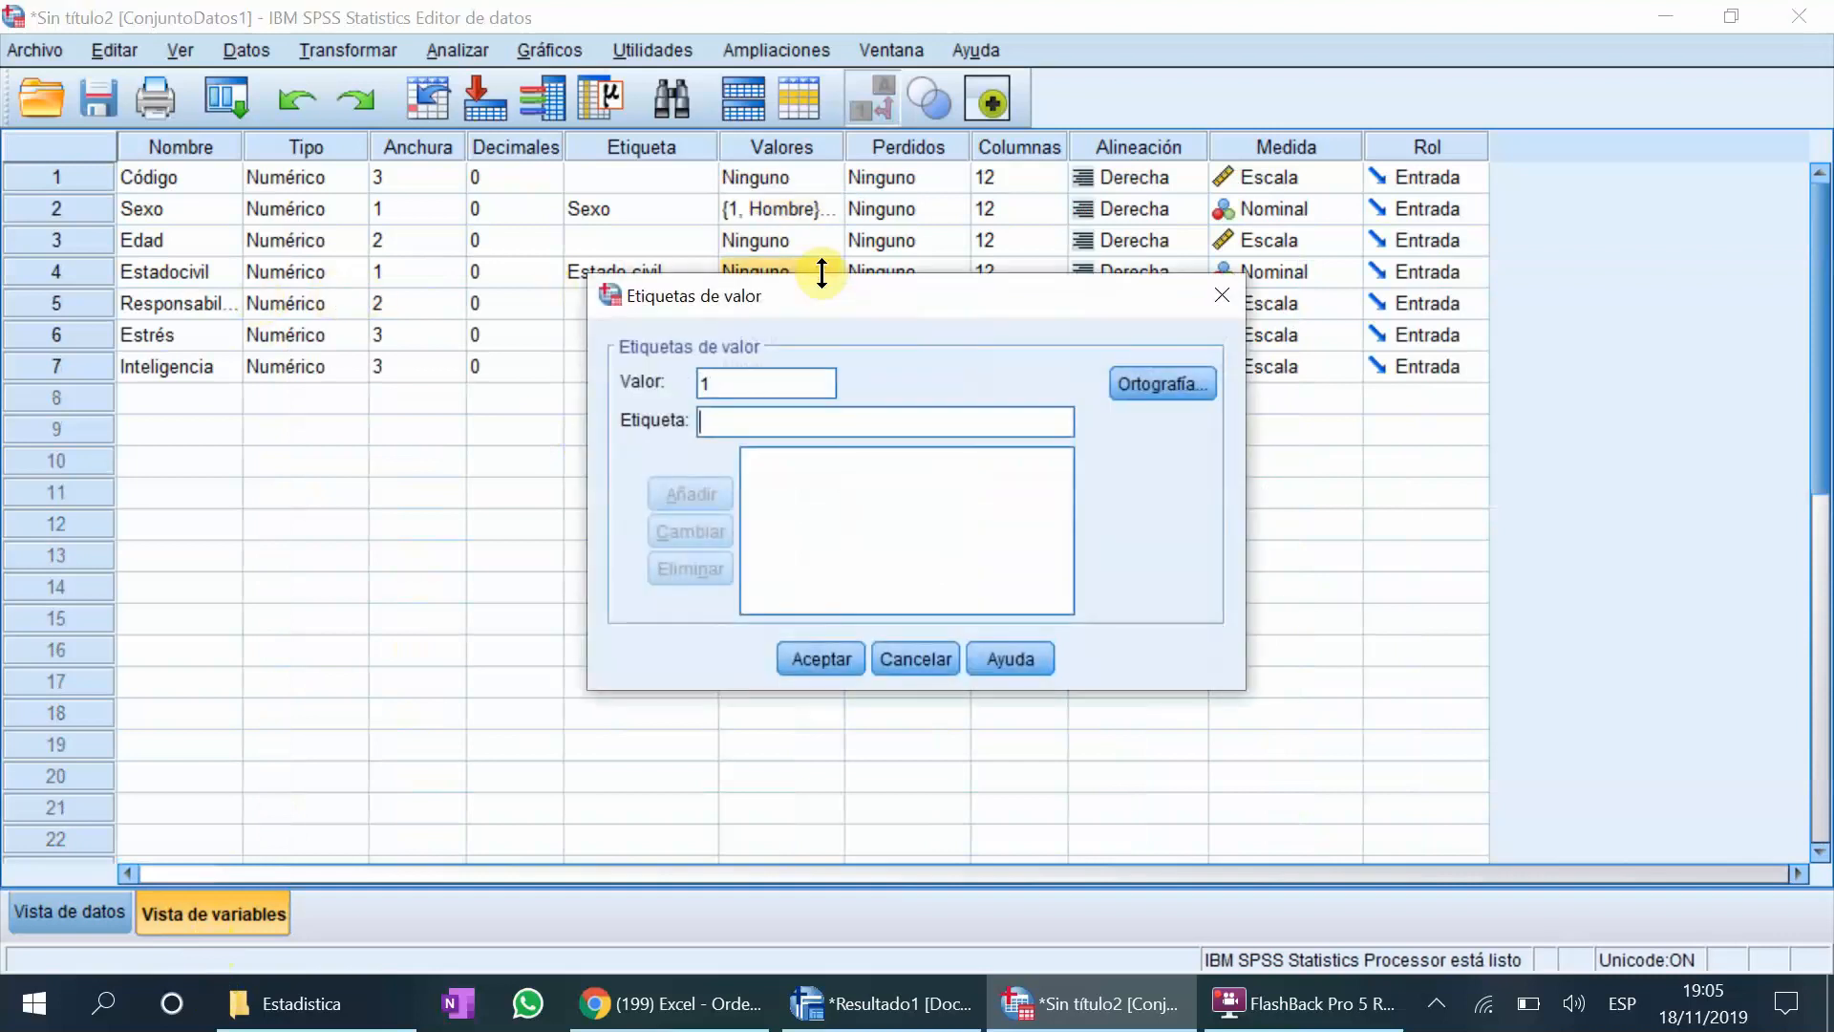
pyautogui.write('Soltero(a')
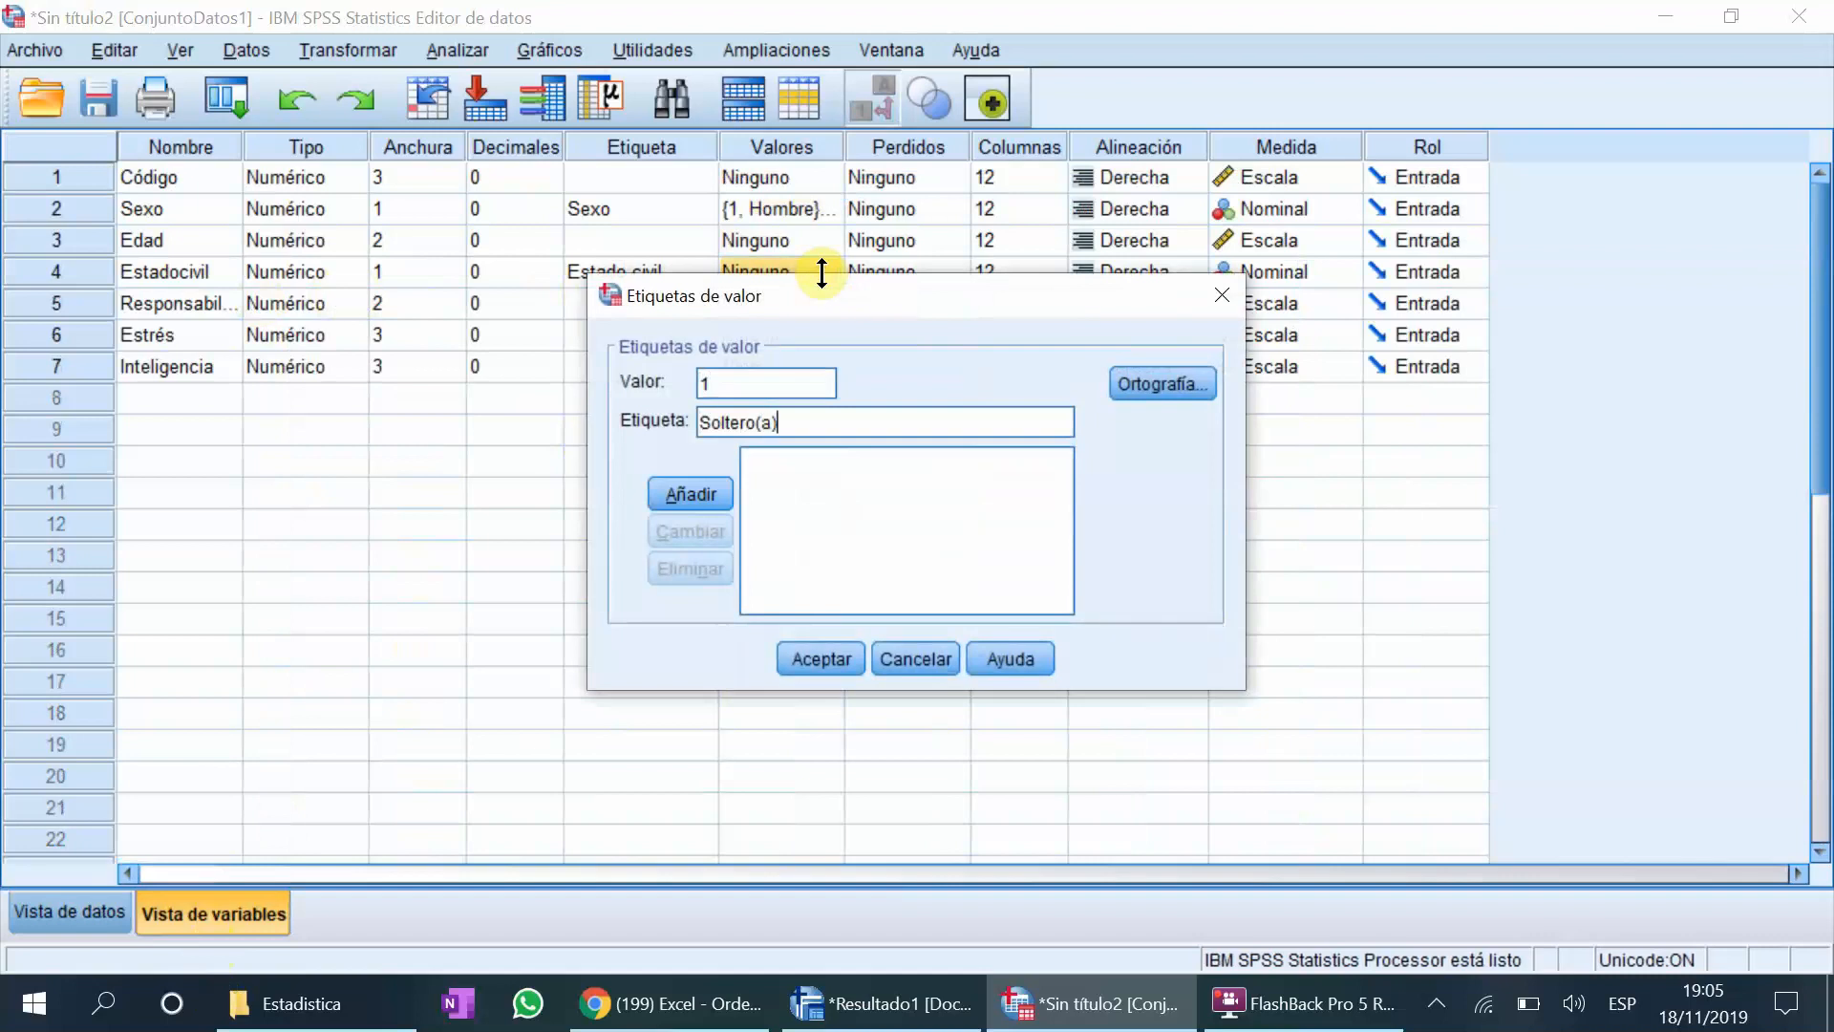
pyautogui.press('Return')
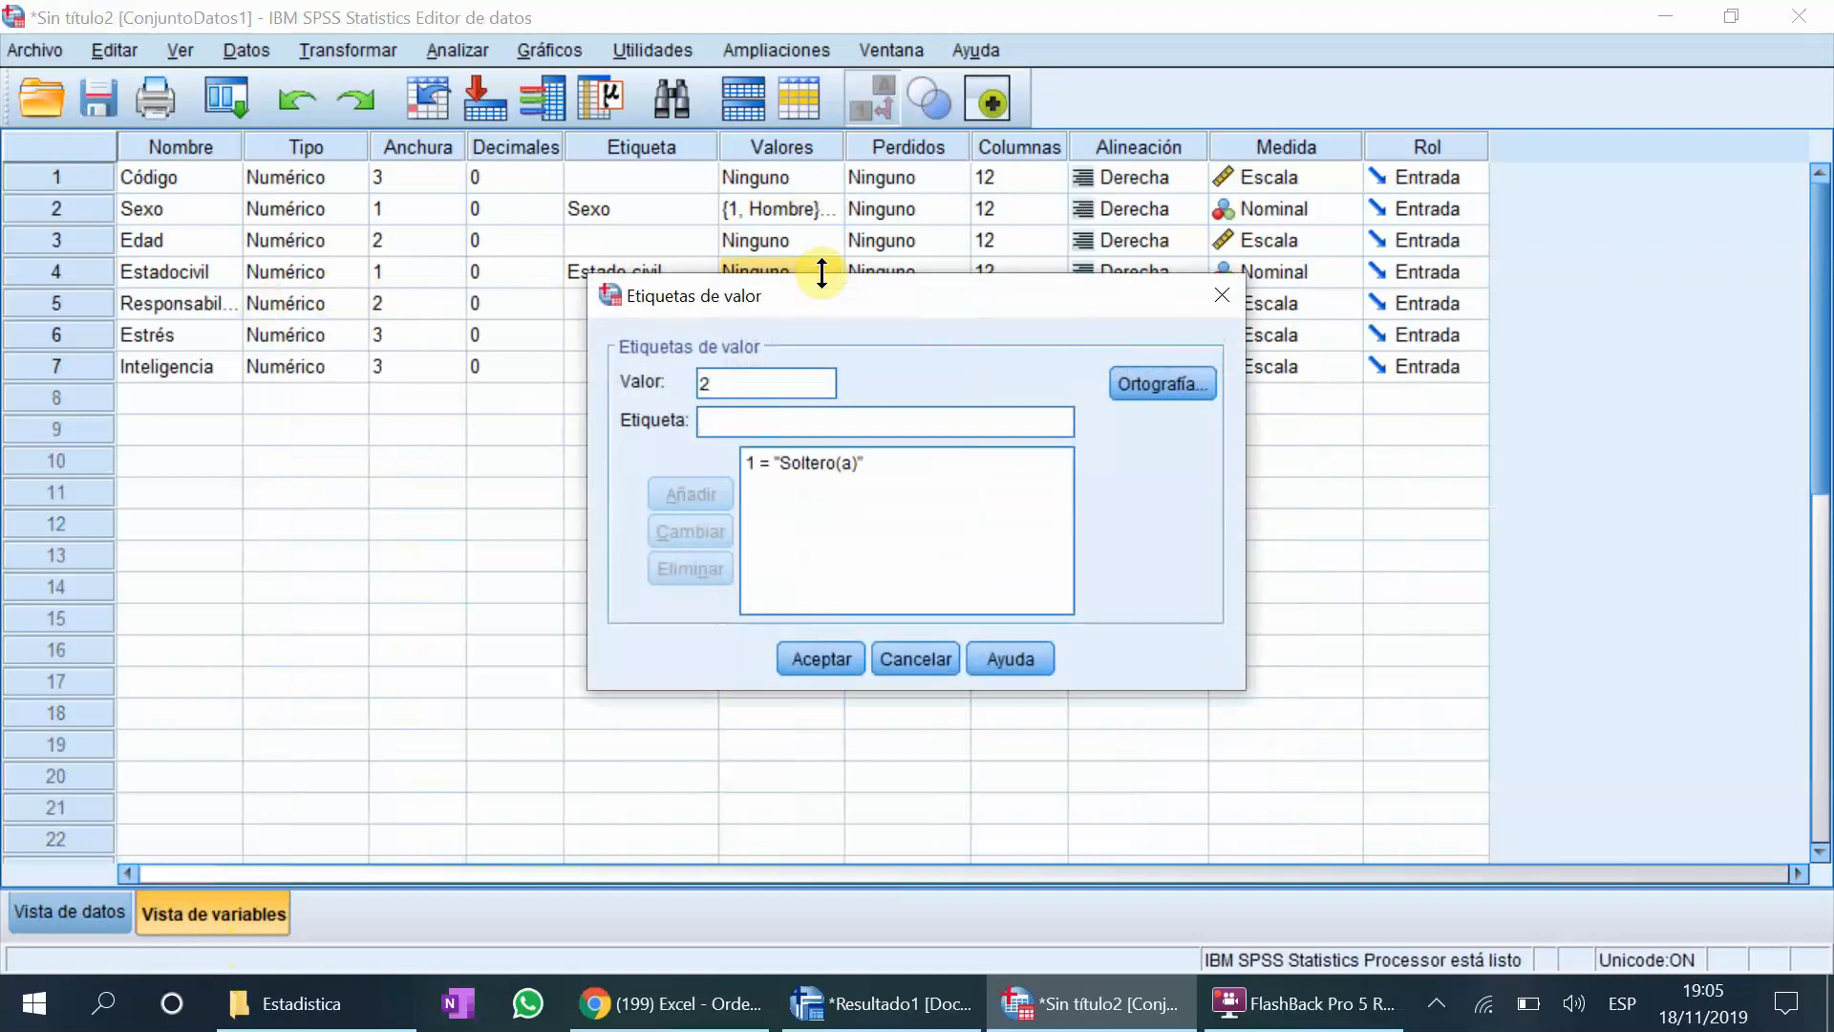
pyautogui.write('Casado(a')
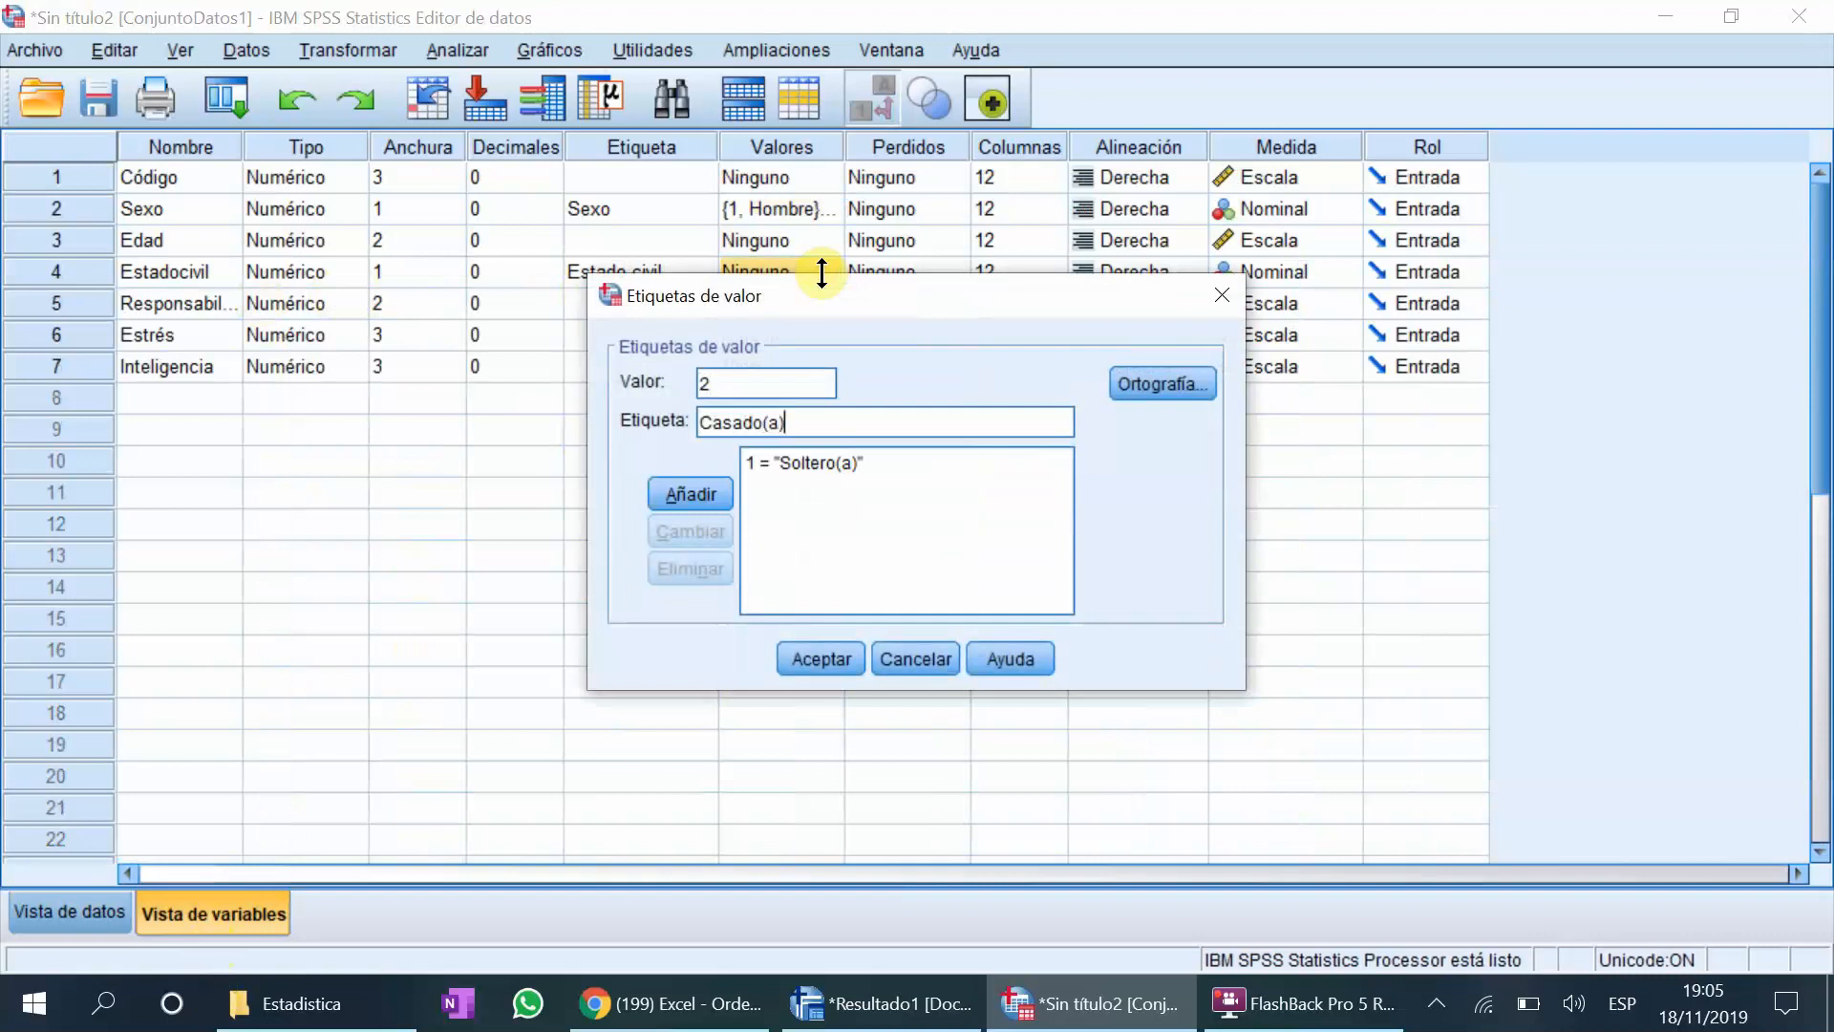
pyautogui.click(704, 496)
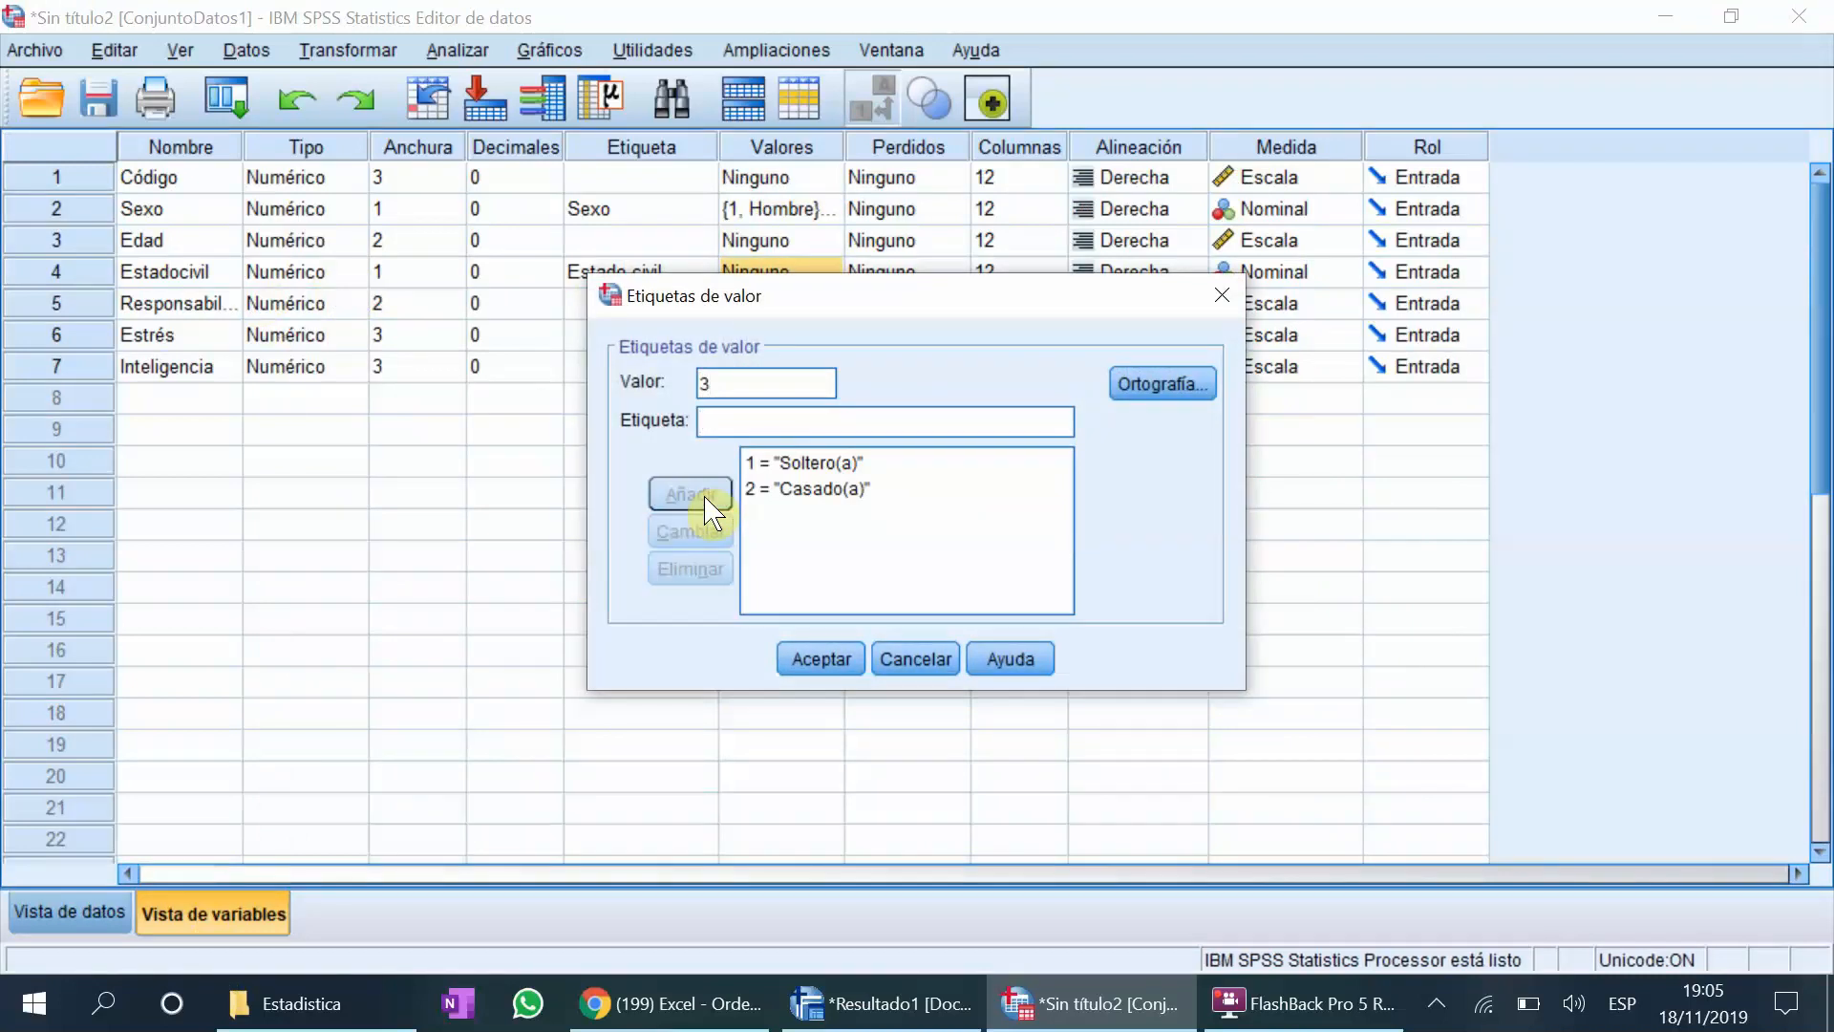
pyautogui.write('Divorciado(a')
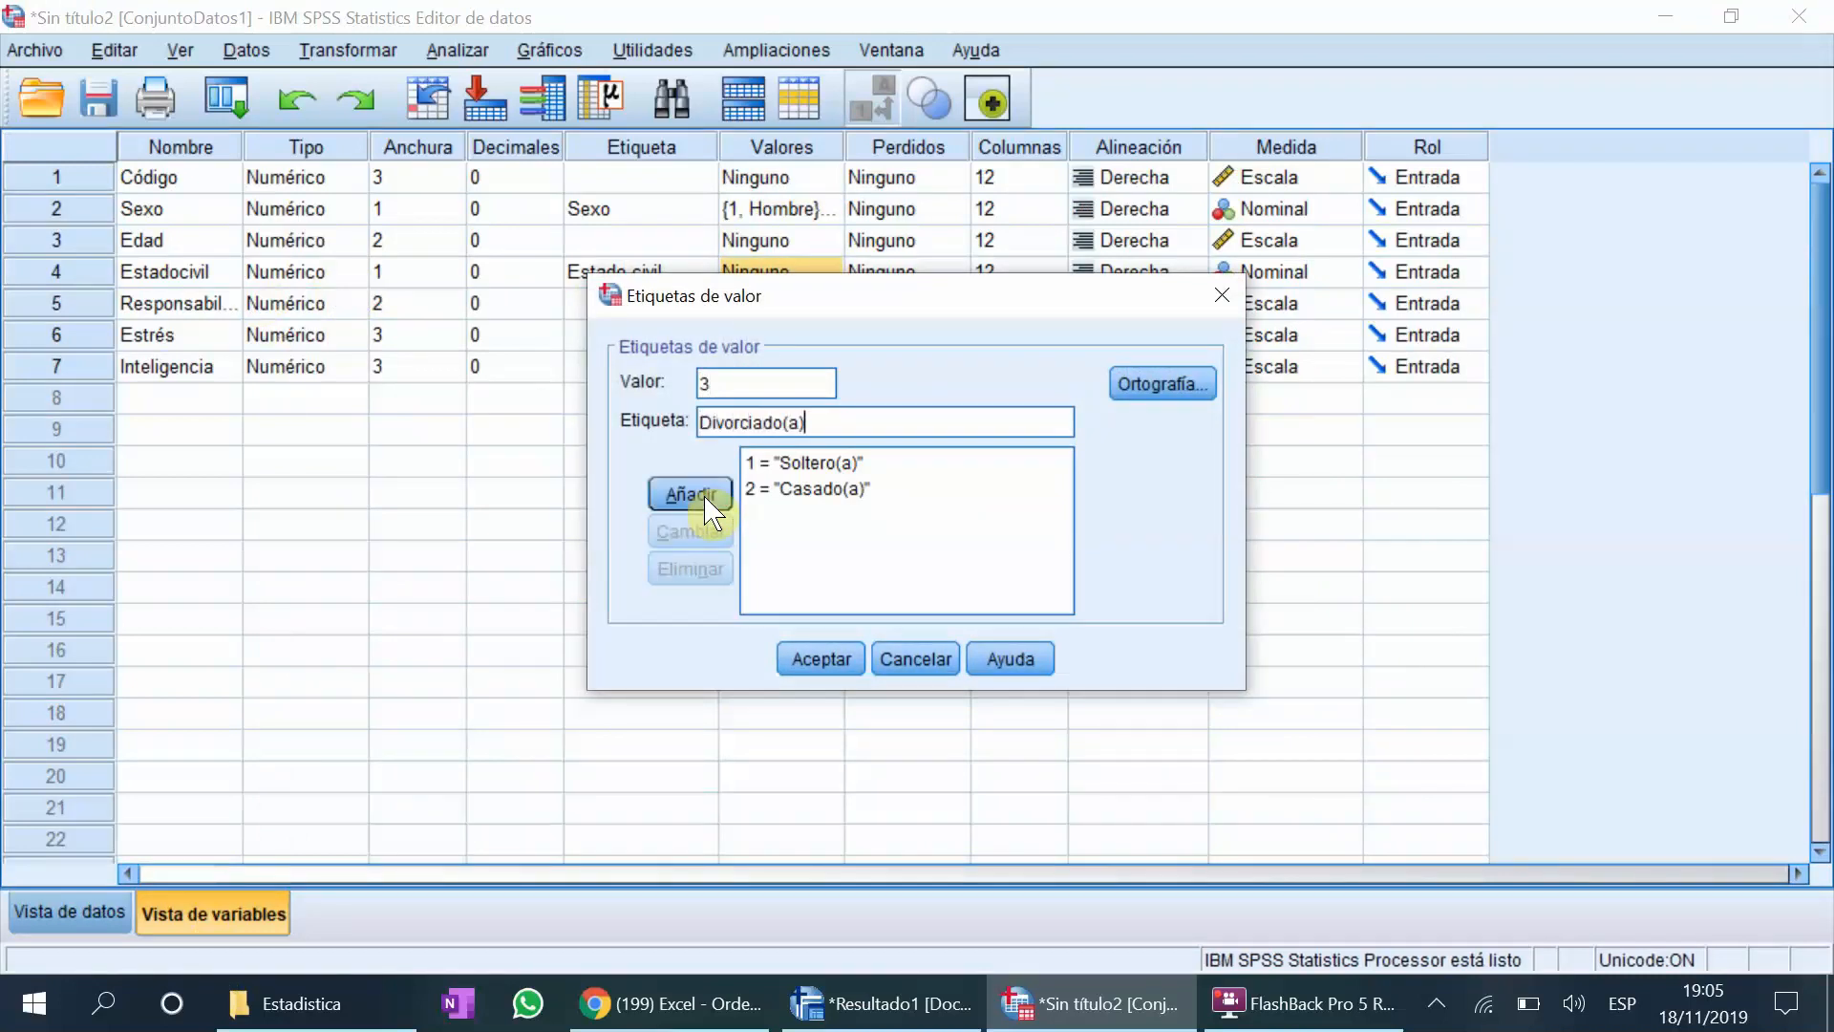
pyautogui.click(707, 507)
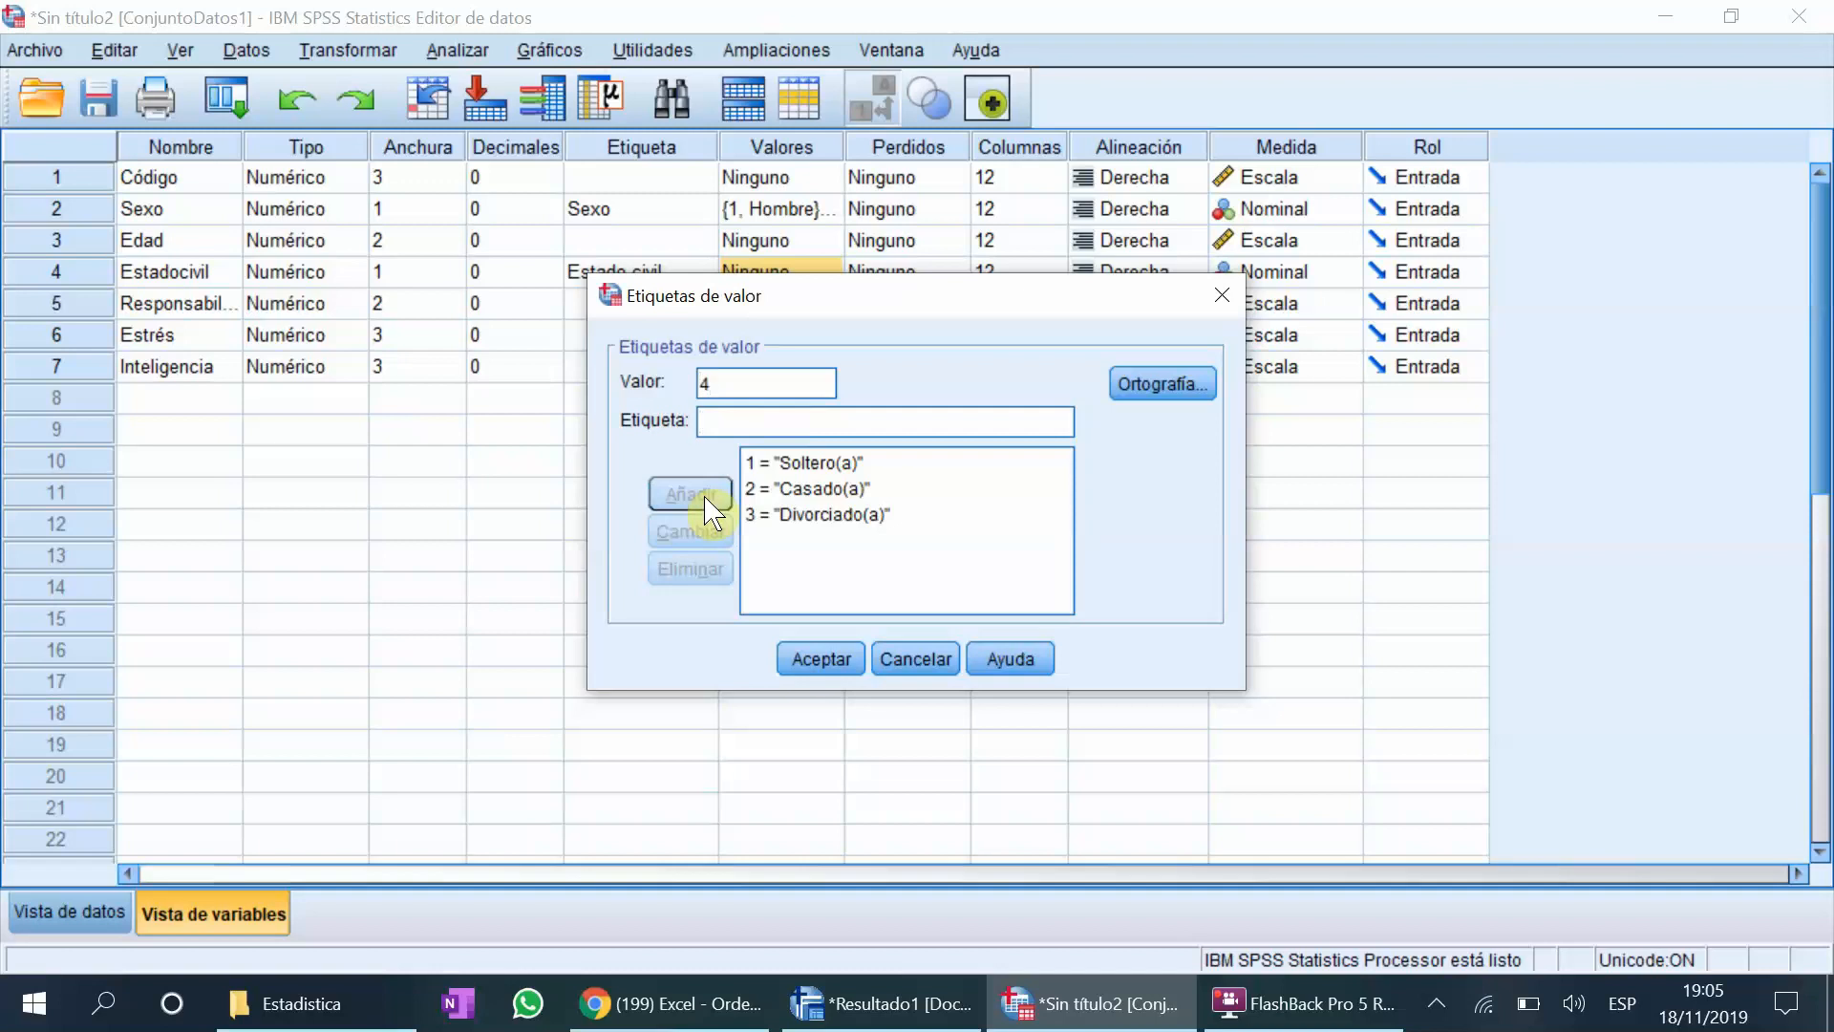
pyautogui.write('Viudo(a')
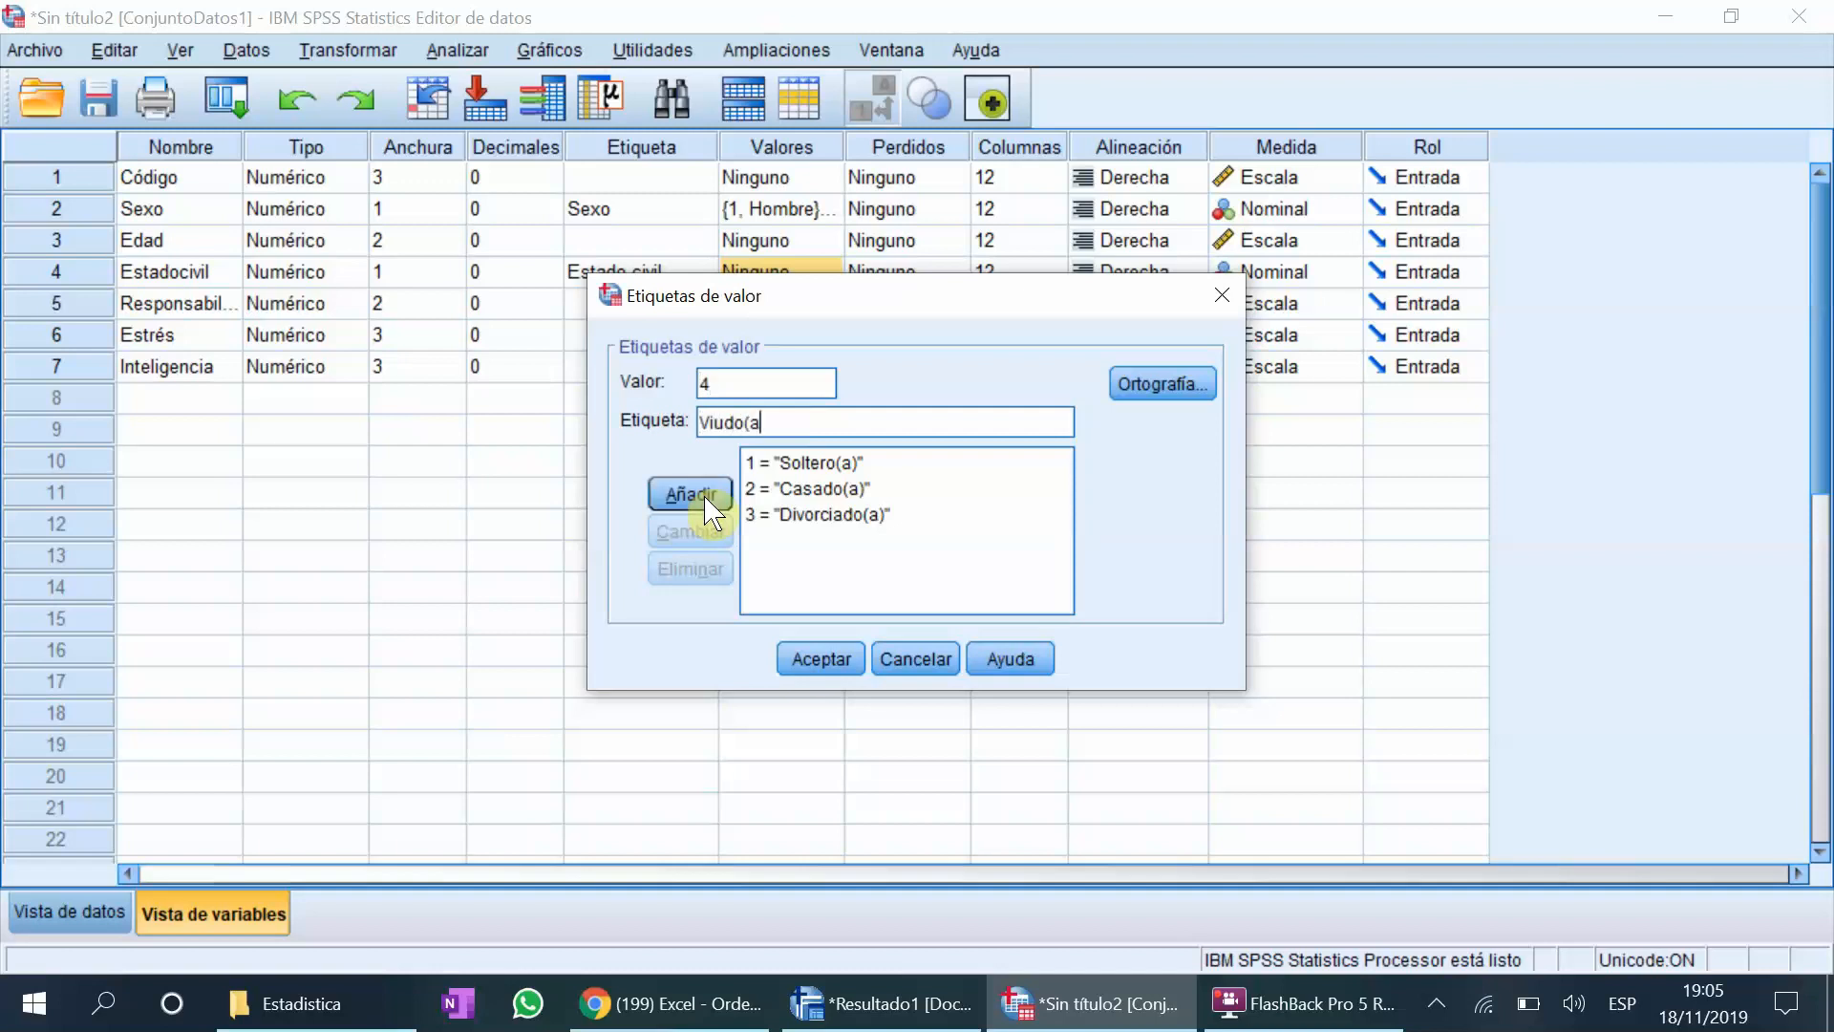
pyautogui.click(707, 506)
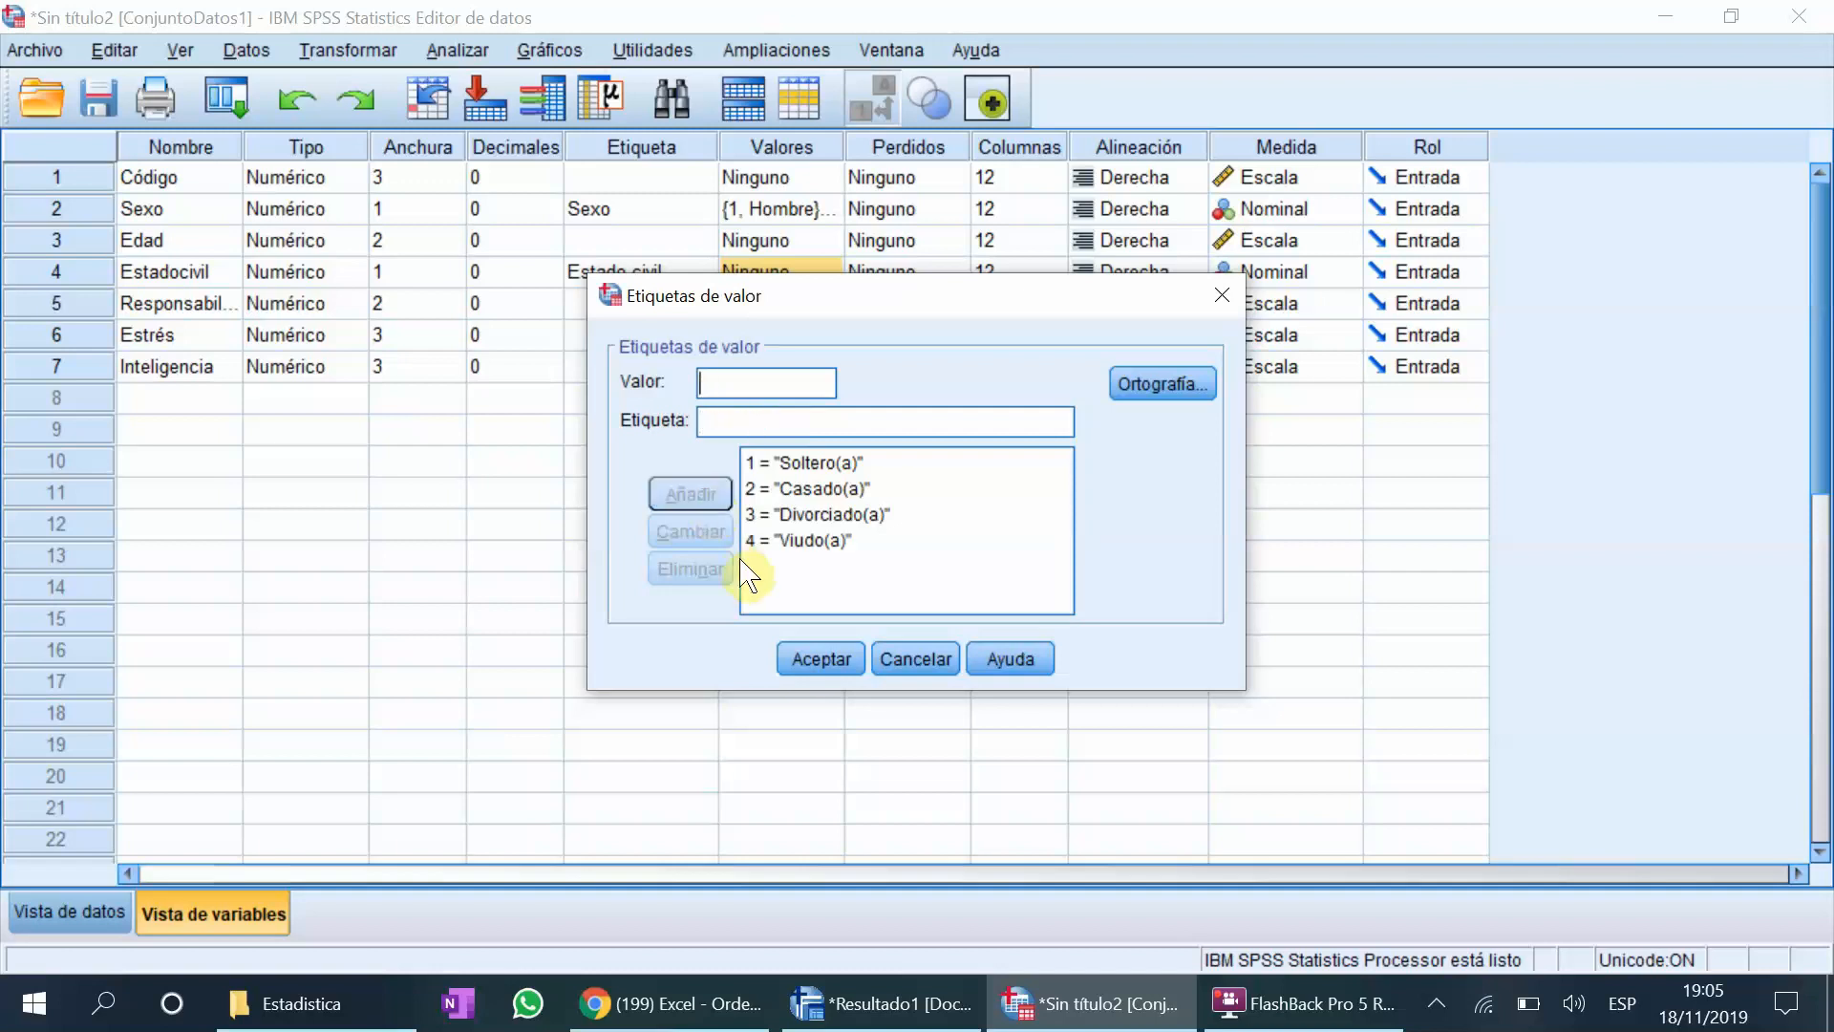
pyautogui.click(810, 658)
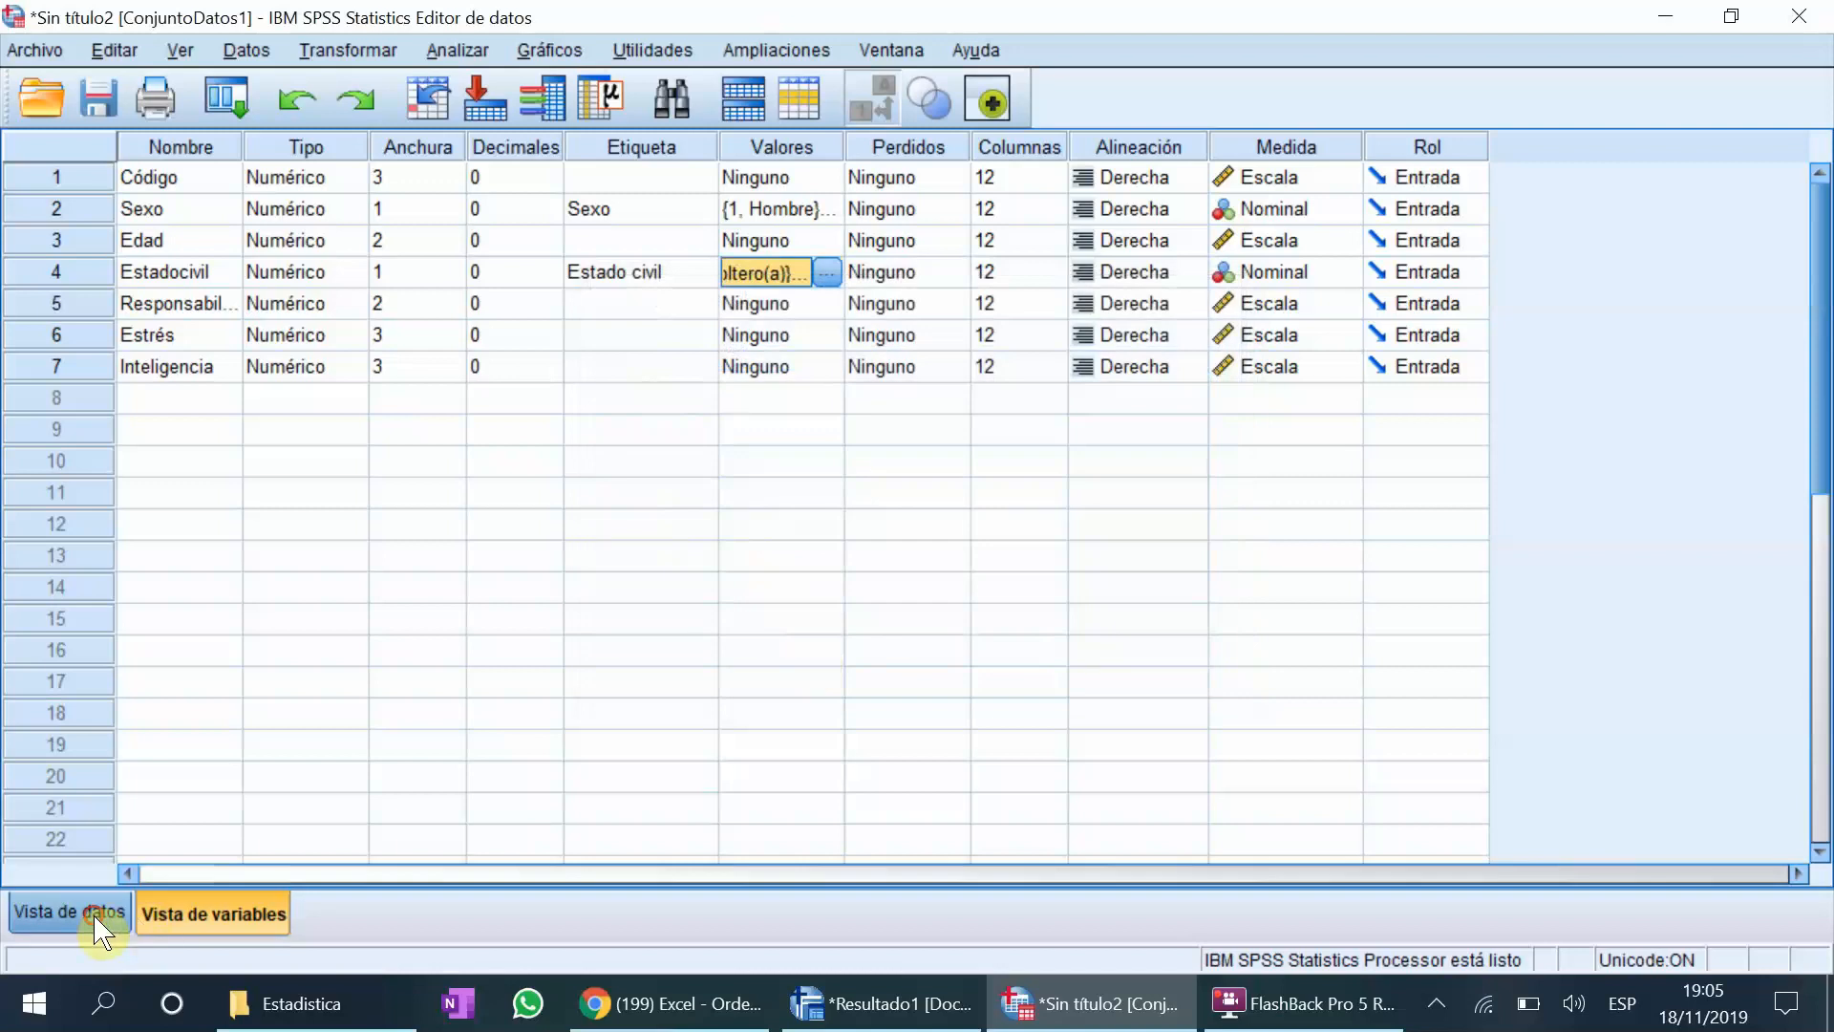
# Step: Examine the labelled Sexo and Estadocivil columns and the numeric Edad, Responsabilidad, Estrés and Inteligencia columns in the data view
pyautogui.click(93, 915)
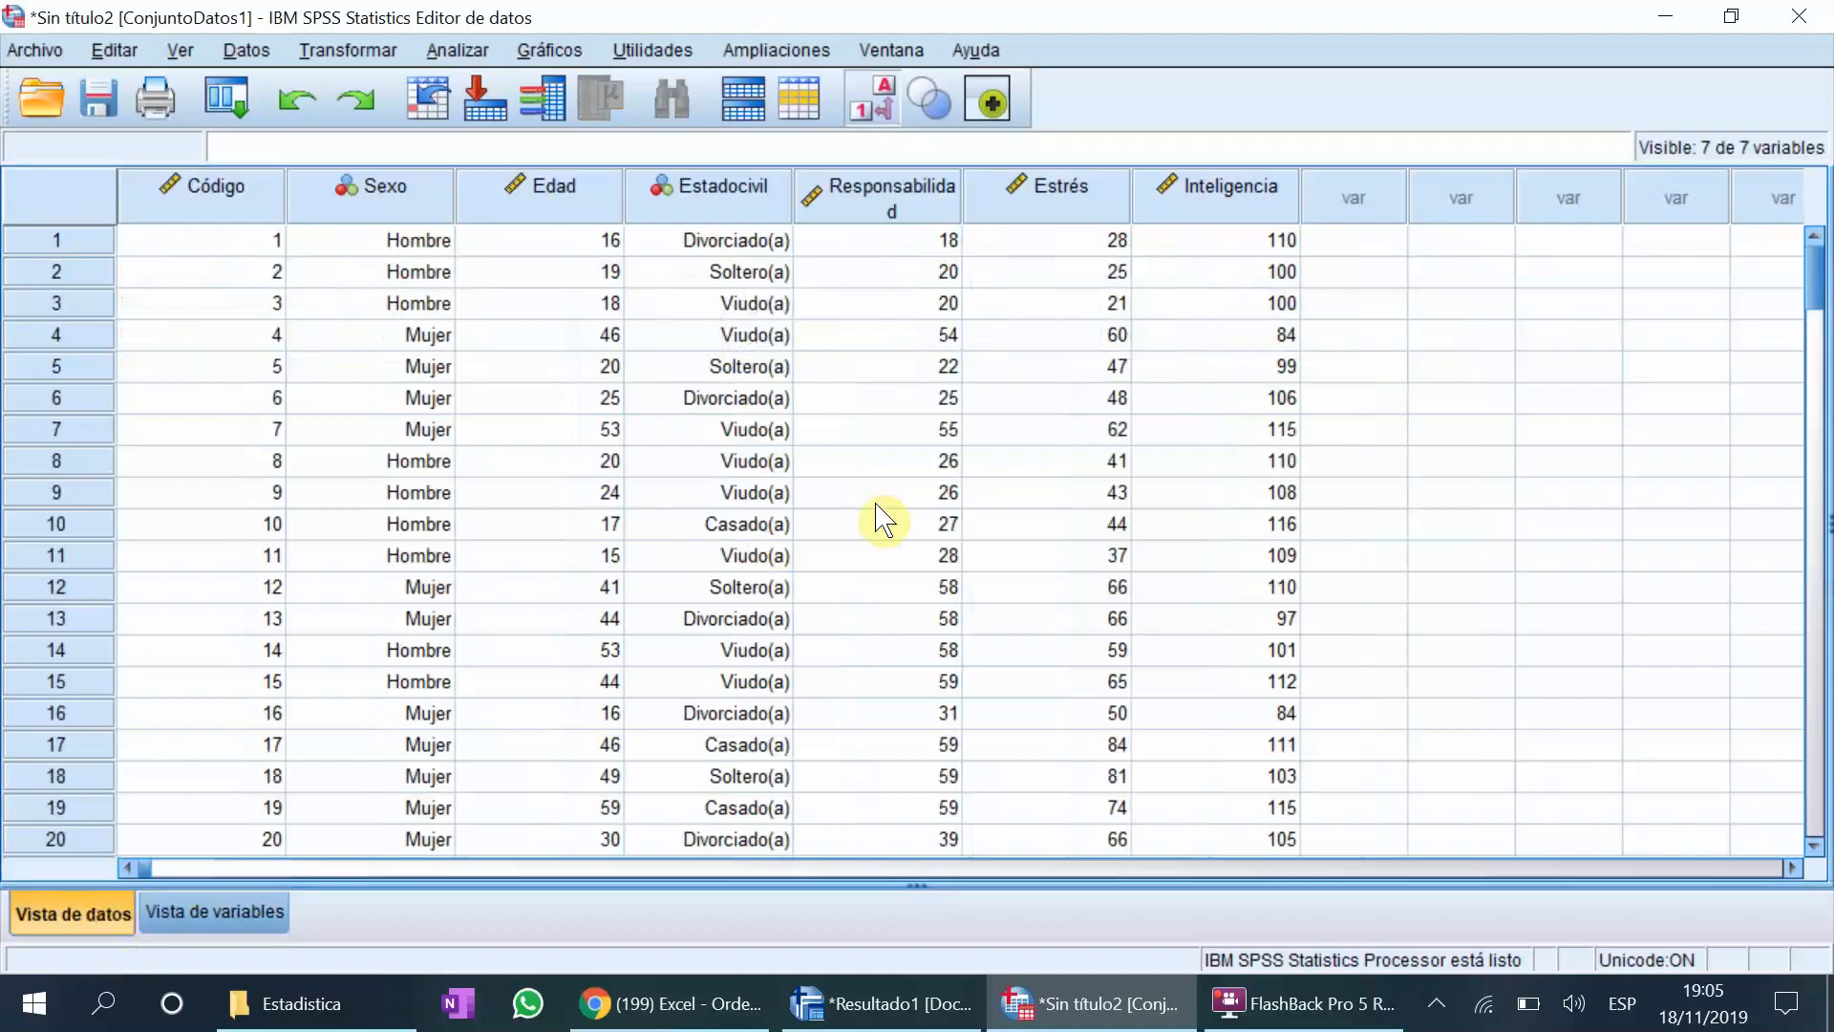
pyautogui.click(726, 196)
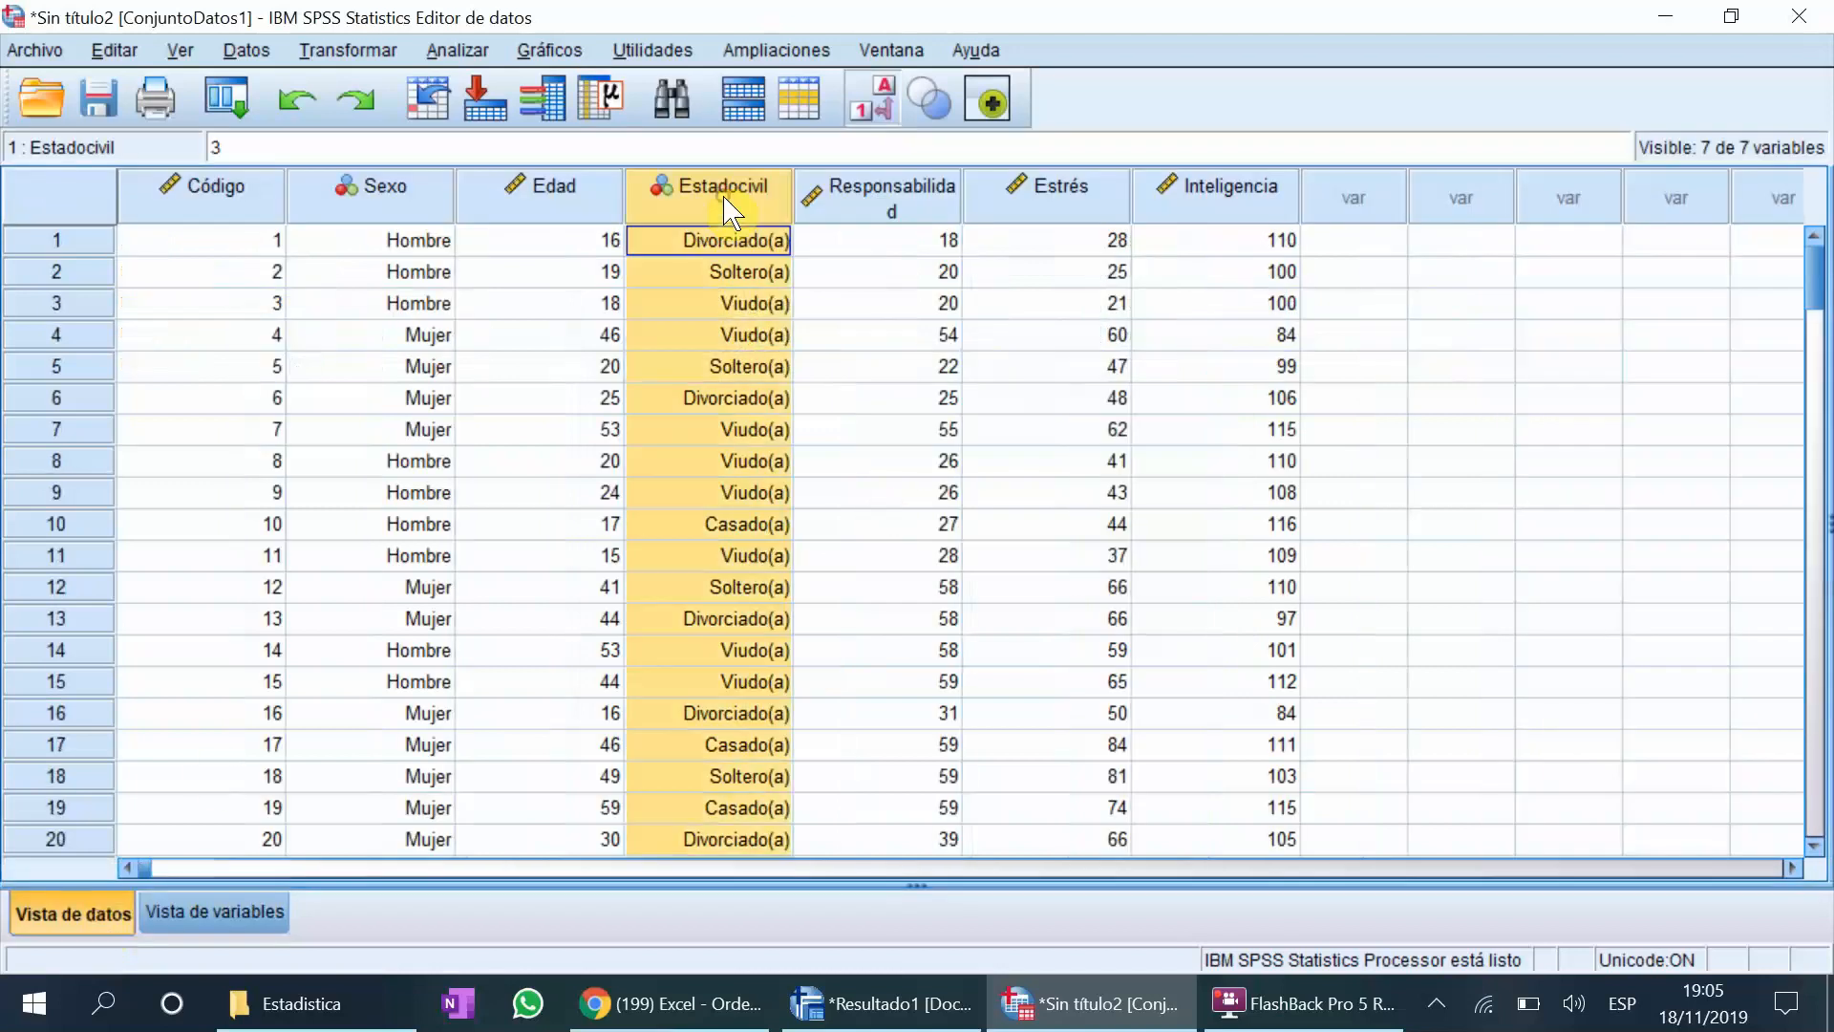
pyautogui.click(853, 199)
pyautogui.click(1049, 203)
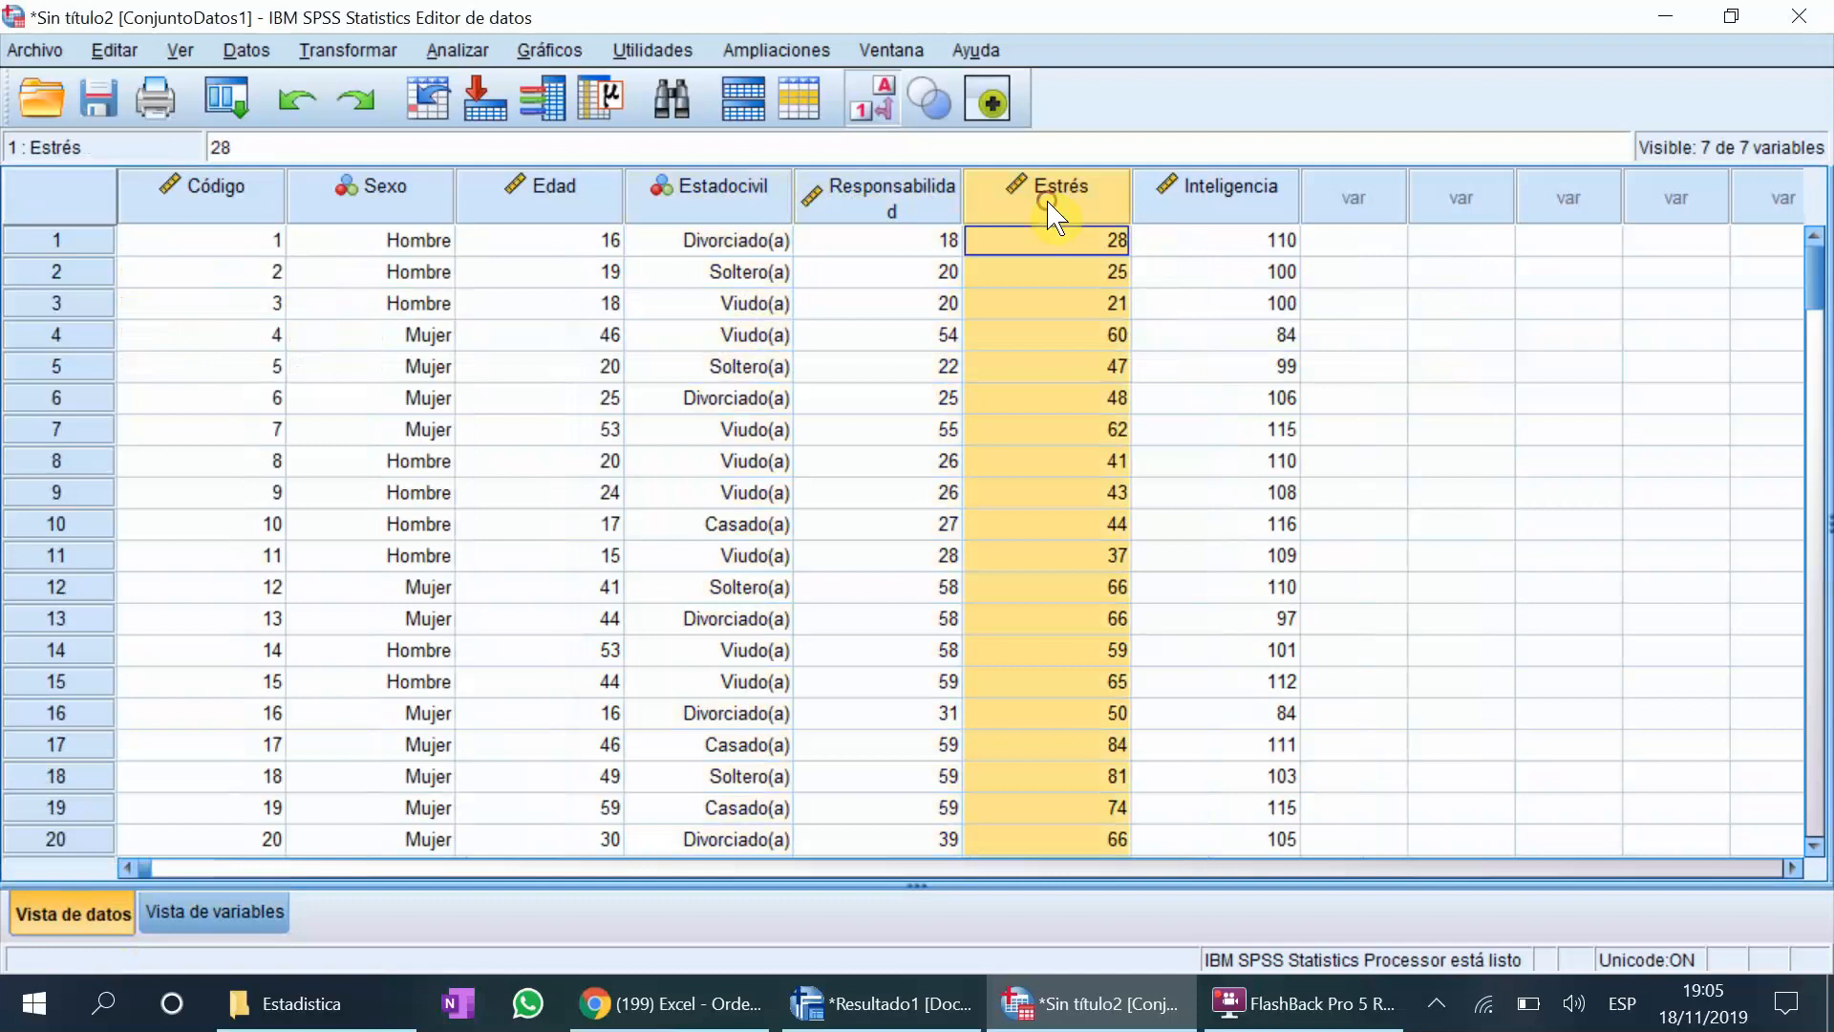
pyautogui.click(1229, 198)
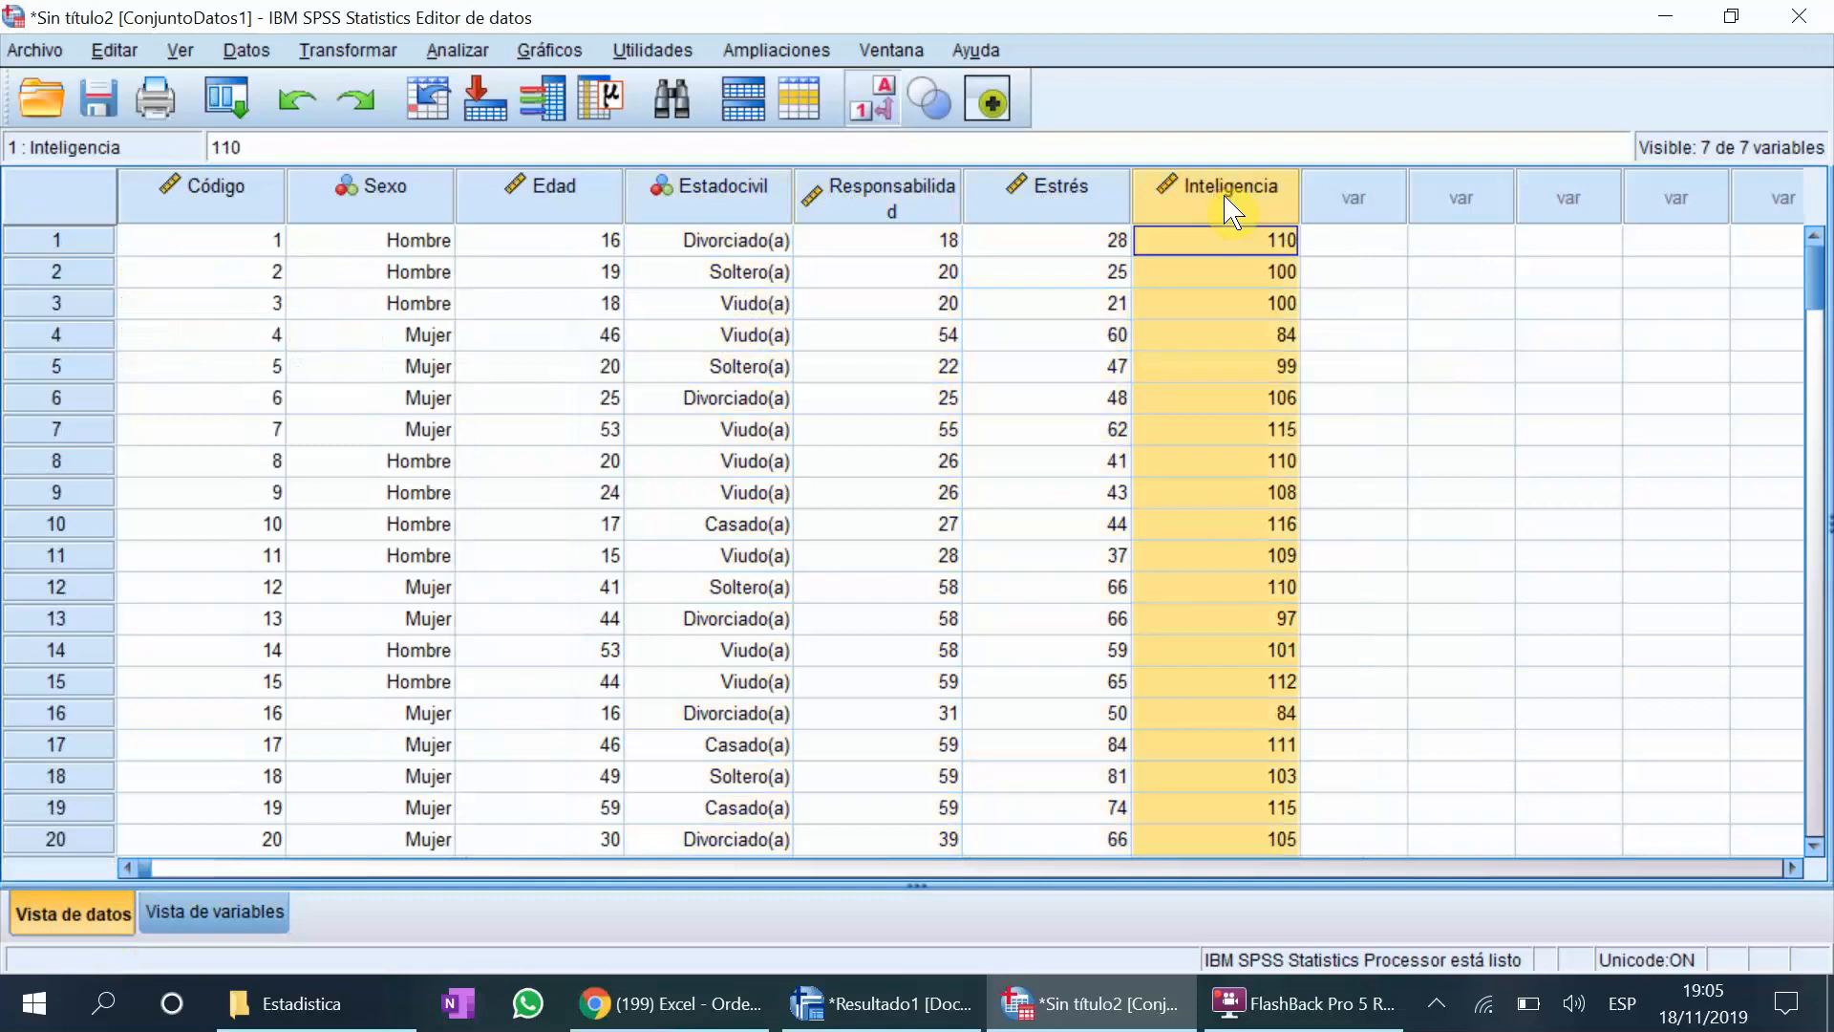
pyautogui.click(851, 201)
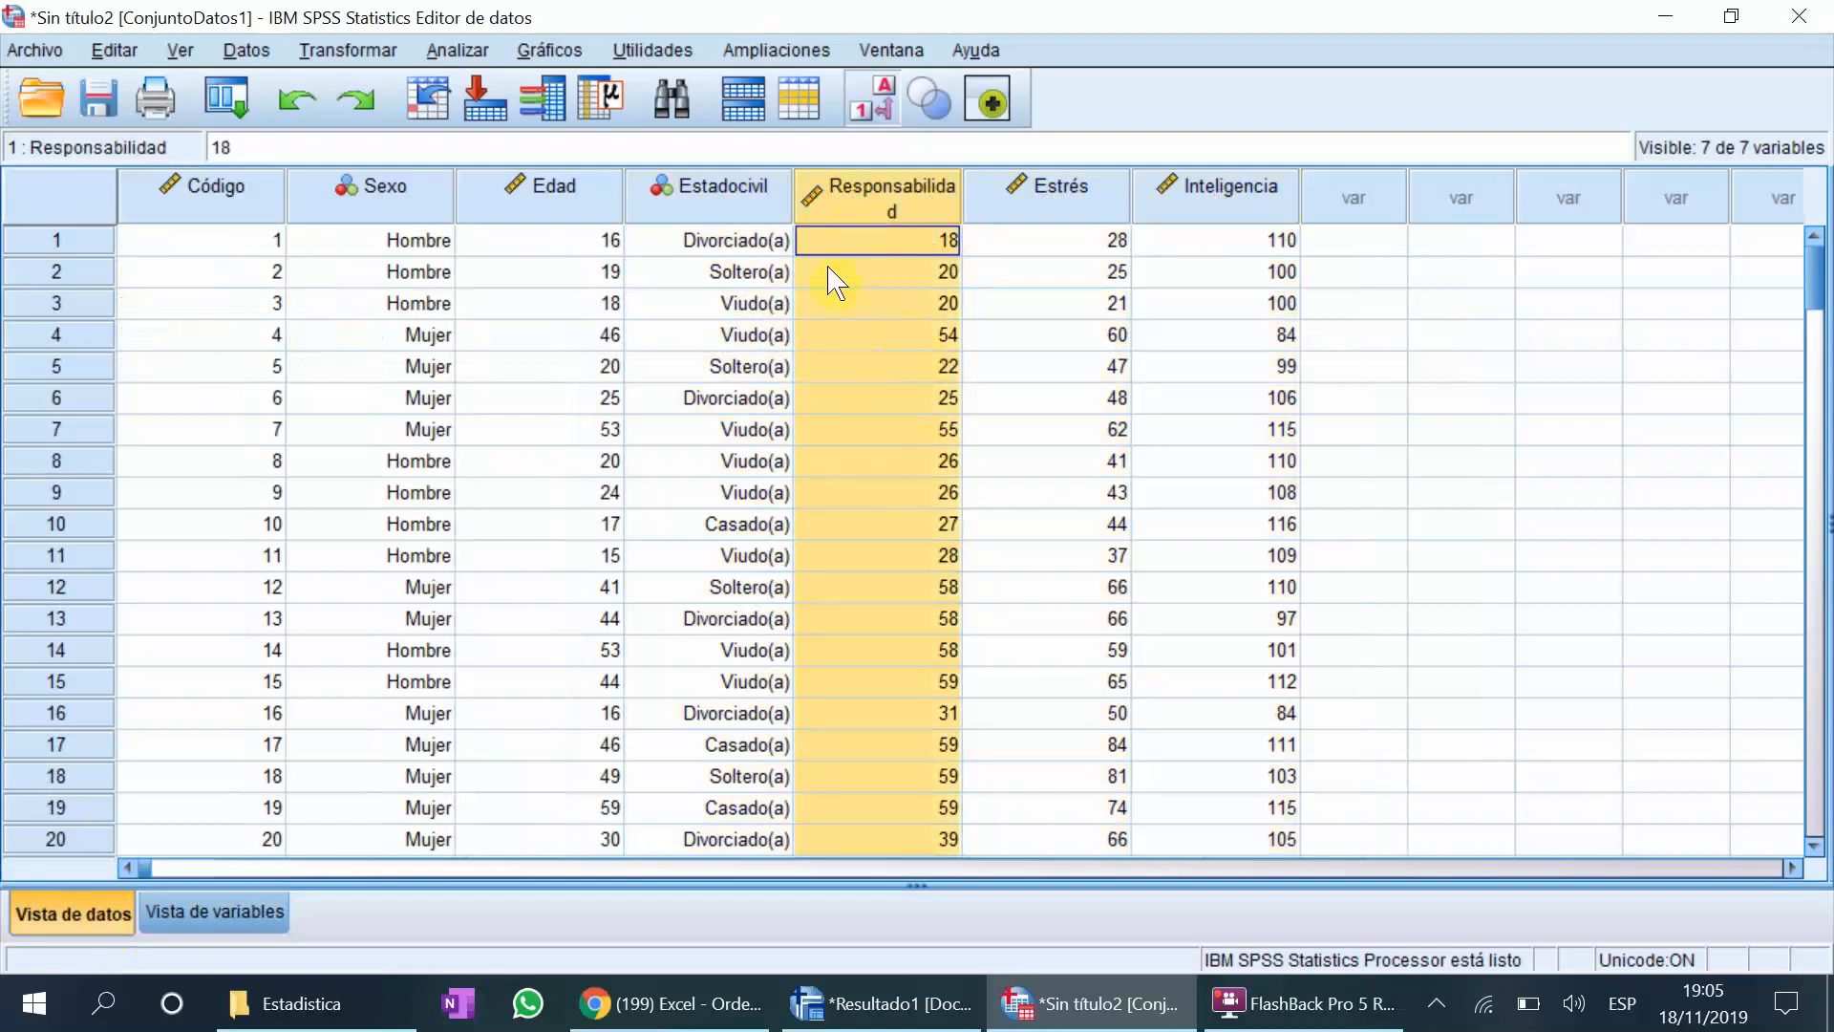
pyautogui.click(702, 206)
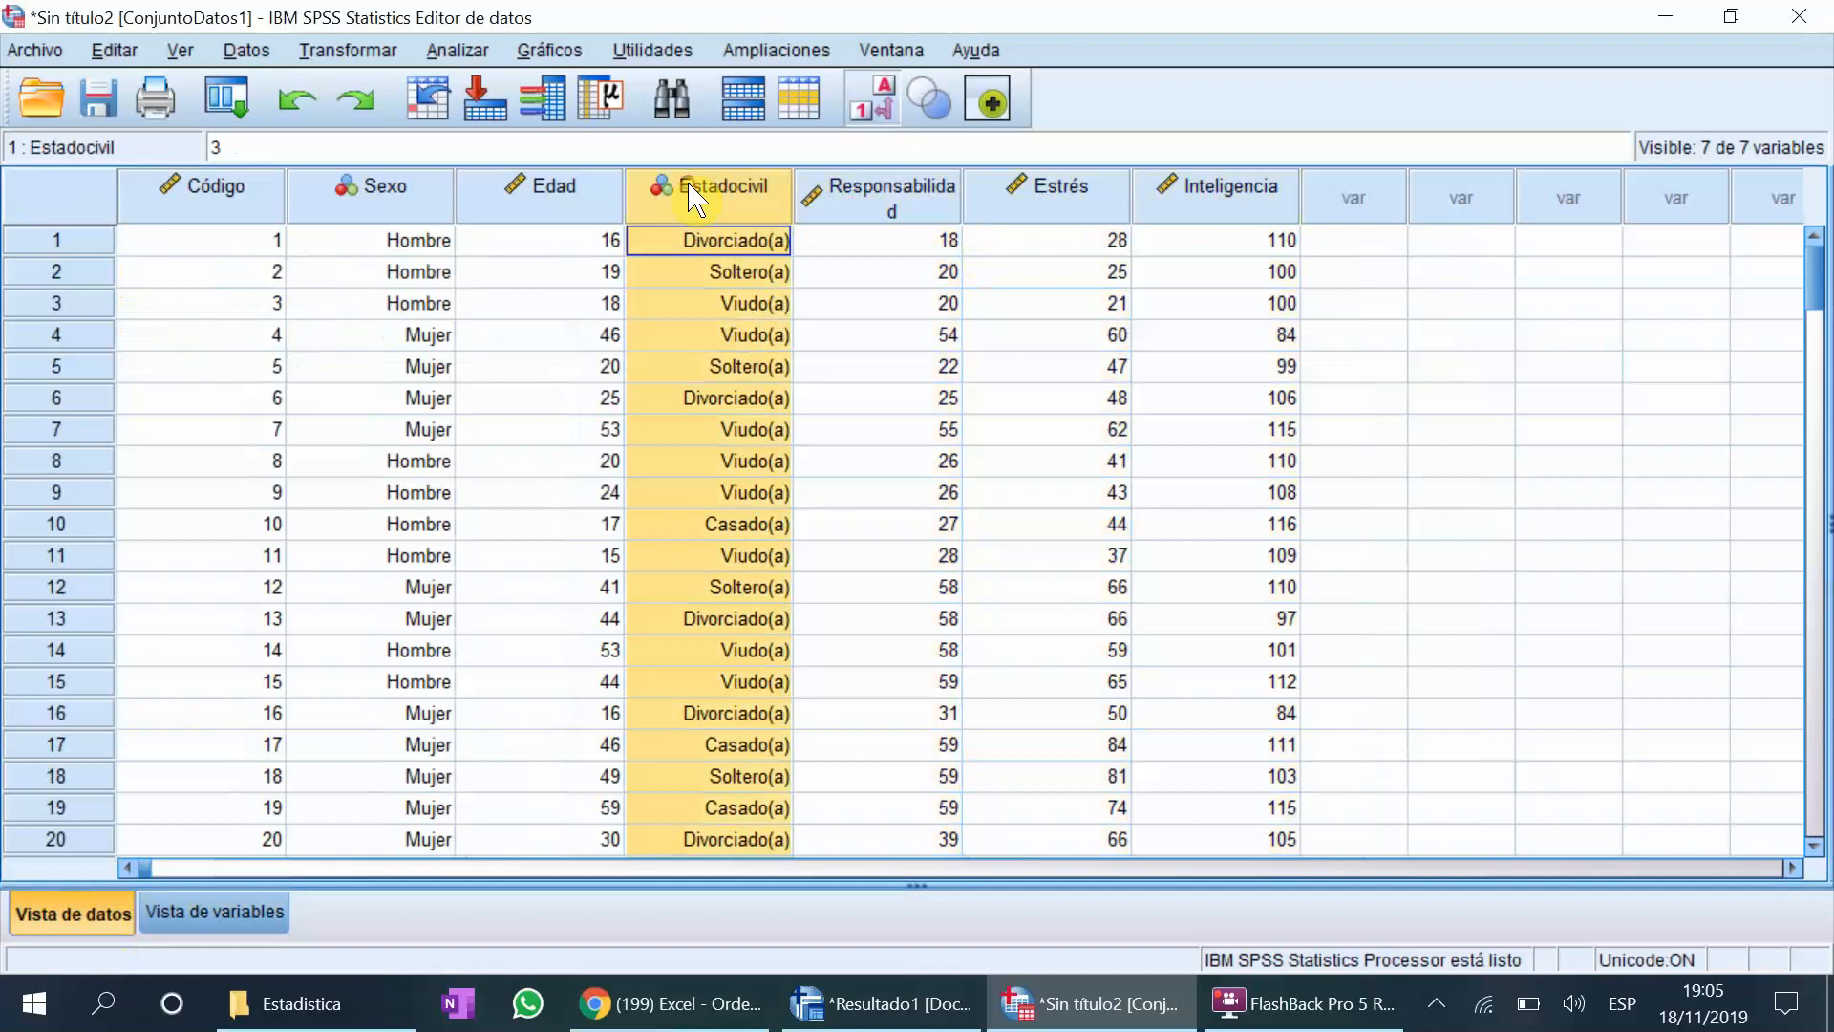
pyautogui.click(401, 200)
pyautogui.click(695, 206)
pyautogui.click(410, 215)
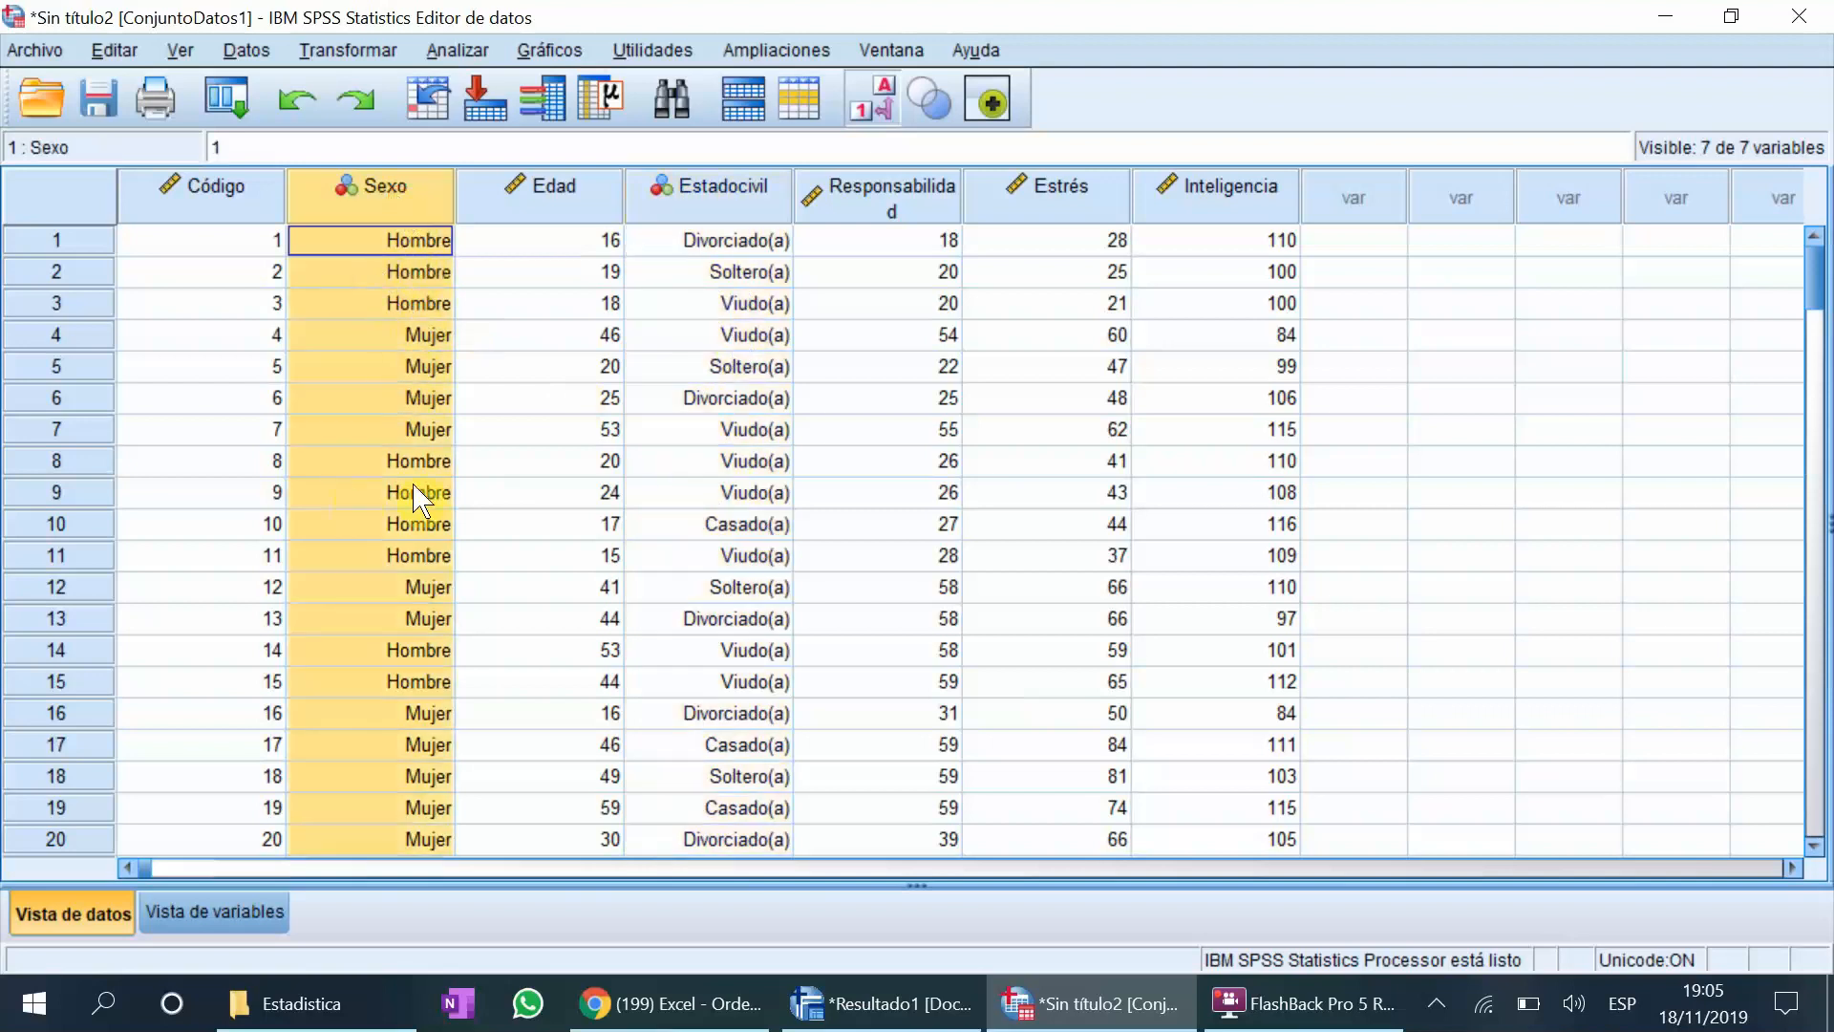
pyautogui.click(669, 206)
pyautogui.click(386, 218)
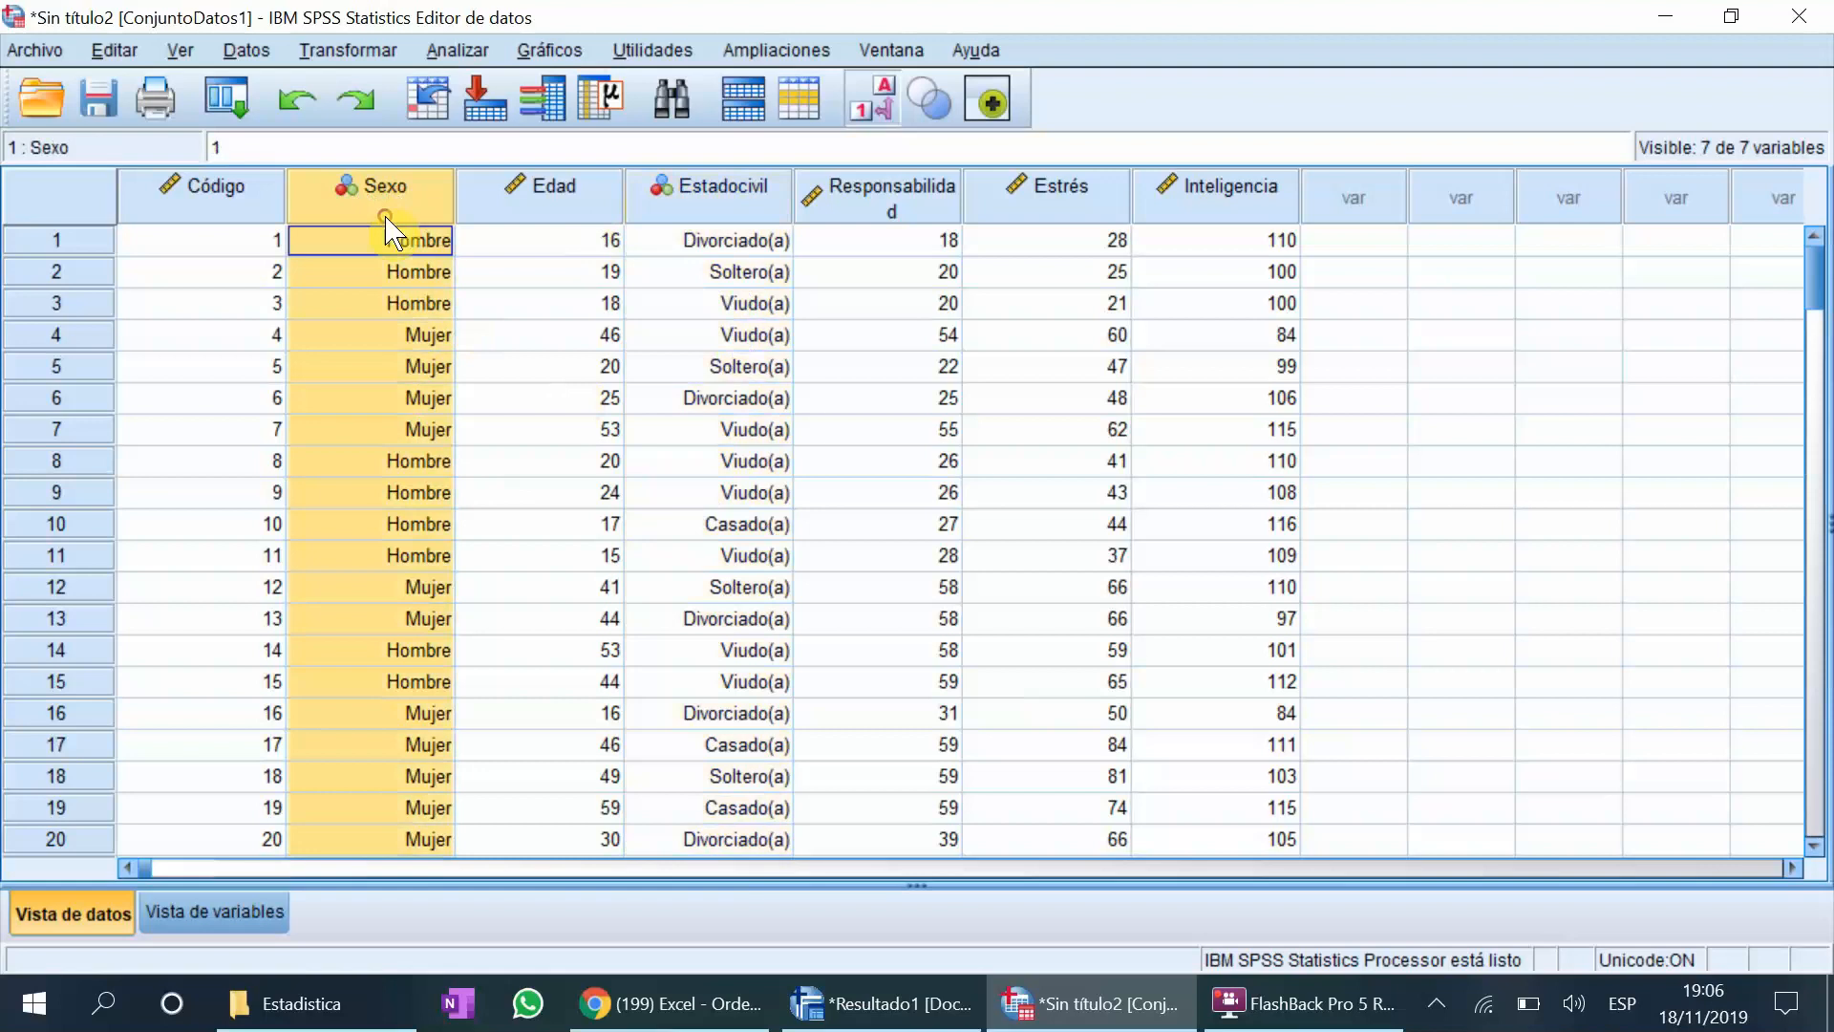
pyautogui.click(675, 201)
pyautogui.click(578, 202)
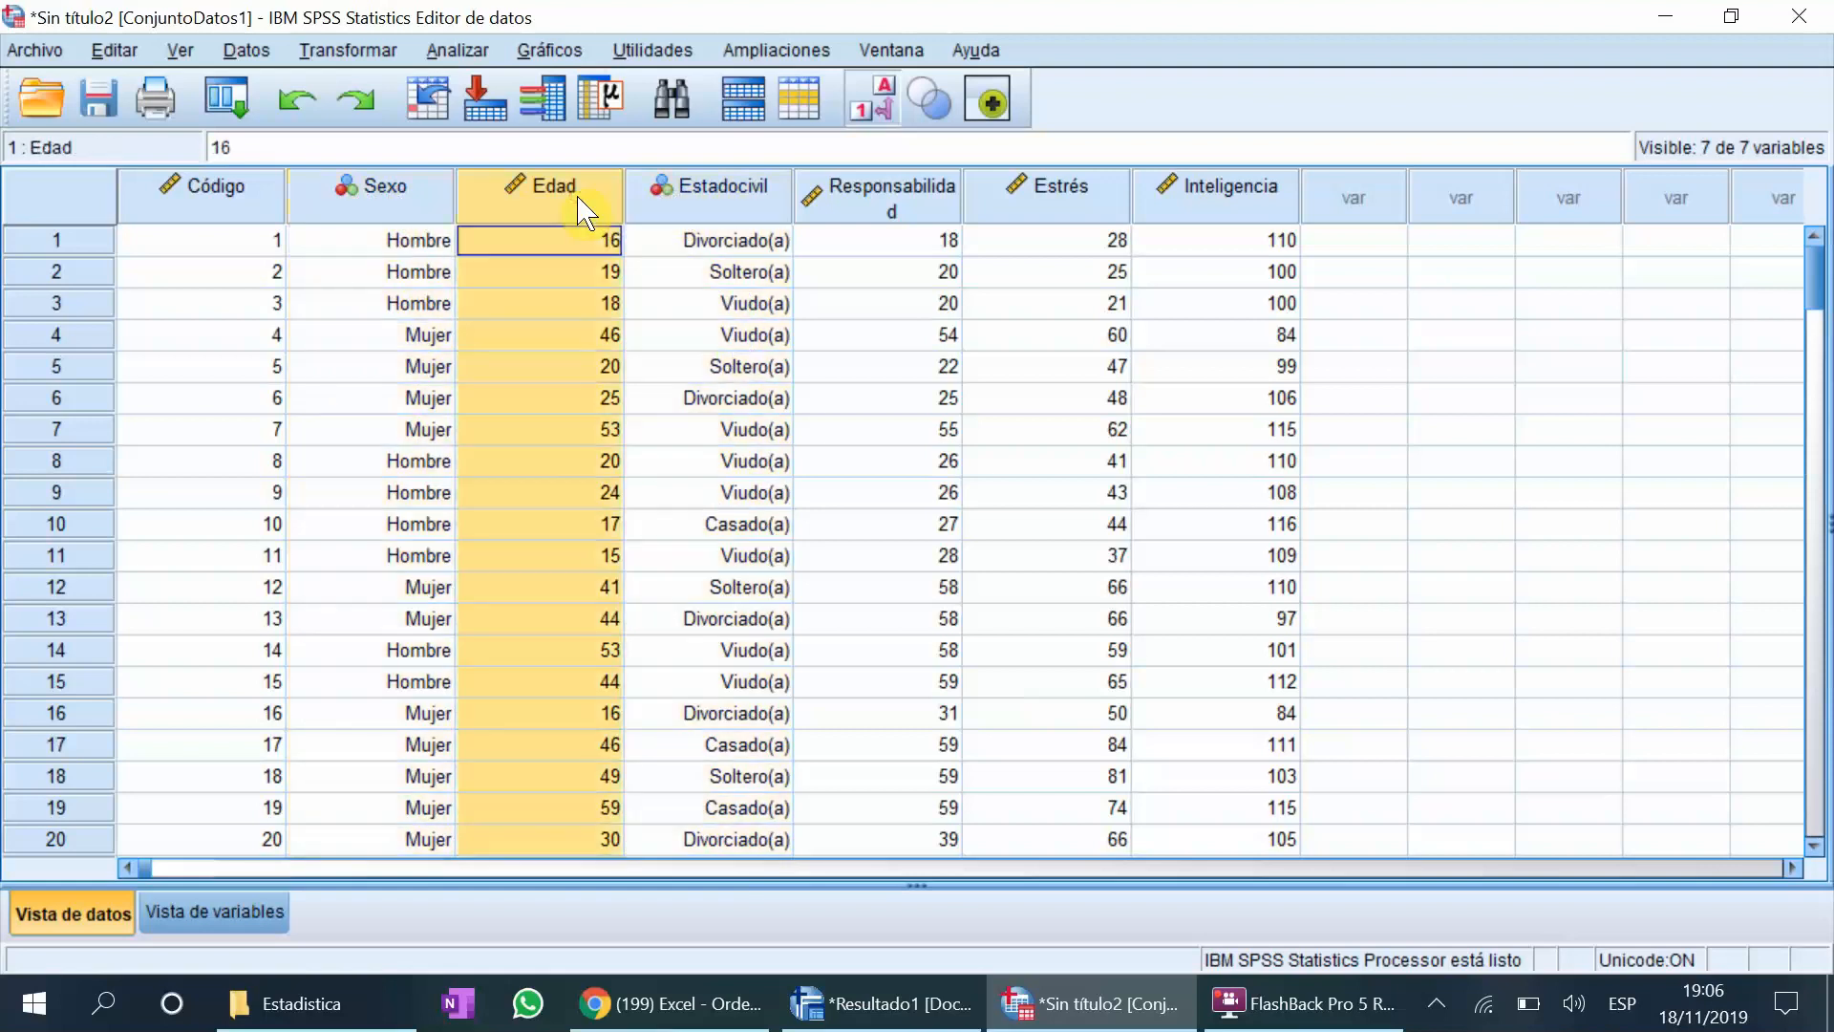
# Step: Examine the Responsabilidad, Estrés and Inteligencia columns one after another in the data view
pyautogui.click(908, 205)
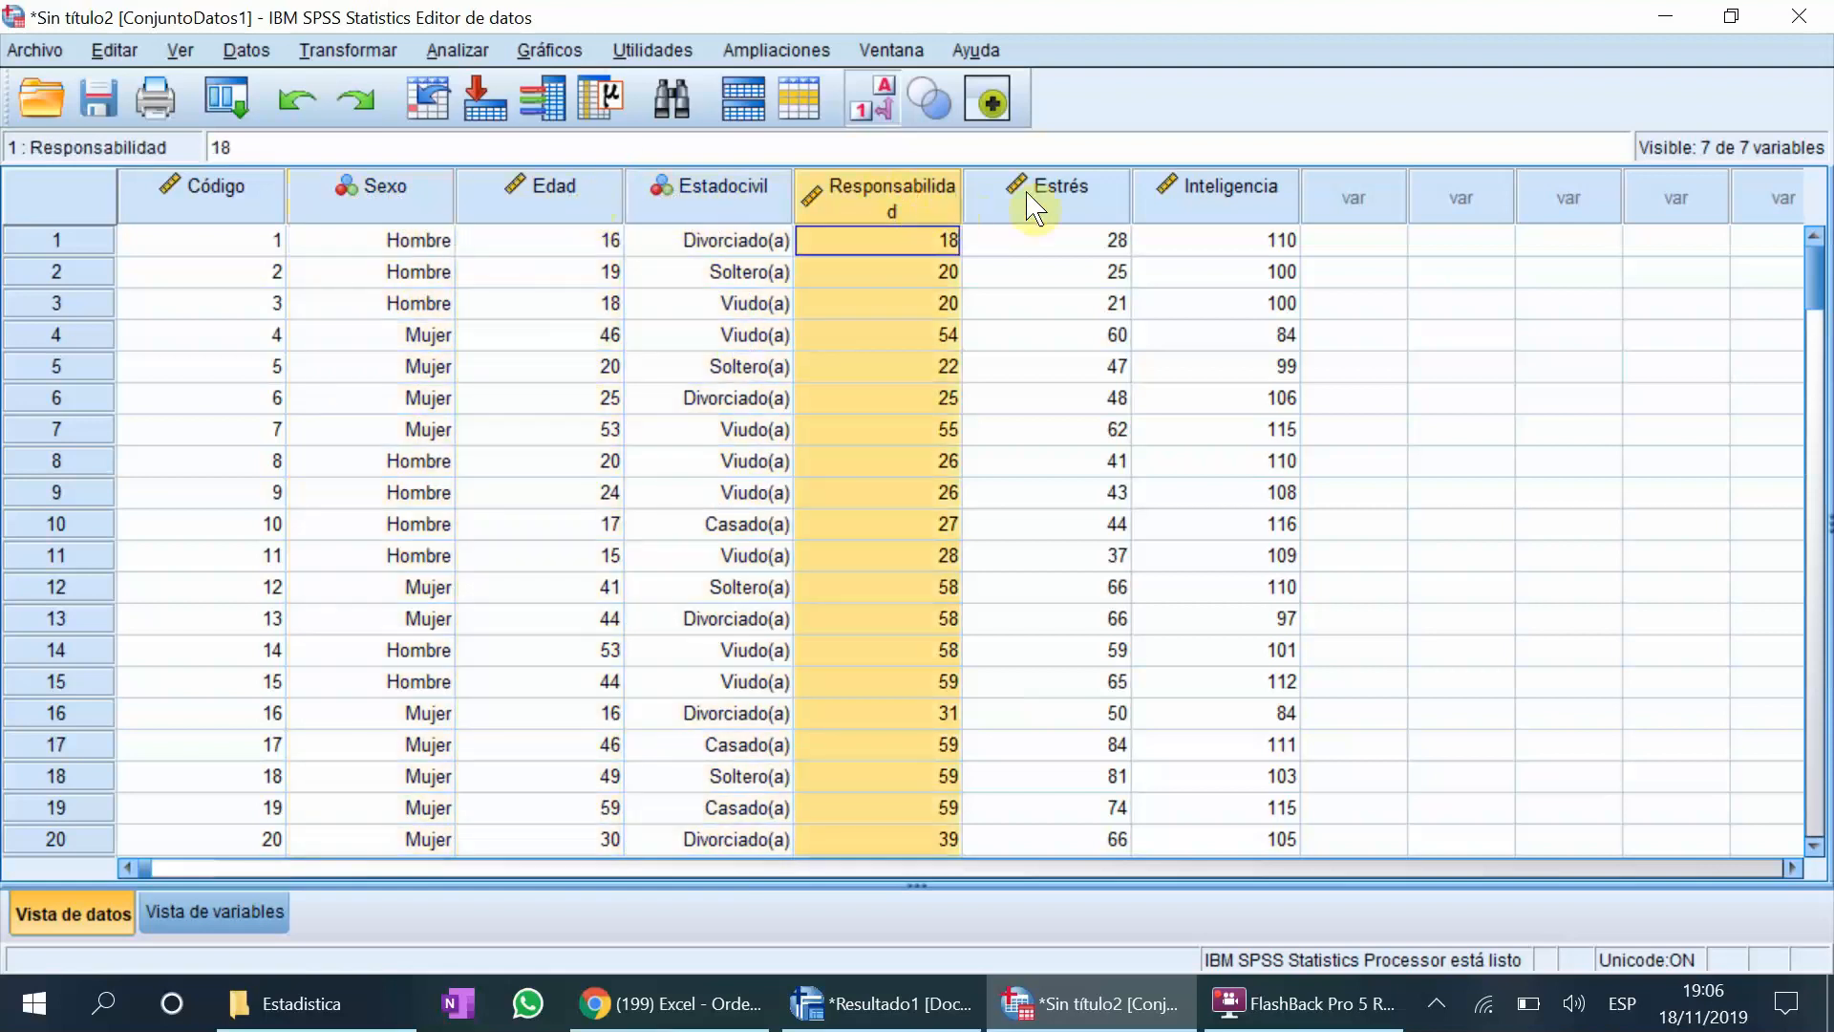
pyautogui.click(1079, 196)
pyautogui.click(1206, 196)
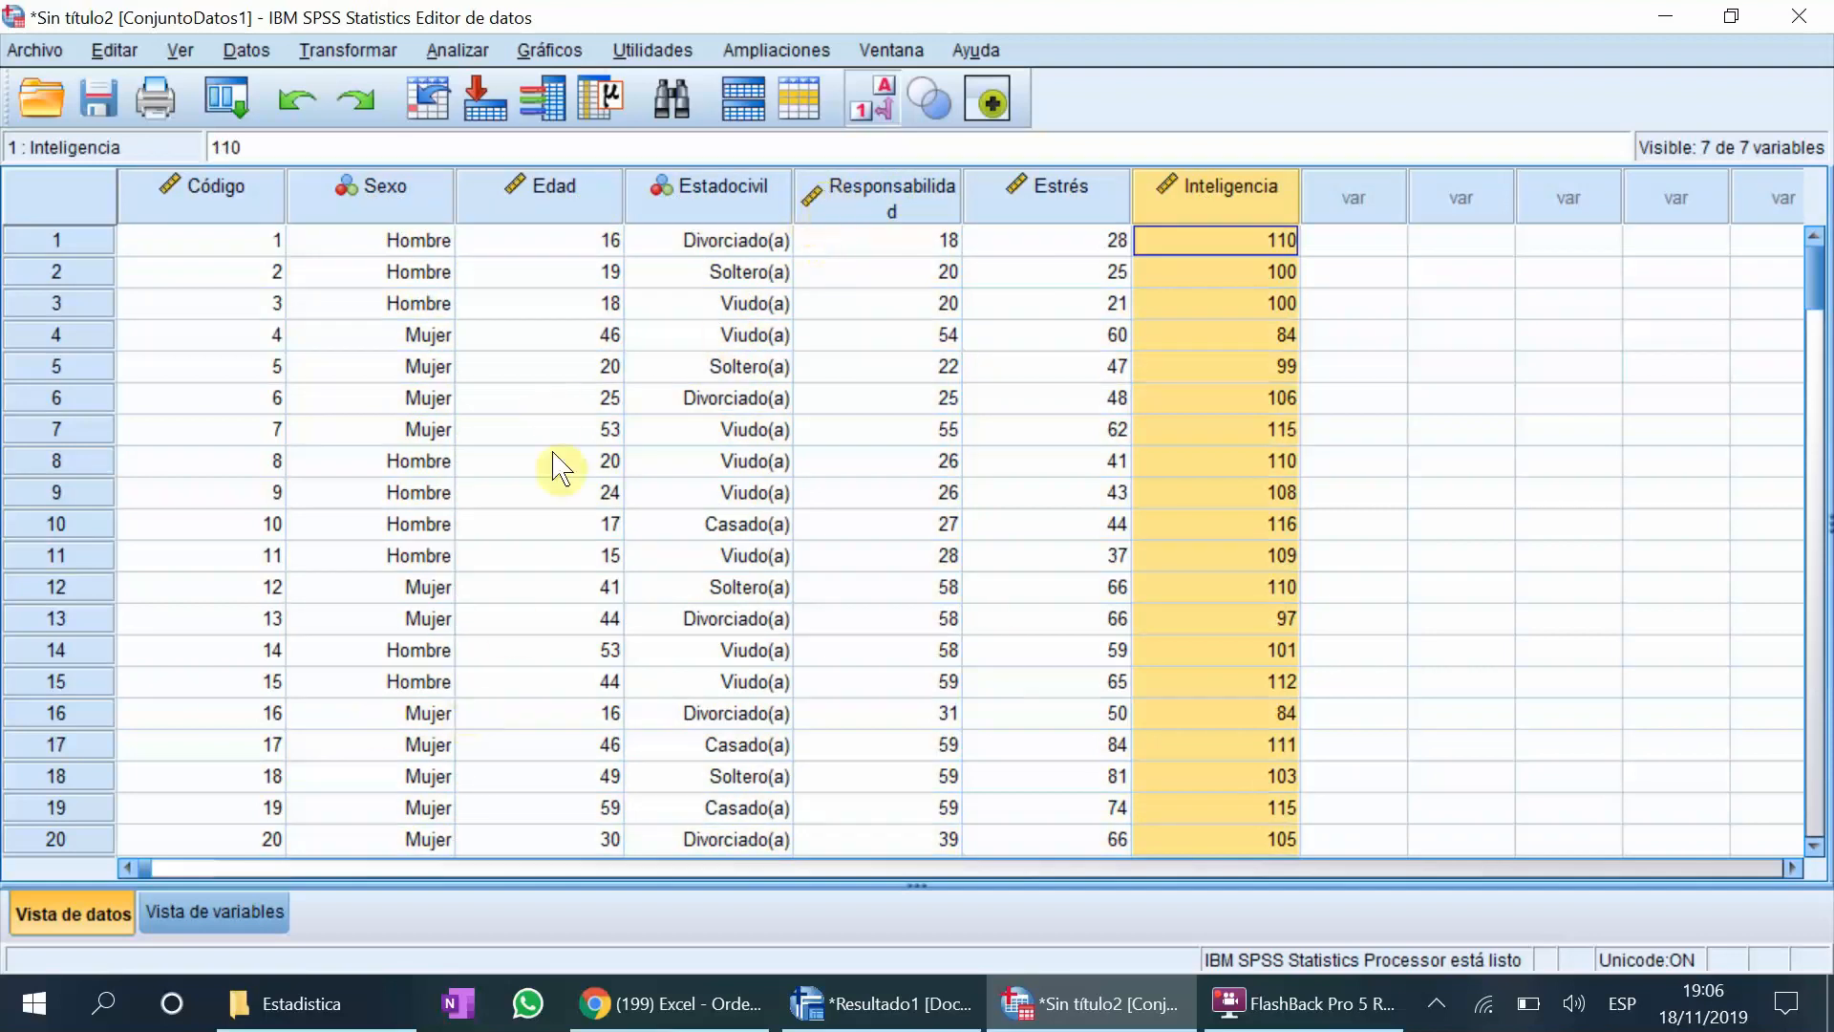
# Step: In the variable view, change the measurement level of Sexo to Ordinal and set it back to Nominal
pyautogui.click(218, 920)
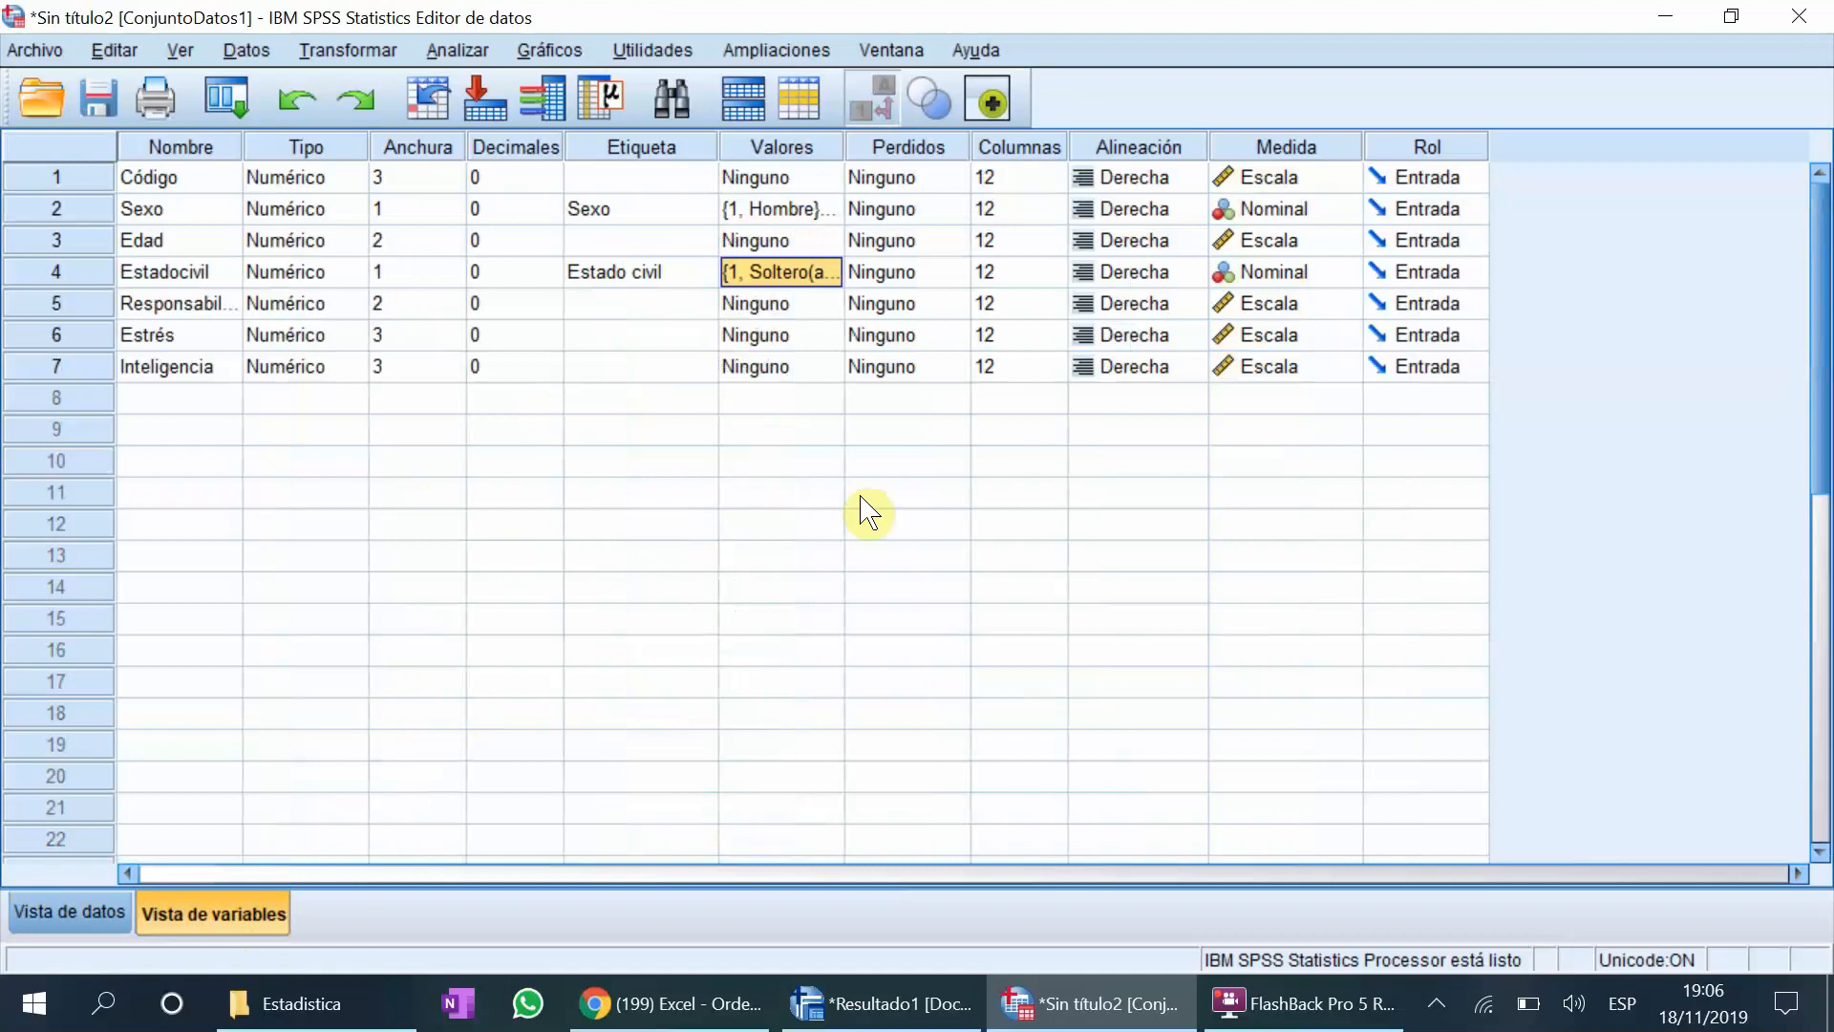
pyautogui.click(1350, 212)
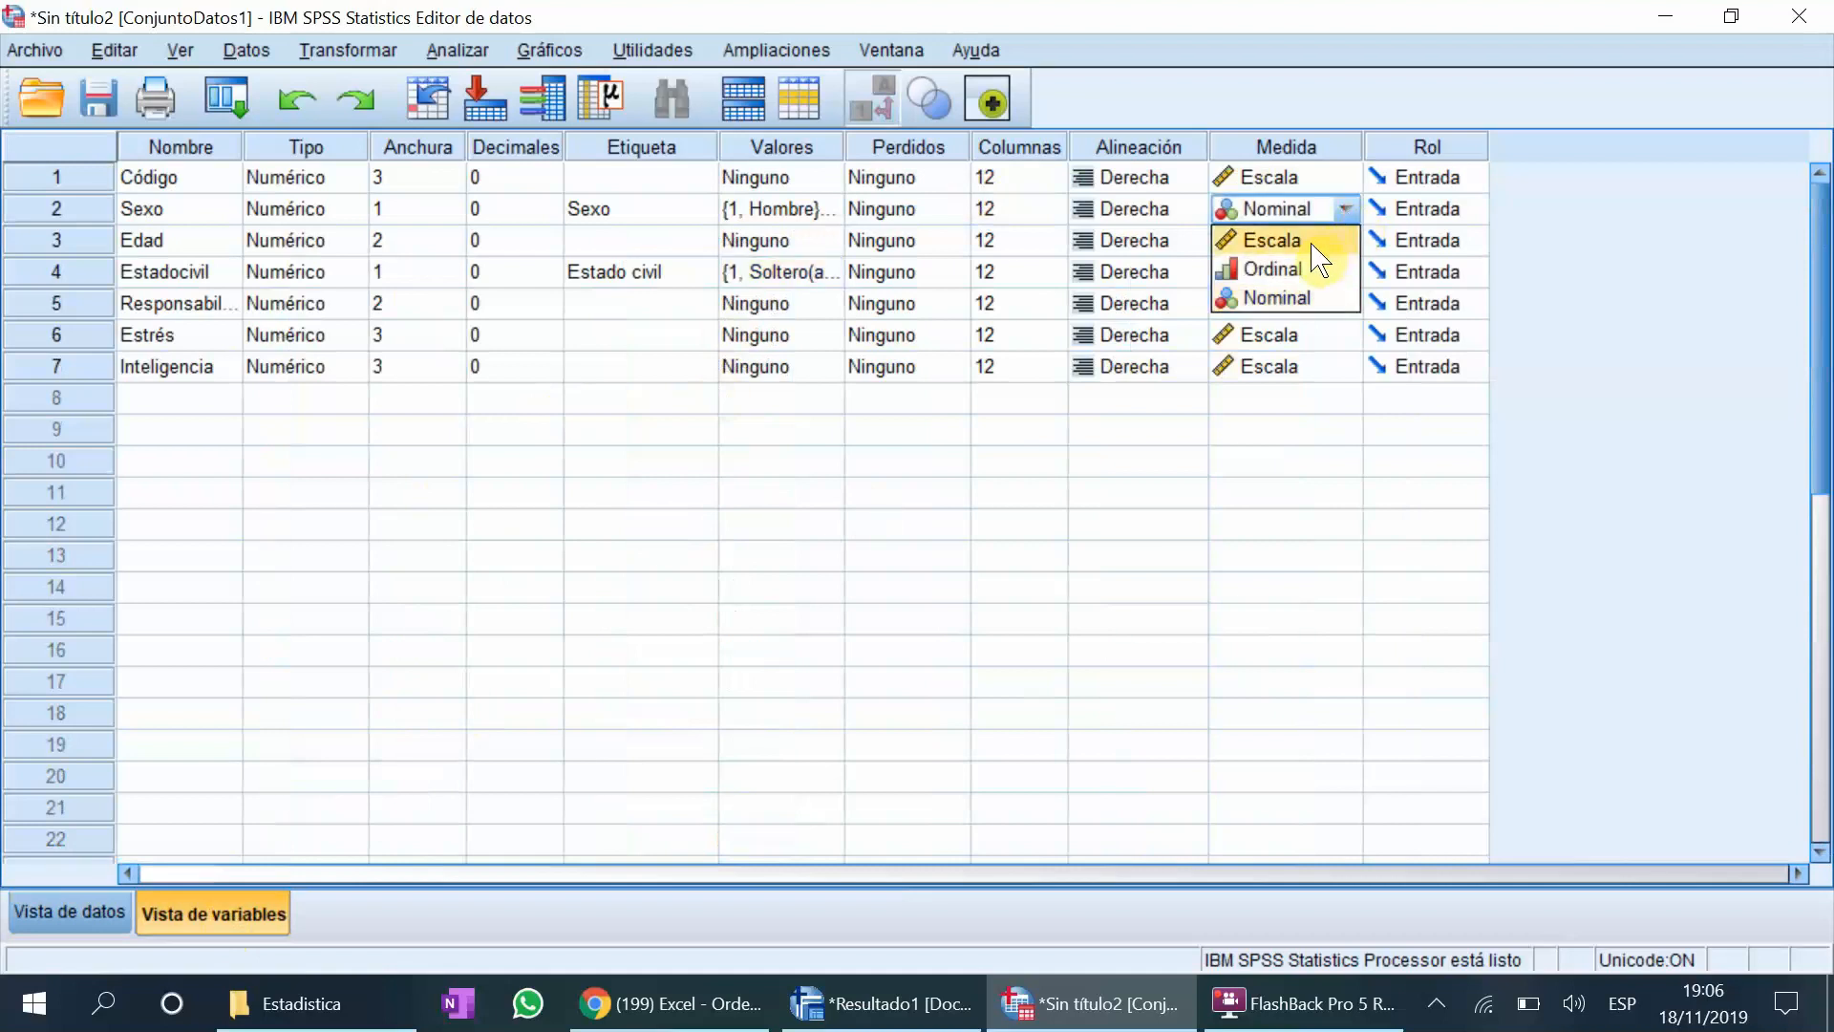
pyautogui.click(1318, 272)
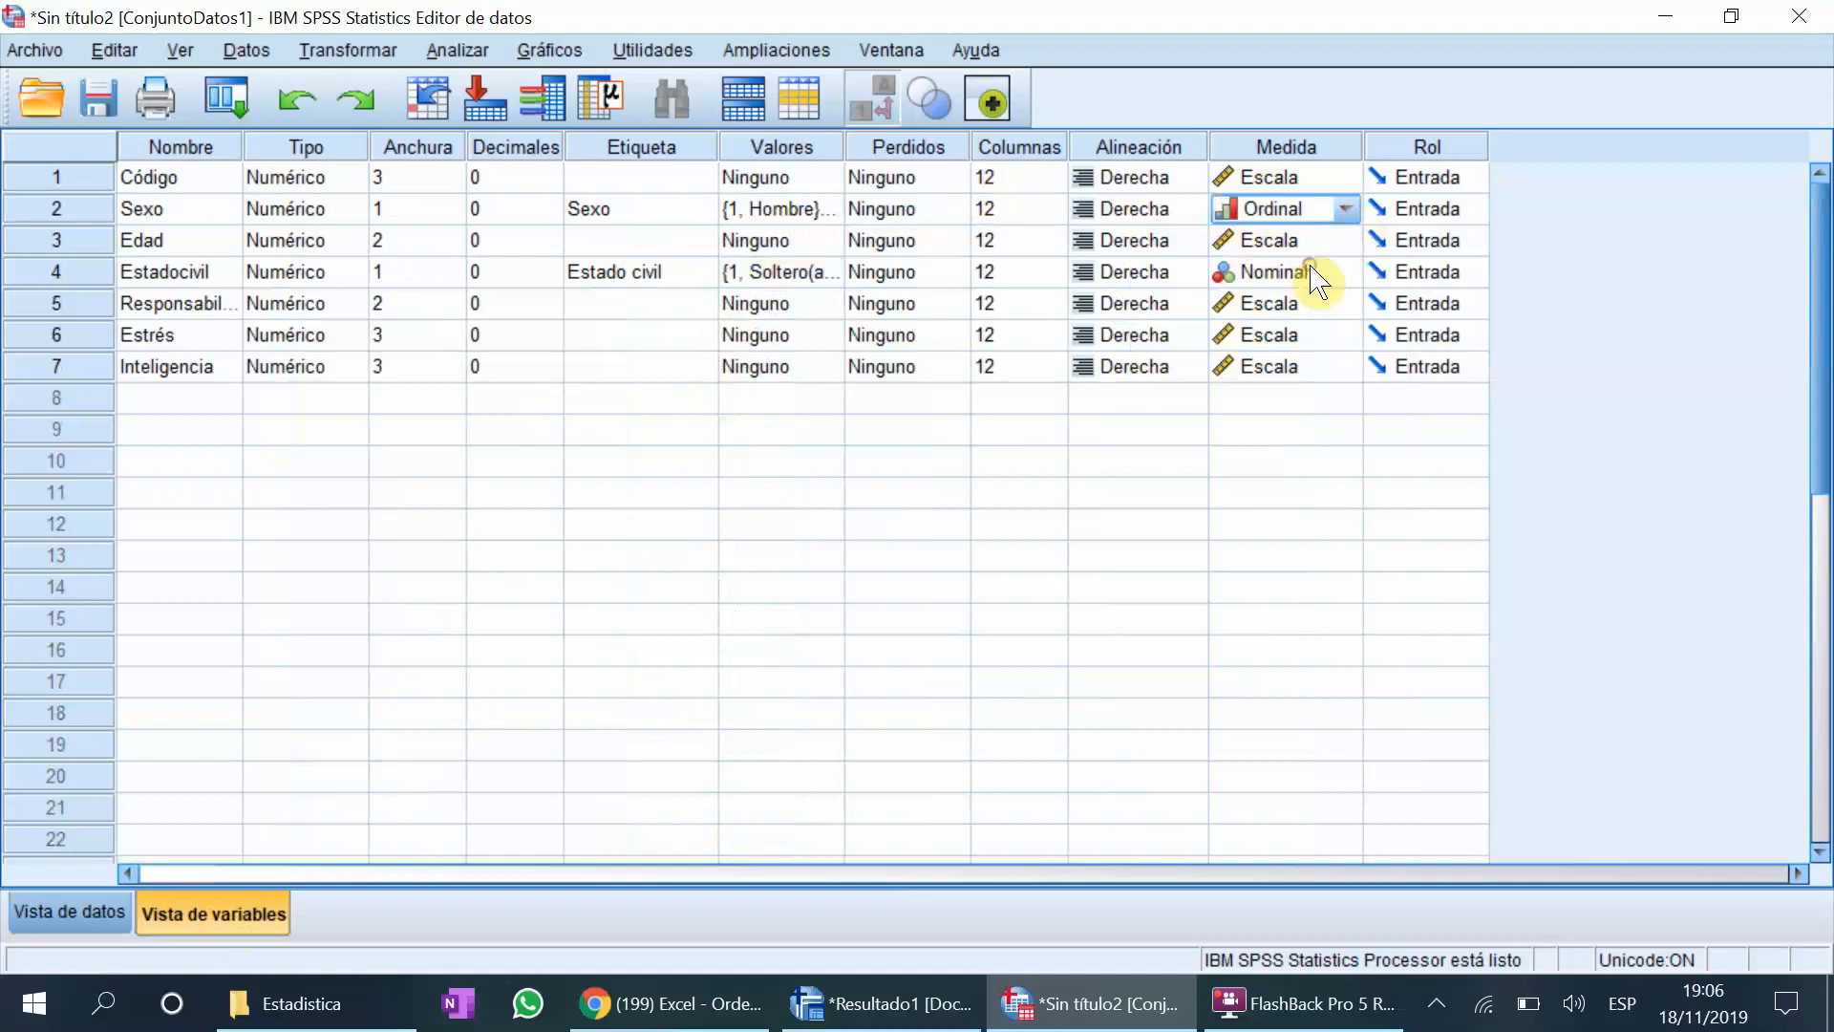
pyautogui.click(1345, 208)
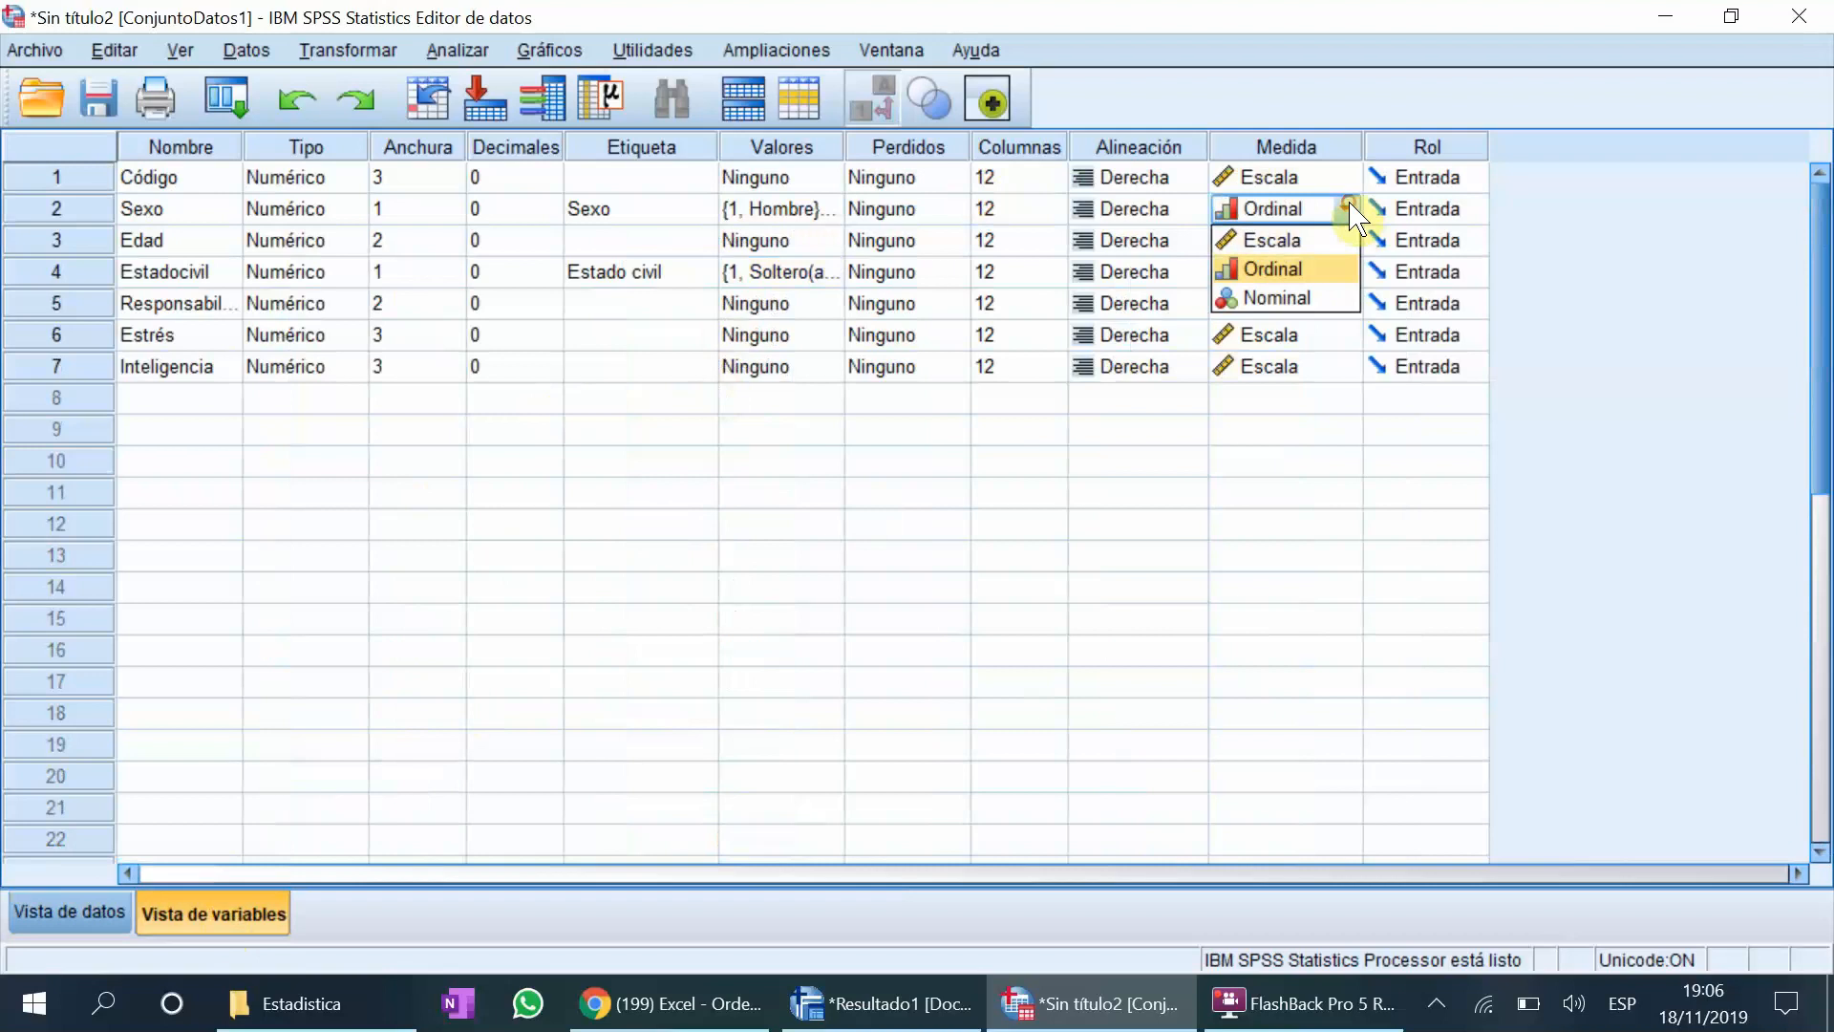
pyautogui.click(1280, 297)
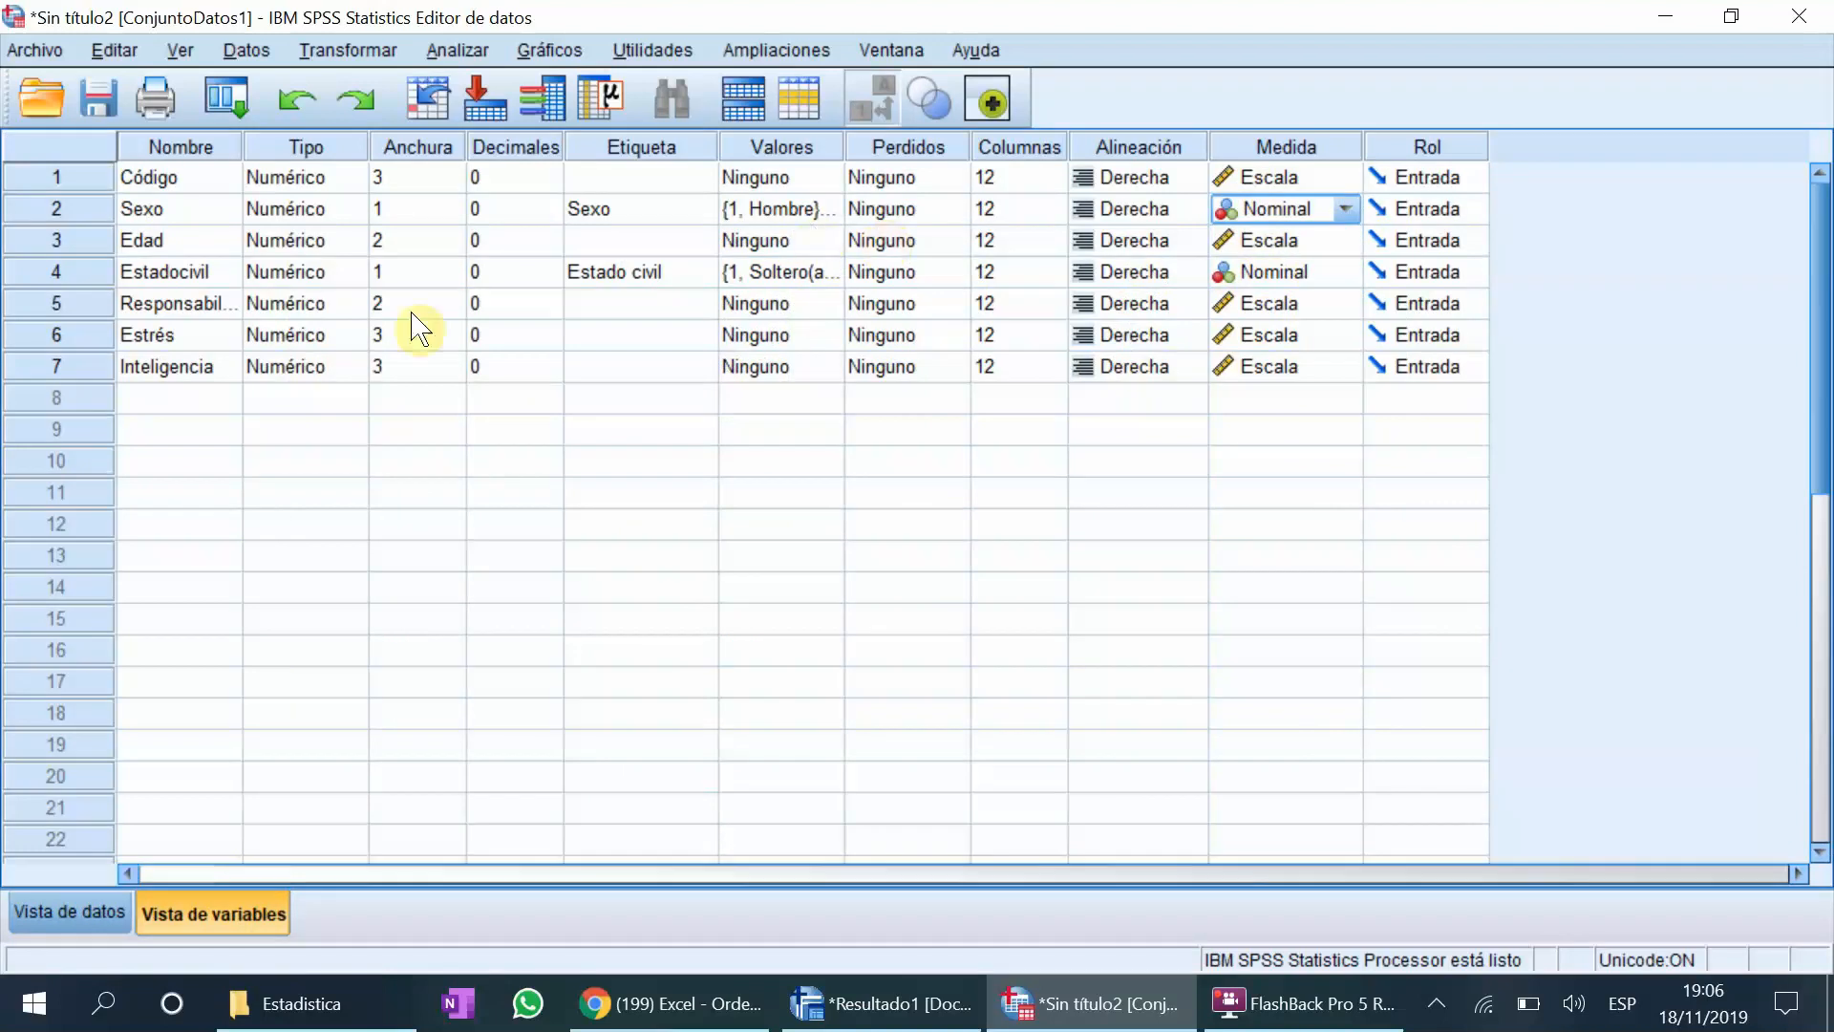
# Step: Add a new variable named Depresión in the first empty row of the variable view
pyautogui.click(203, 393)
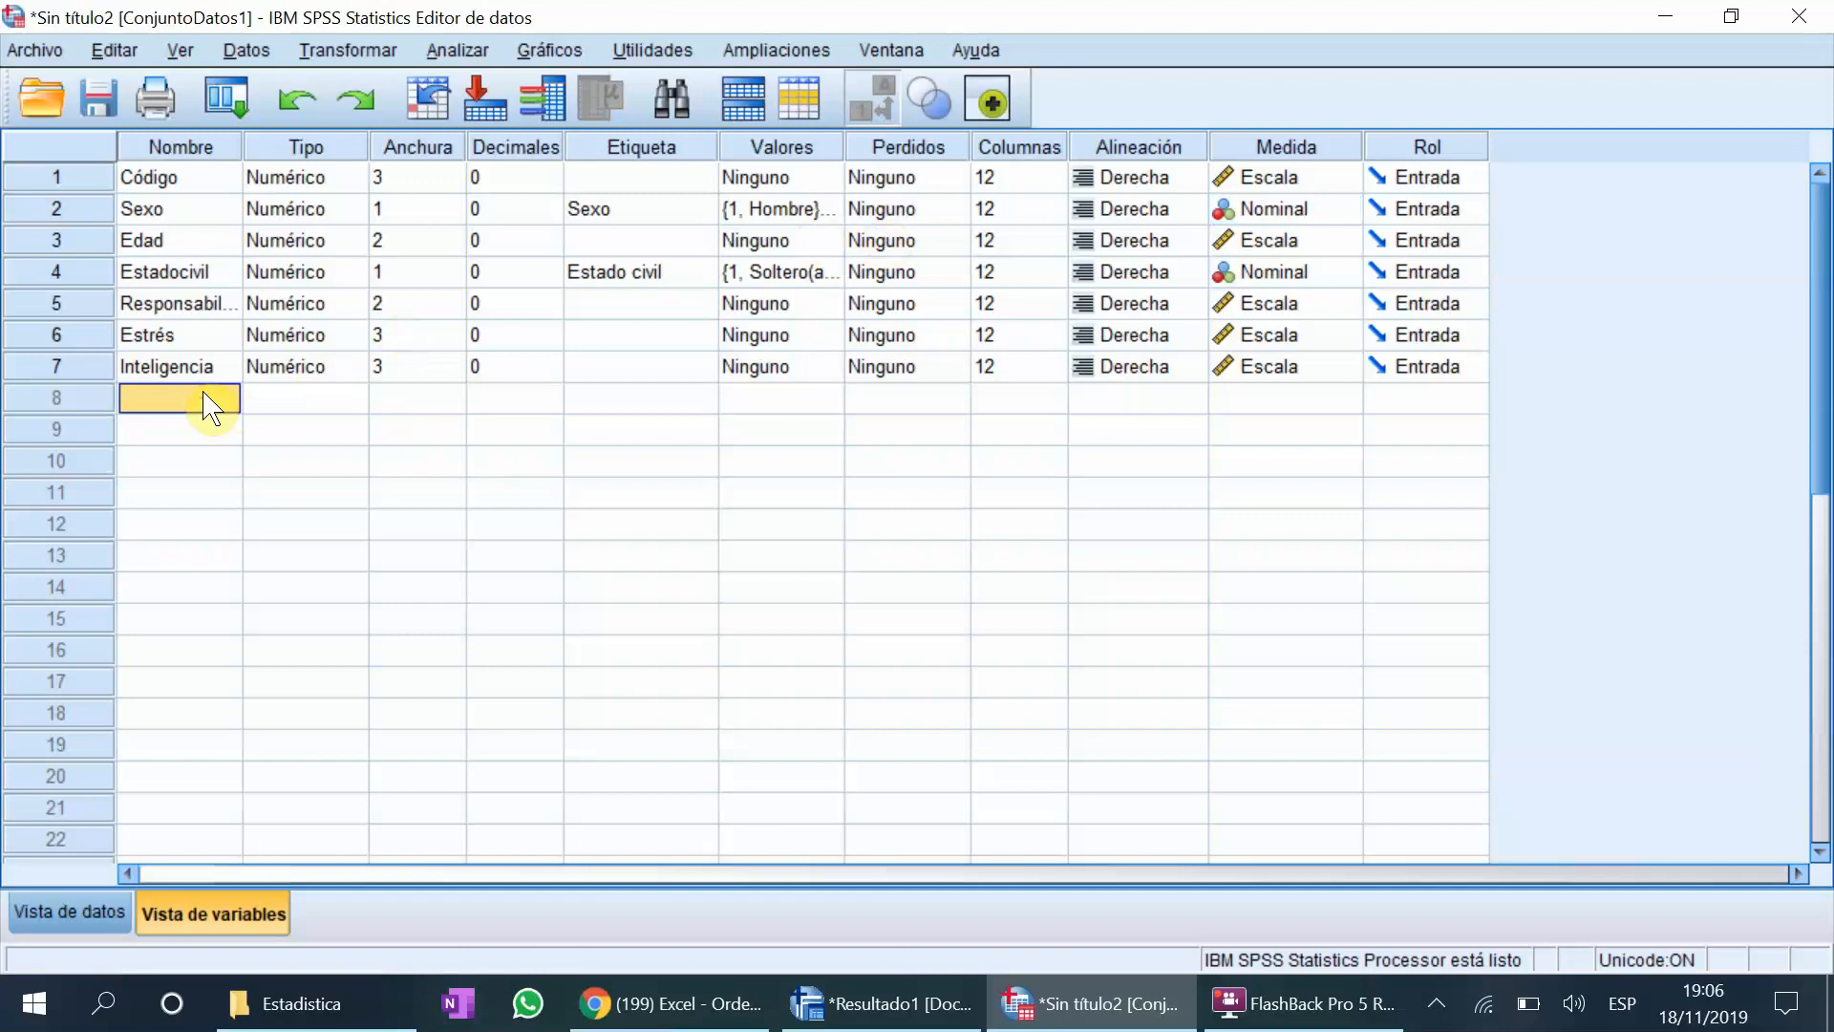
pyautogui.write('Depresión')
pyautogui.click(194, 145)
pyautogui.click(209, 400)
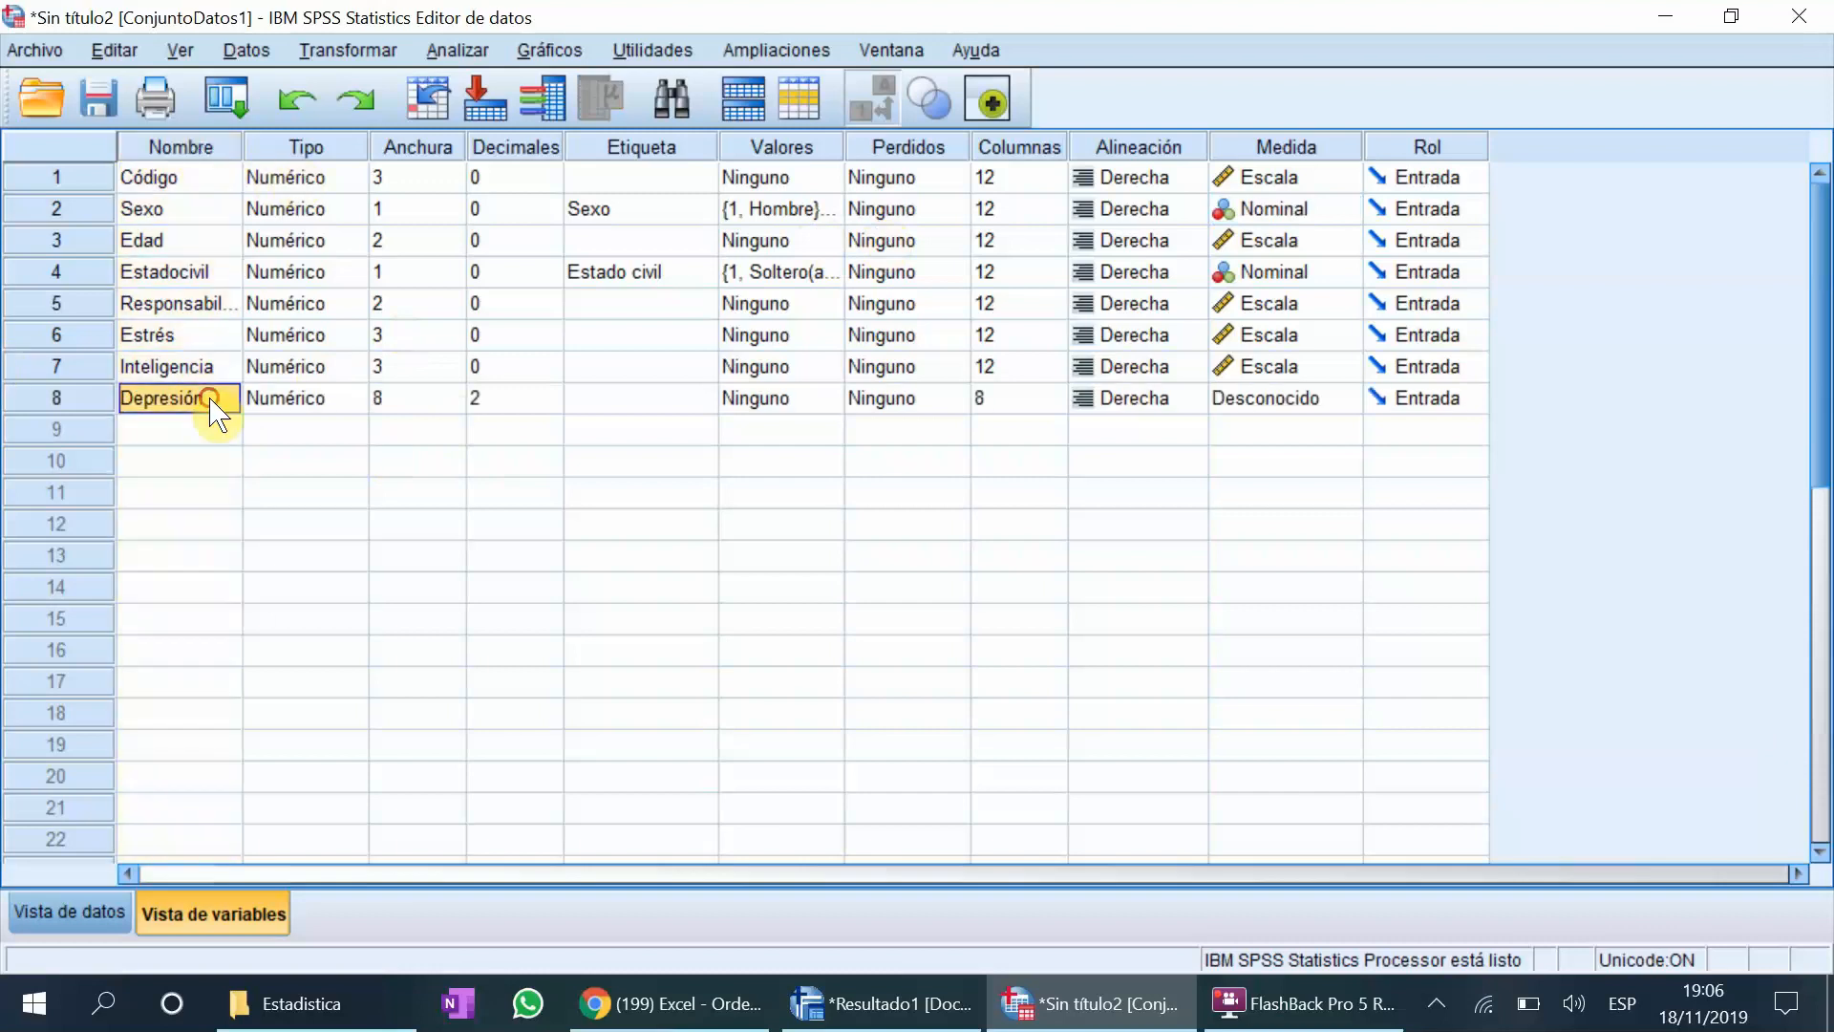
# Step: Try to rename the Depresión variable as "Depresión posparto", with a space between the words
pyautogui.click(209, 398)
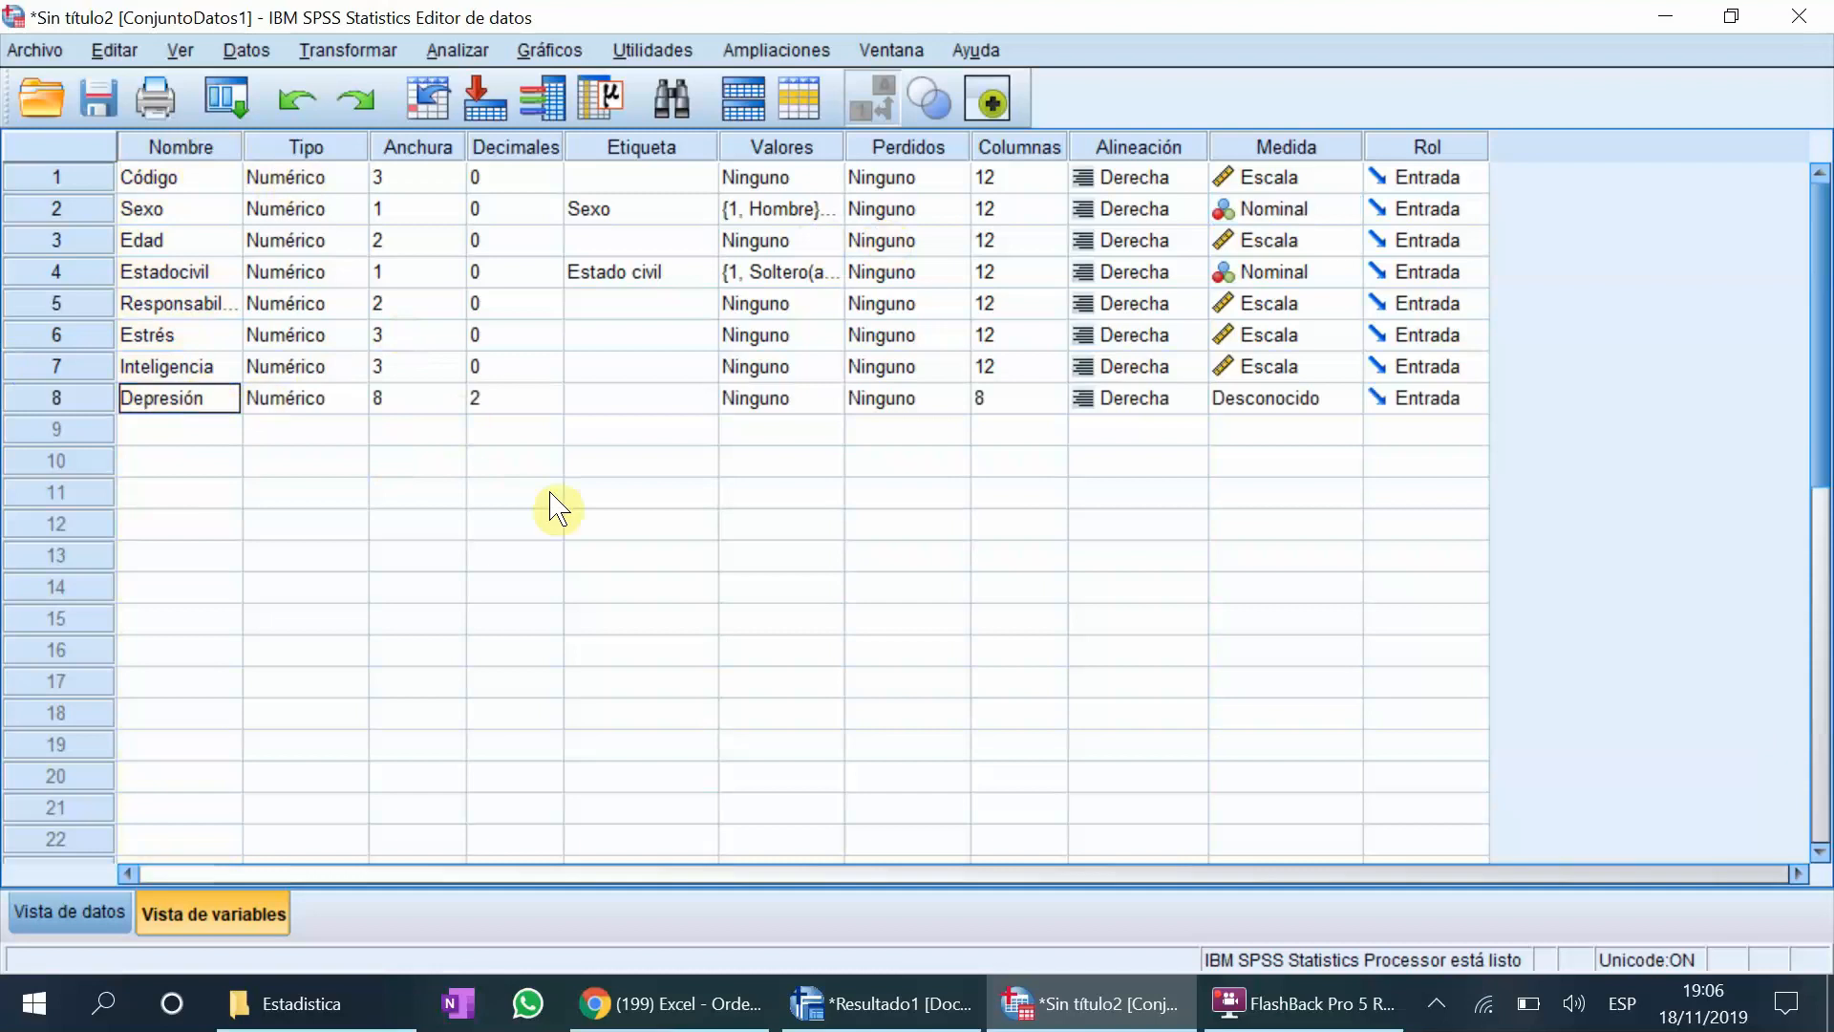
pyautogui.write('posparto')
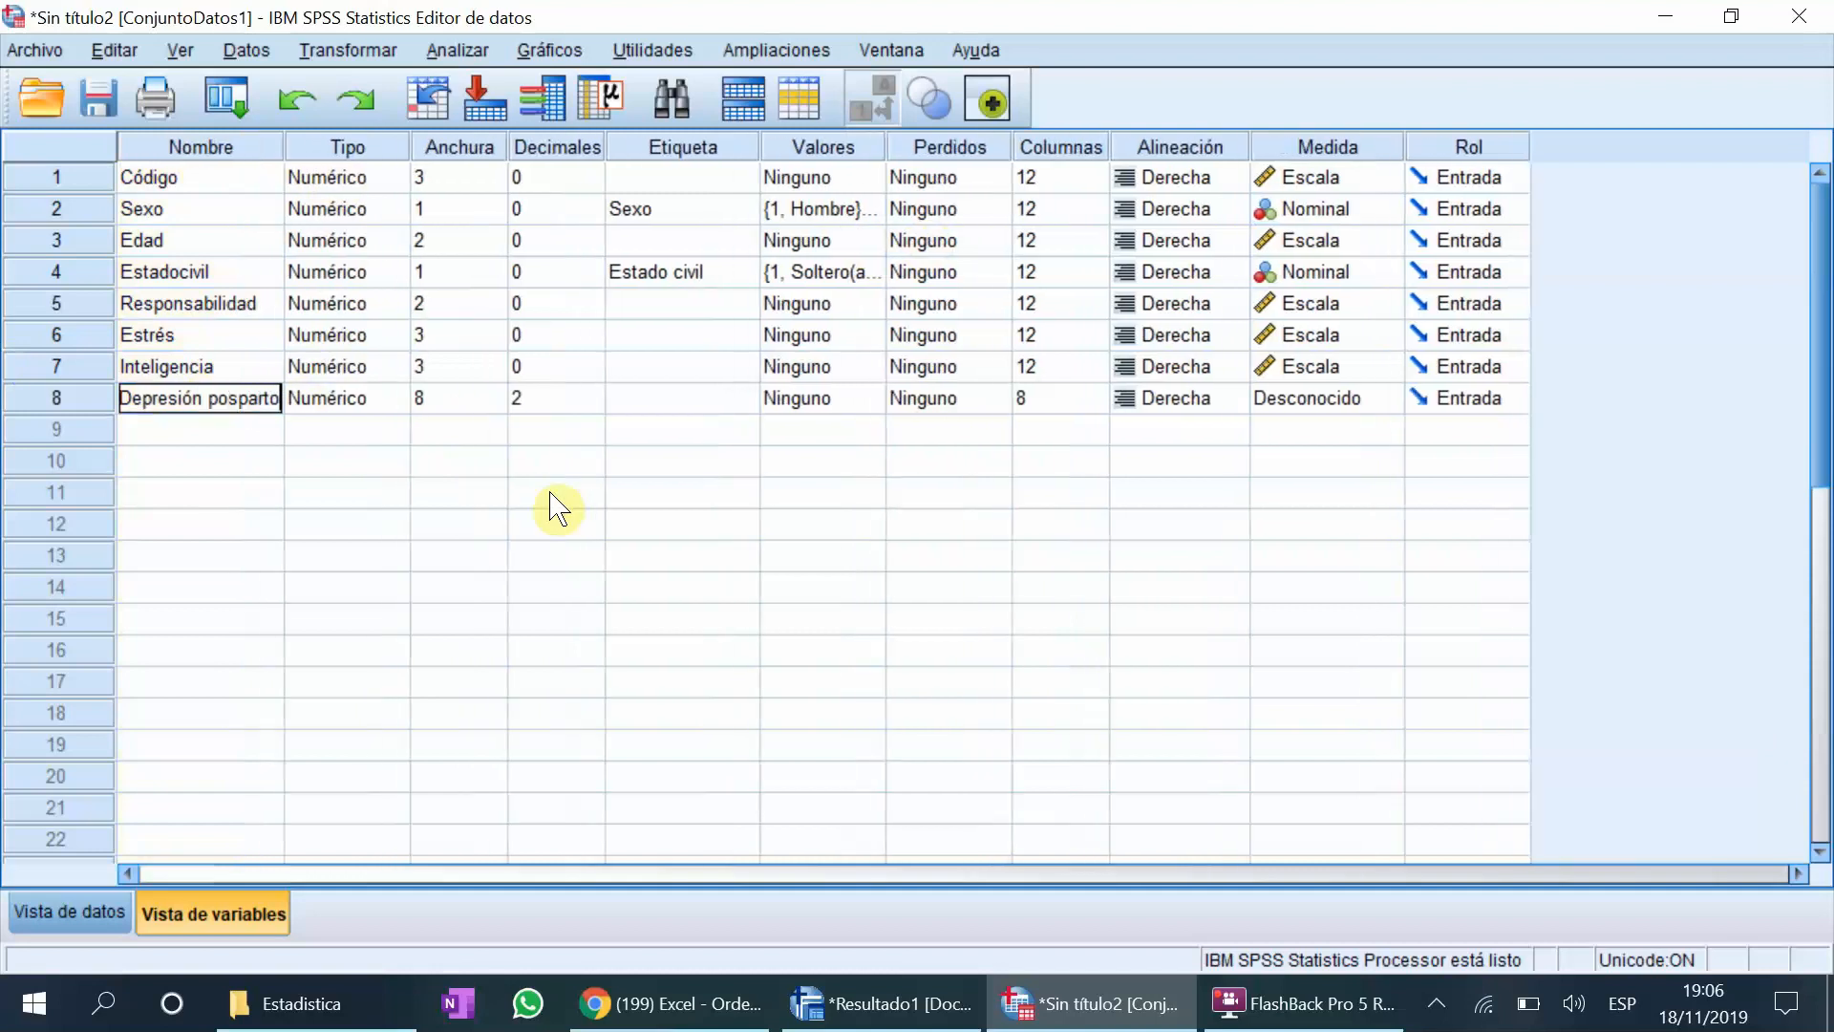
pyautogui.press('Return')
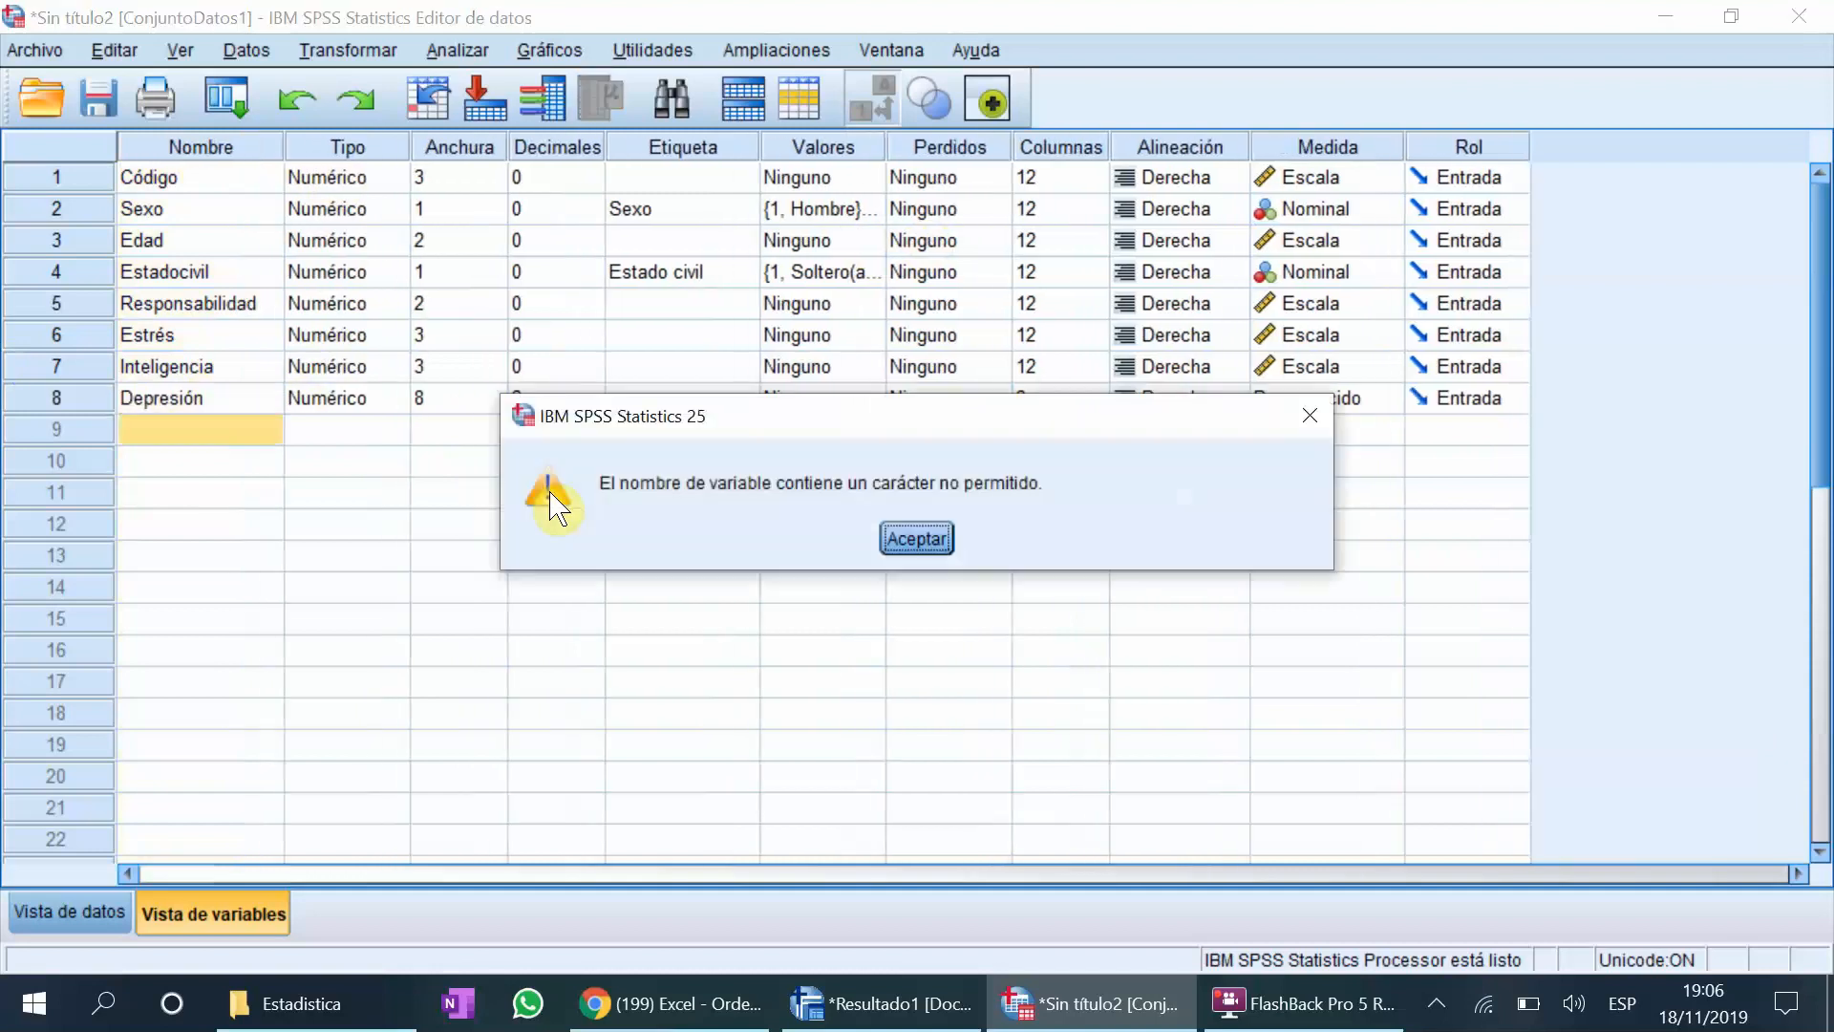
pyautogui.click(915, 541)
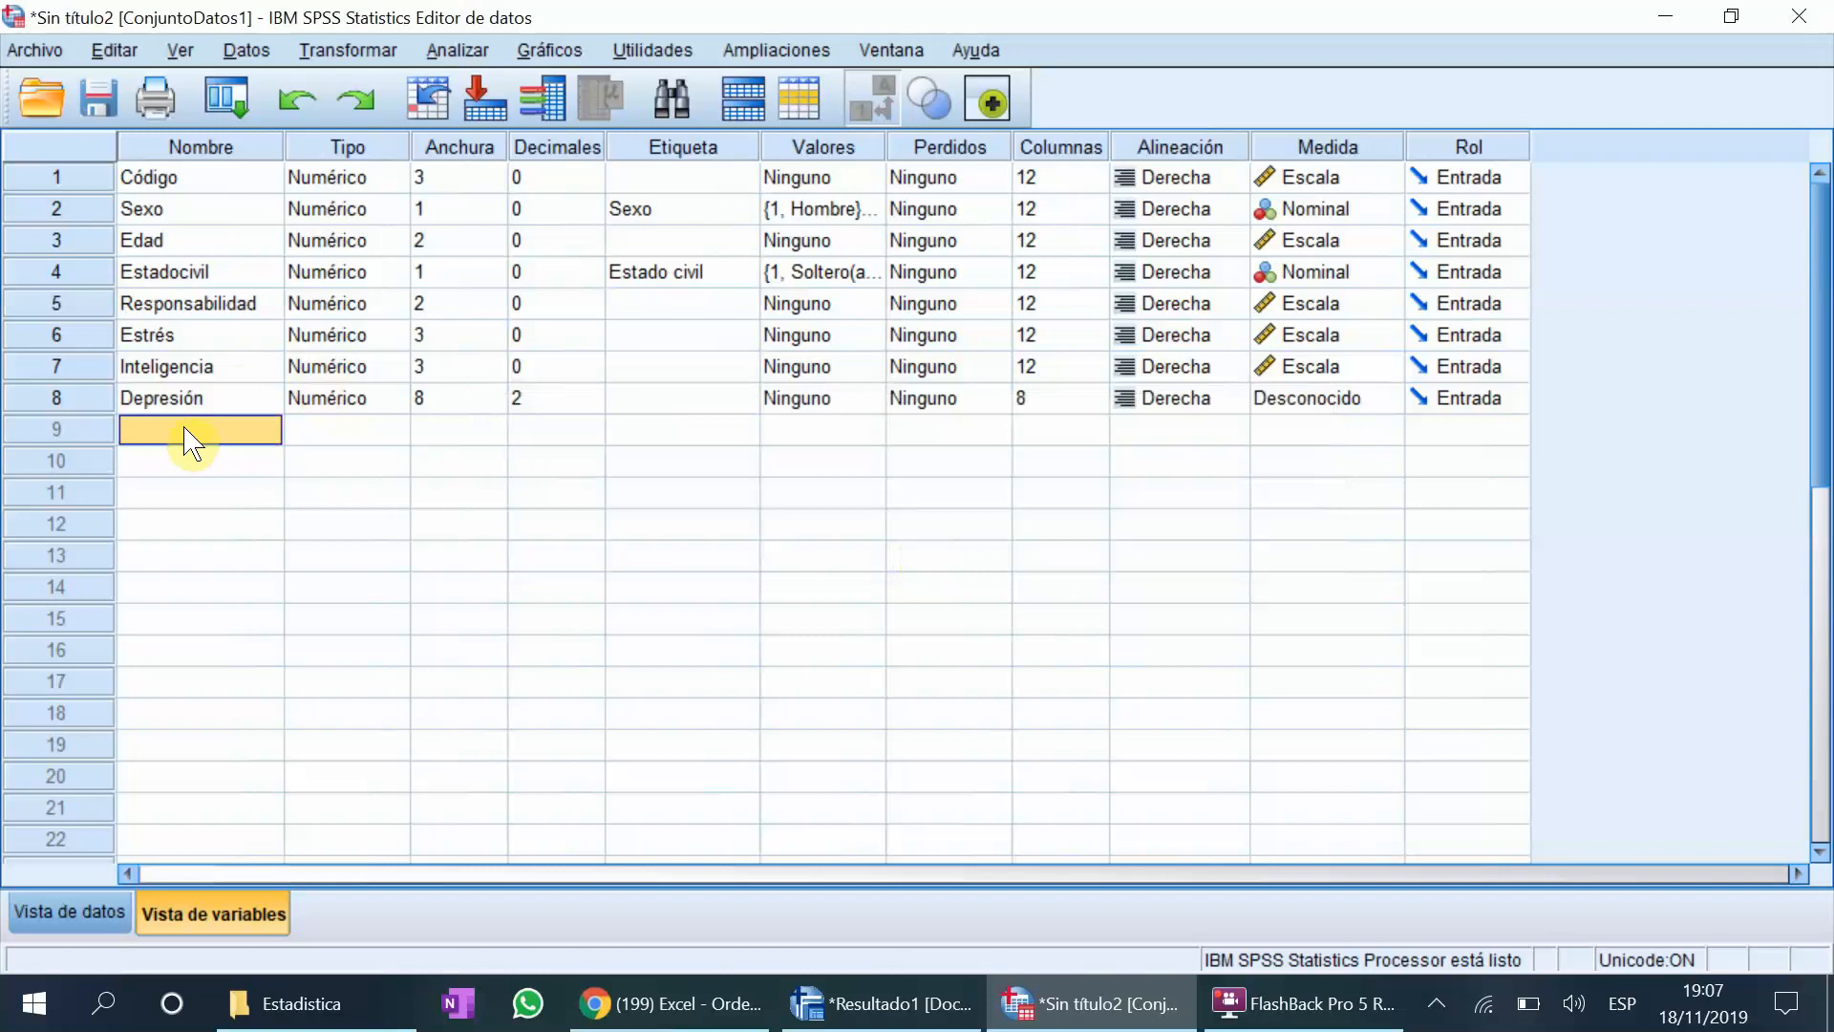
# Step: Try to add a ninth variable whose name starts with a digit, "1depresión"
pyautogui.write('1depres')
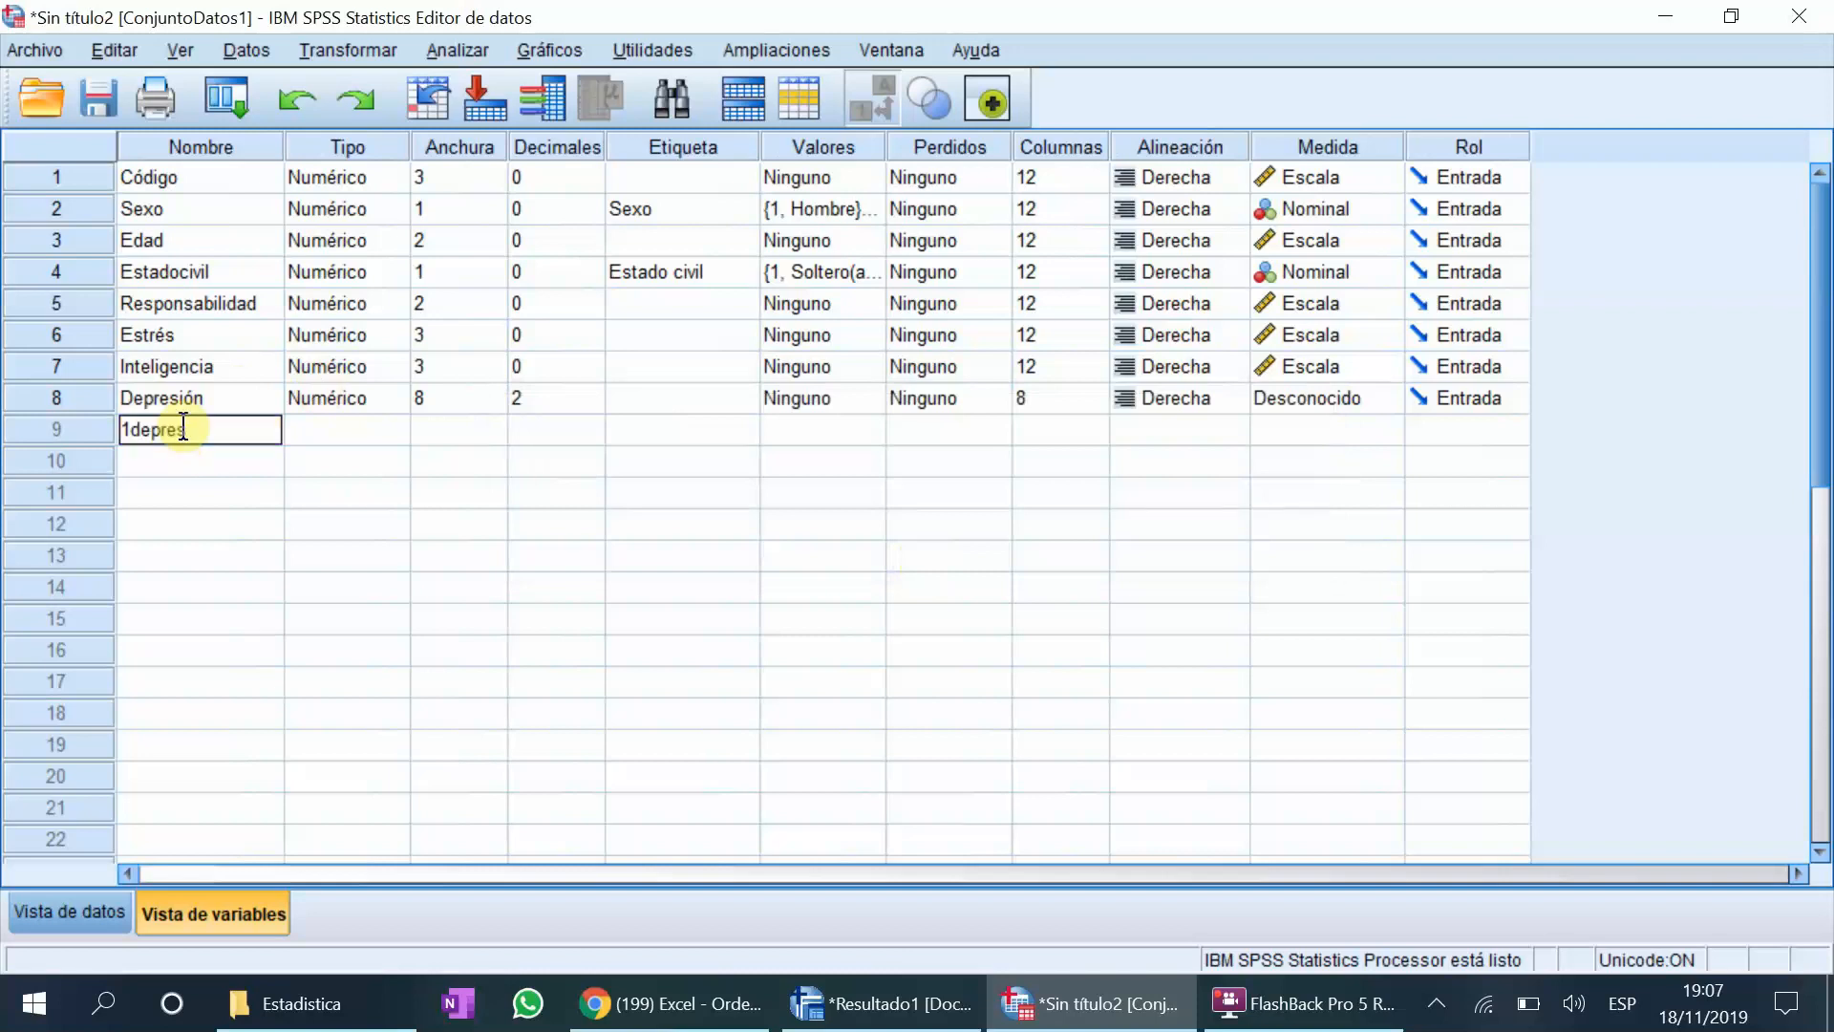
pyautogui.write('ión')
pyautogui.press('Return')
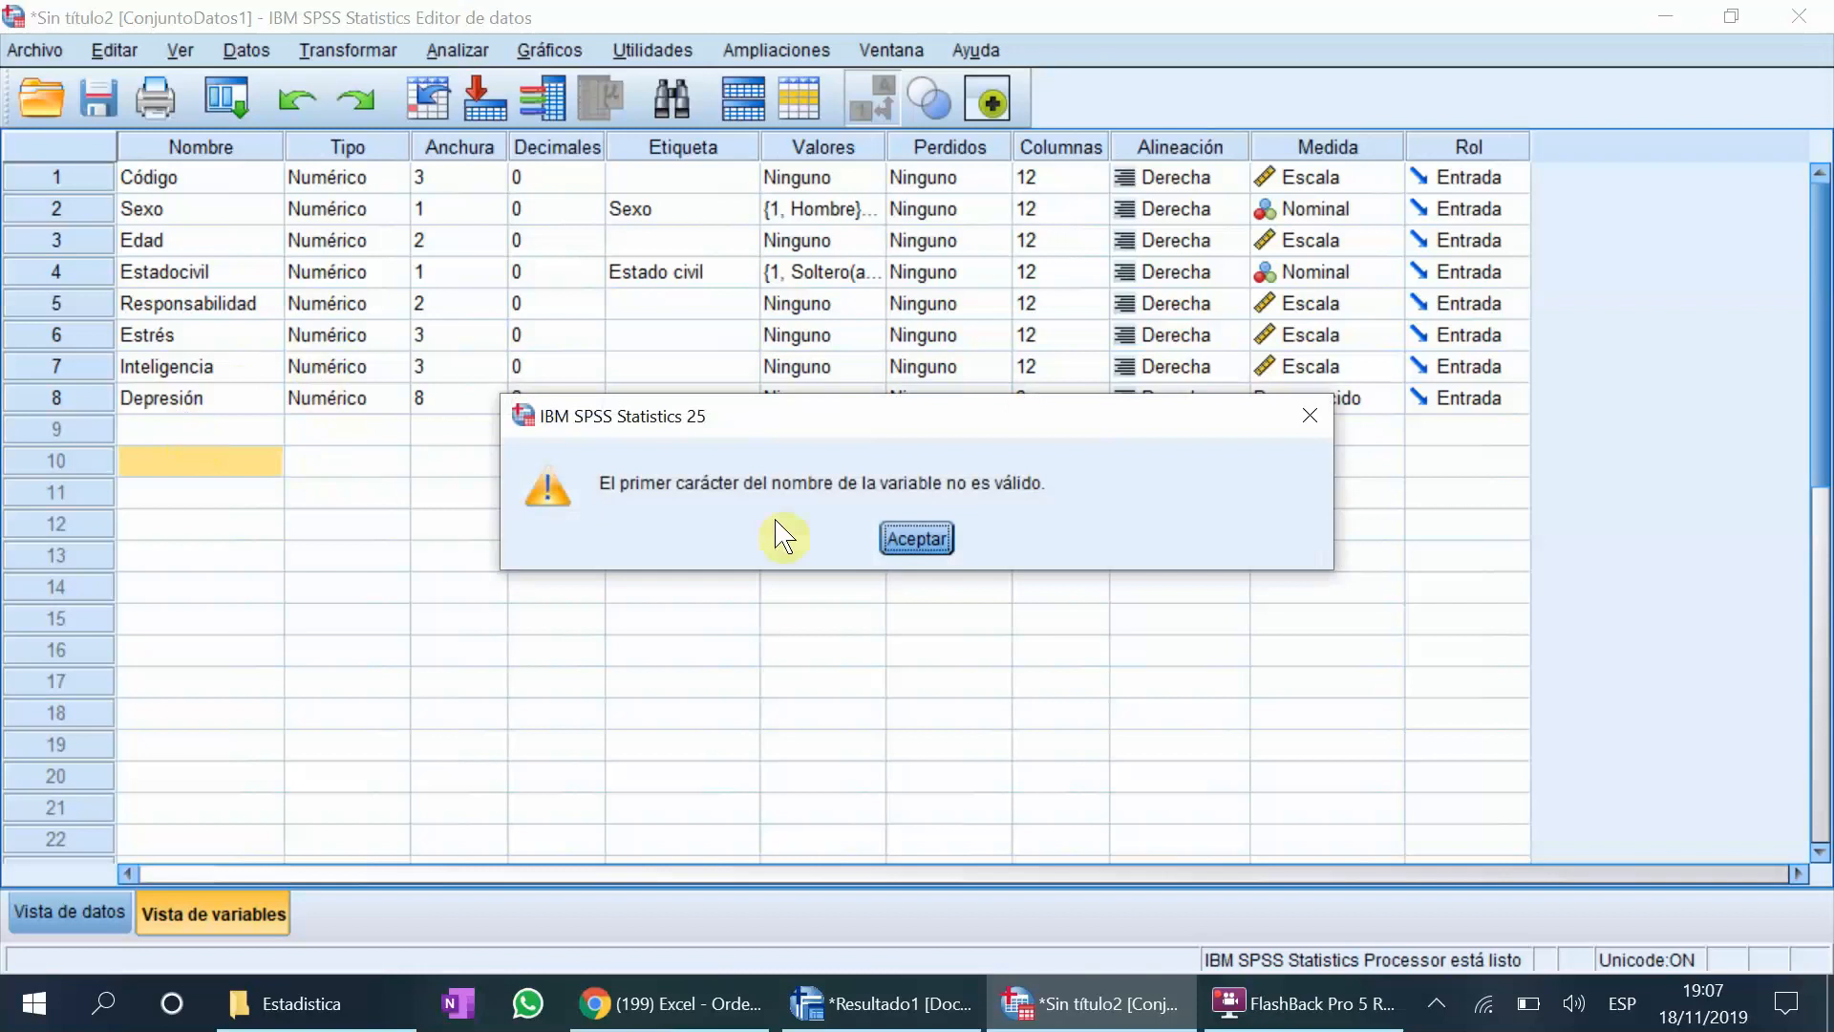
pyautogui.click(914, 541)
pyautogui.click(170, 435)
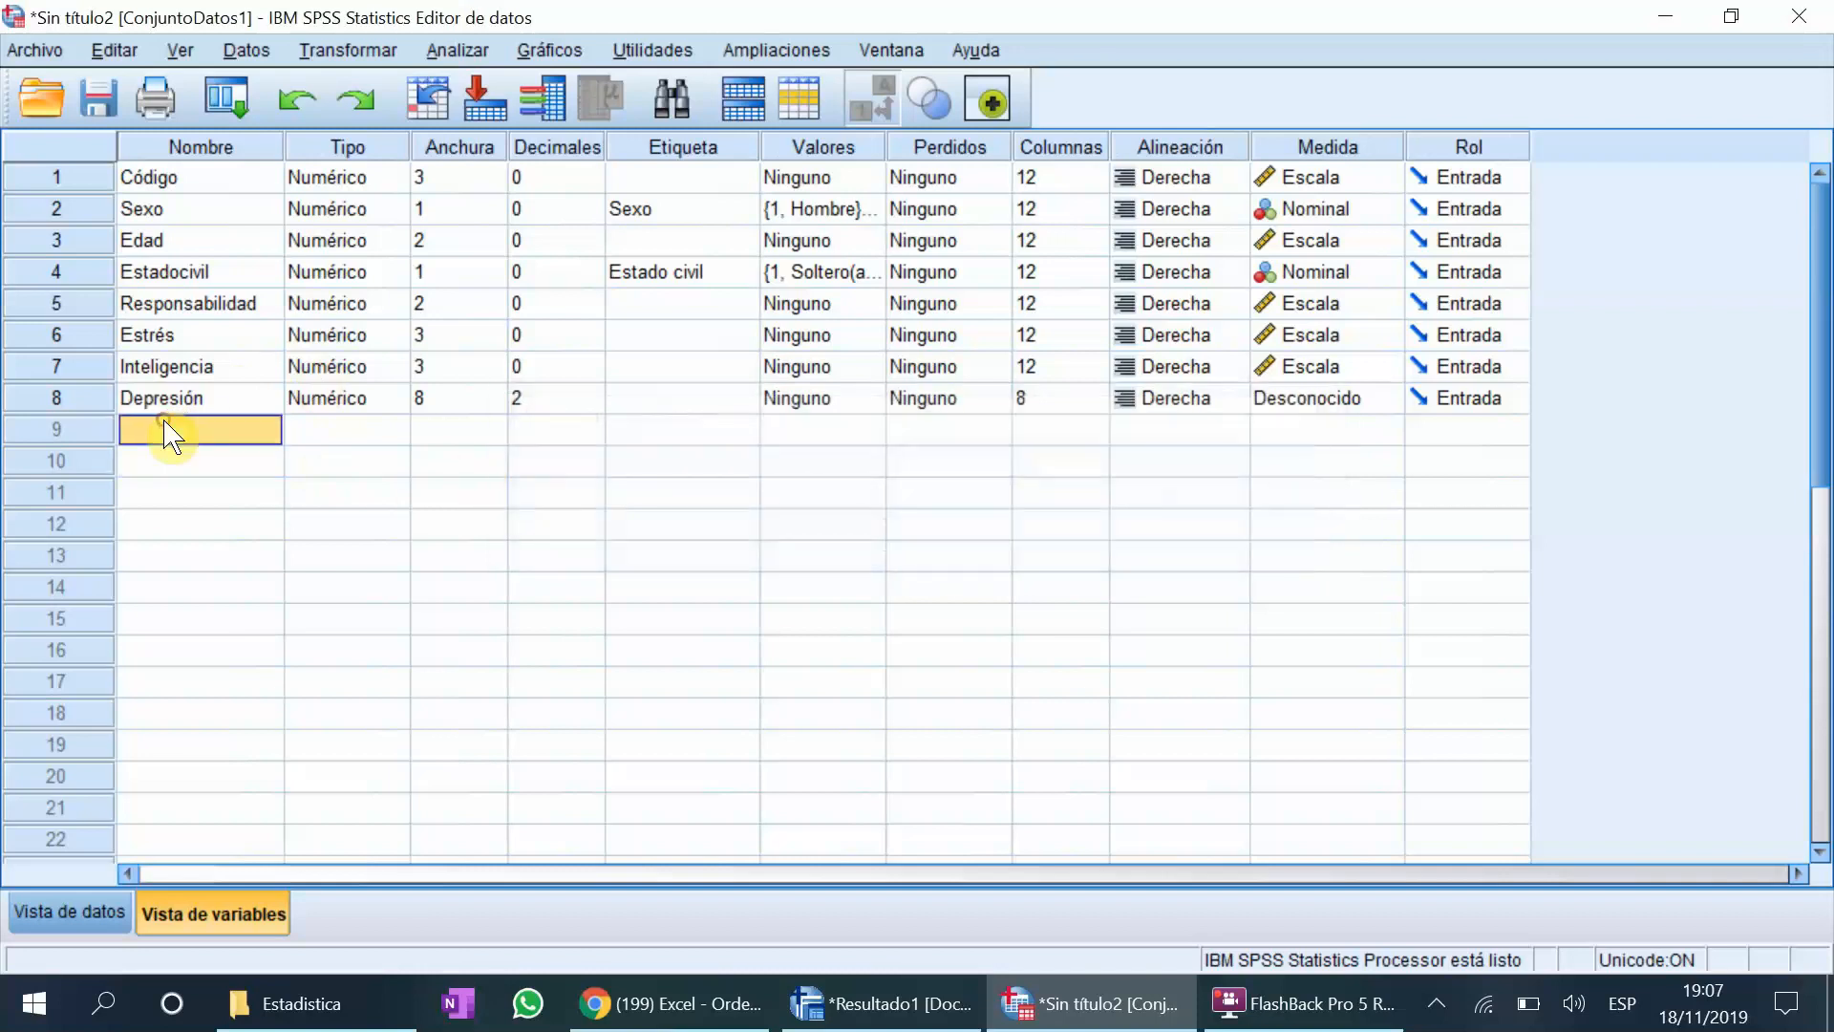
pyautogui.write('D')
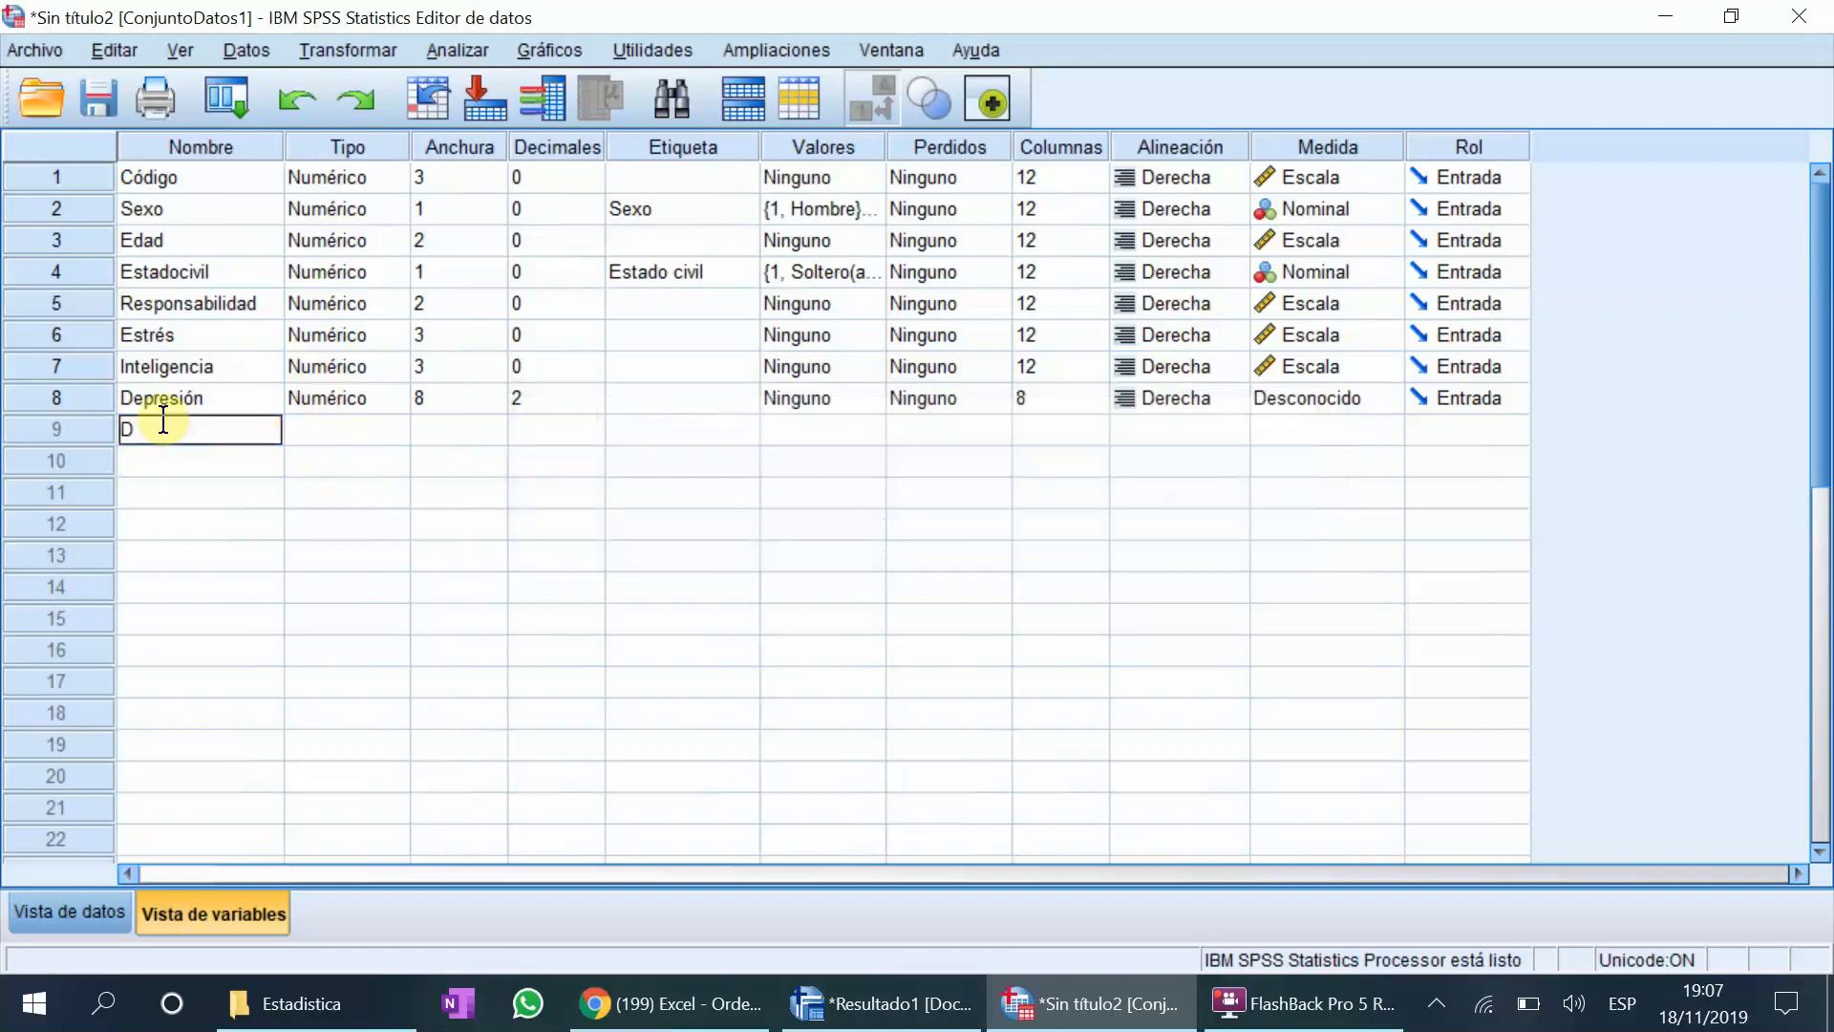
# Step: Rename the Depresión variable as Depresión_posparto, with an underscore instead of a space
pyautogui.click(234, 397)
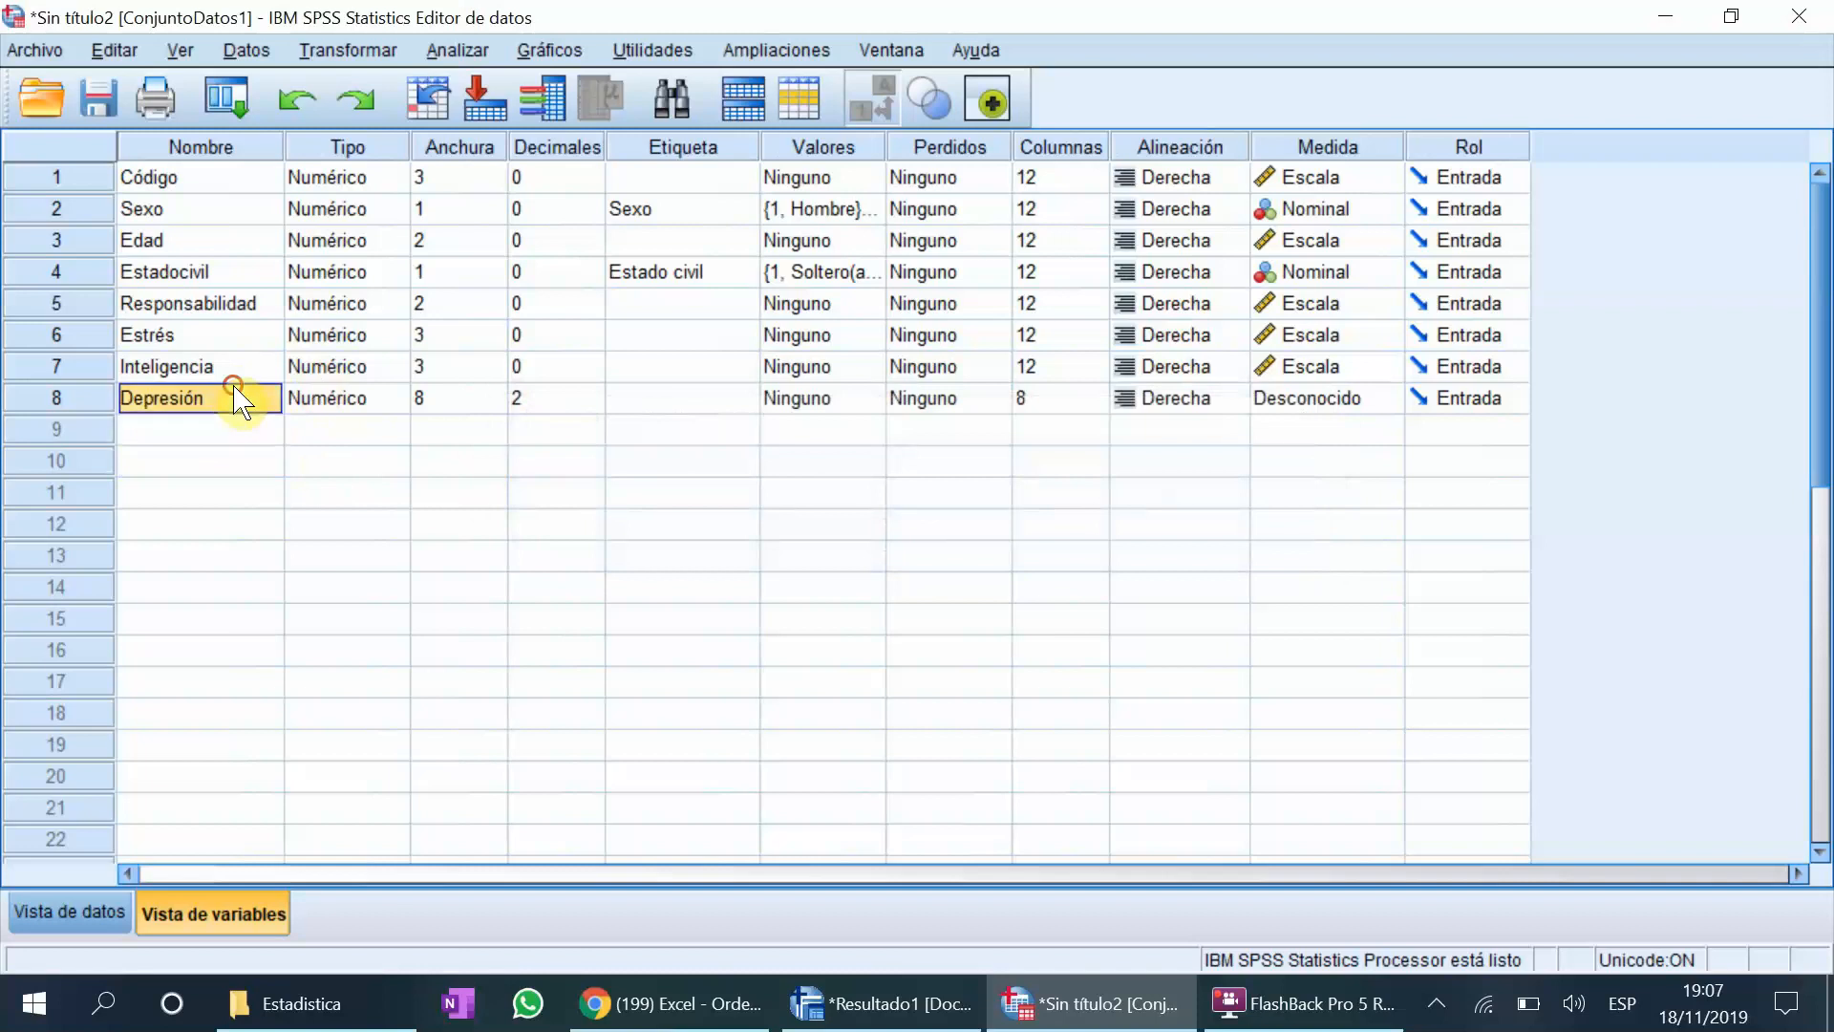
pyautogui.click(225, 392)
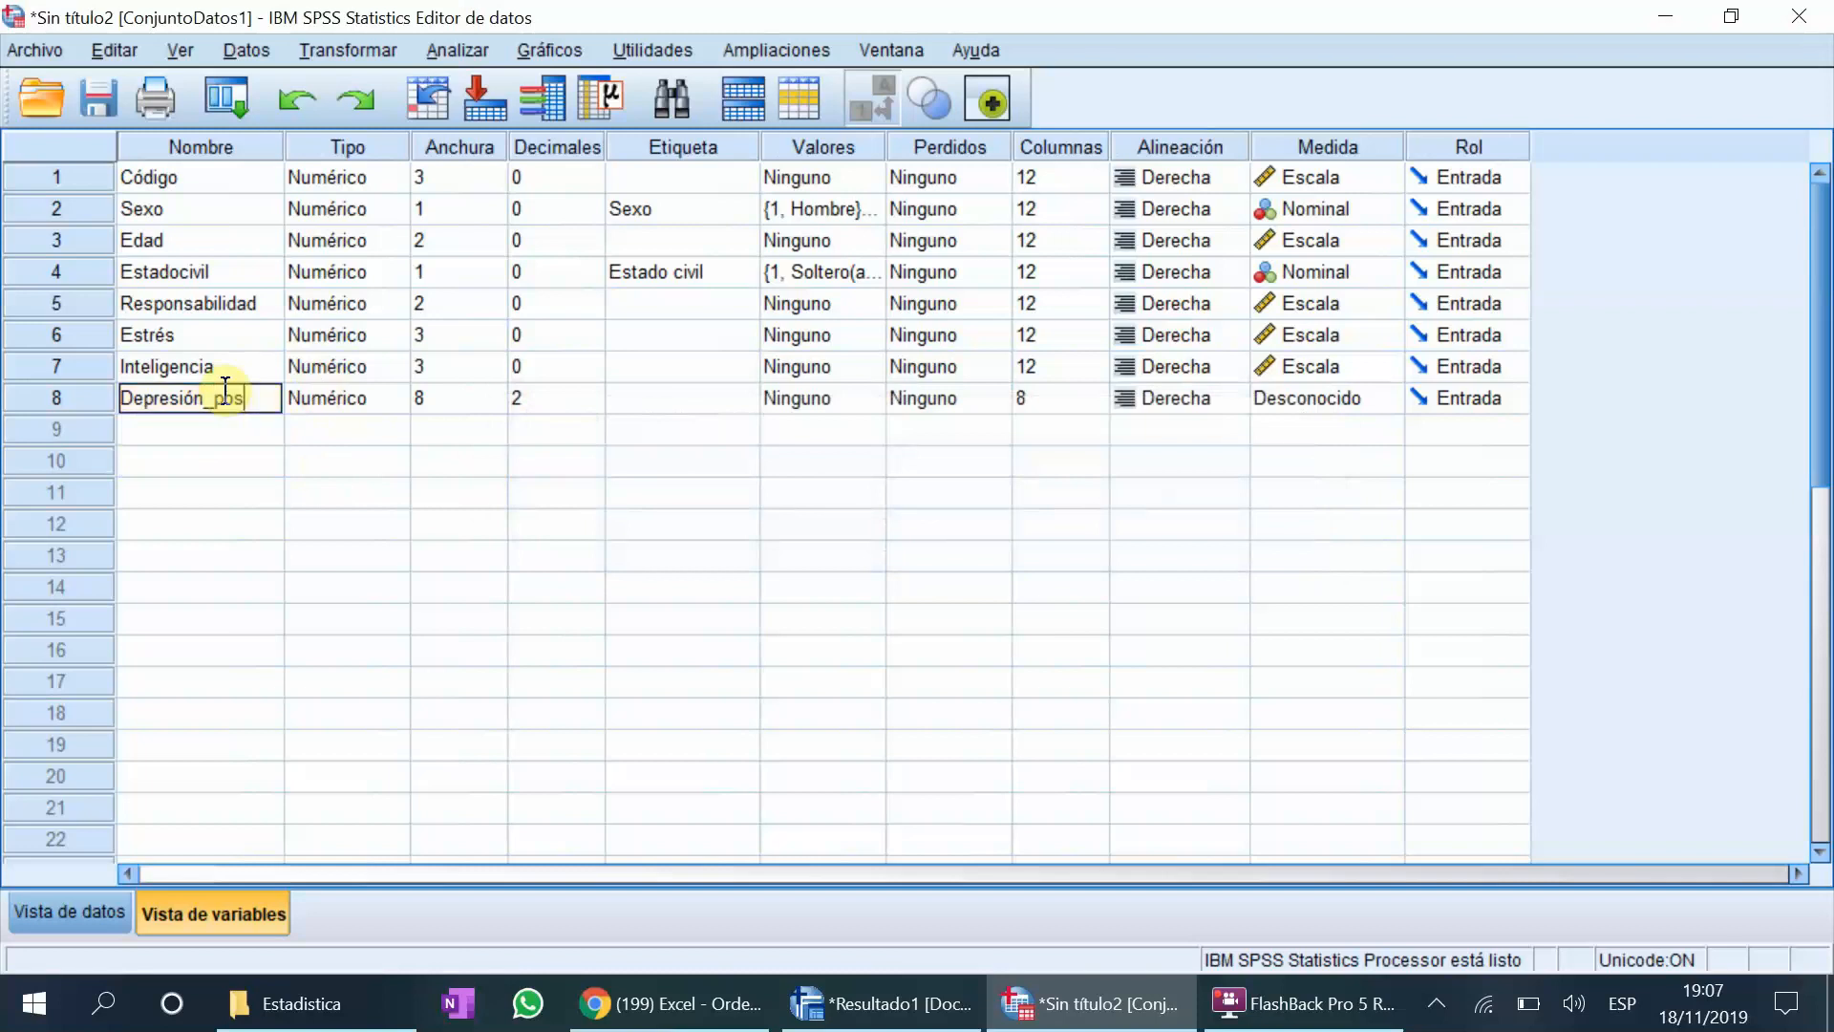
pyautogui.write('_posparto')
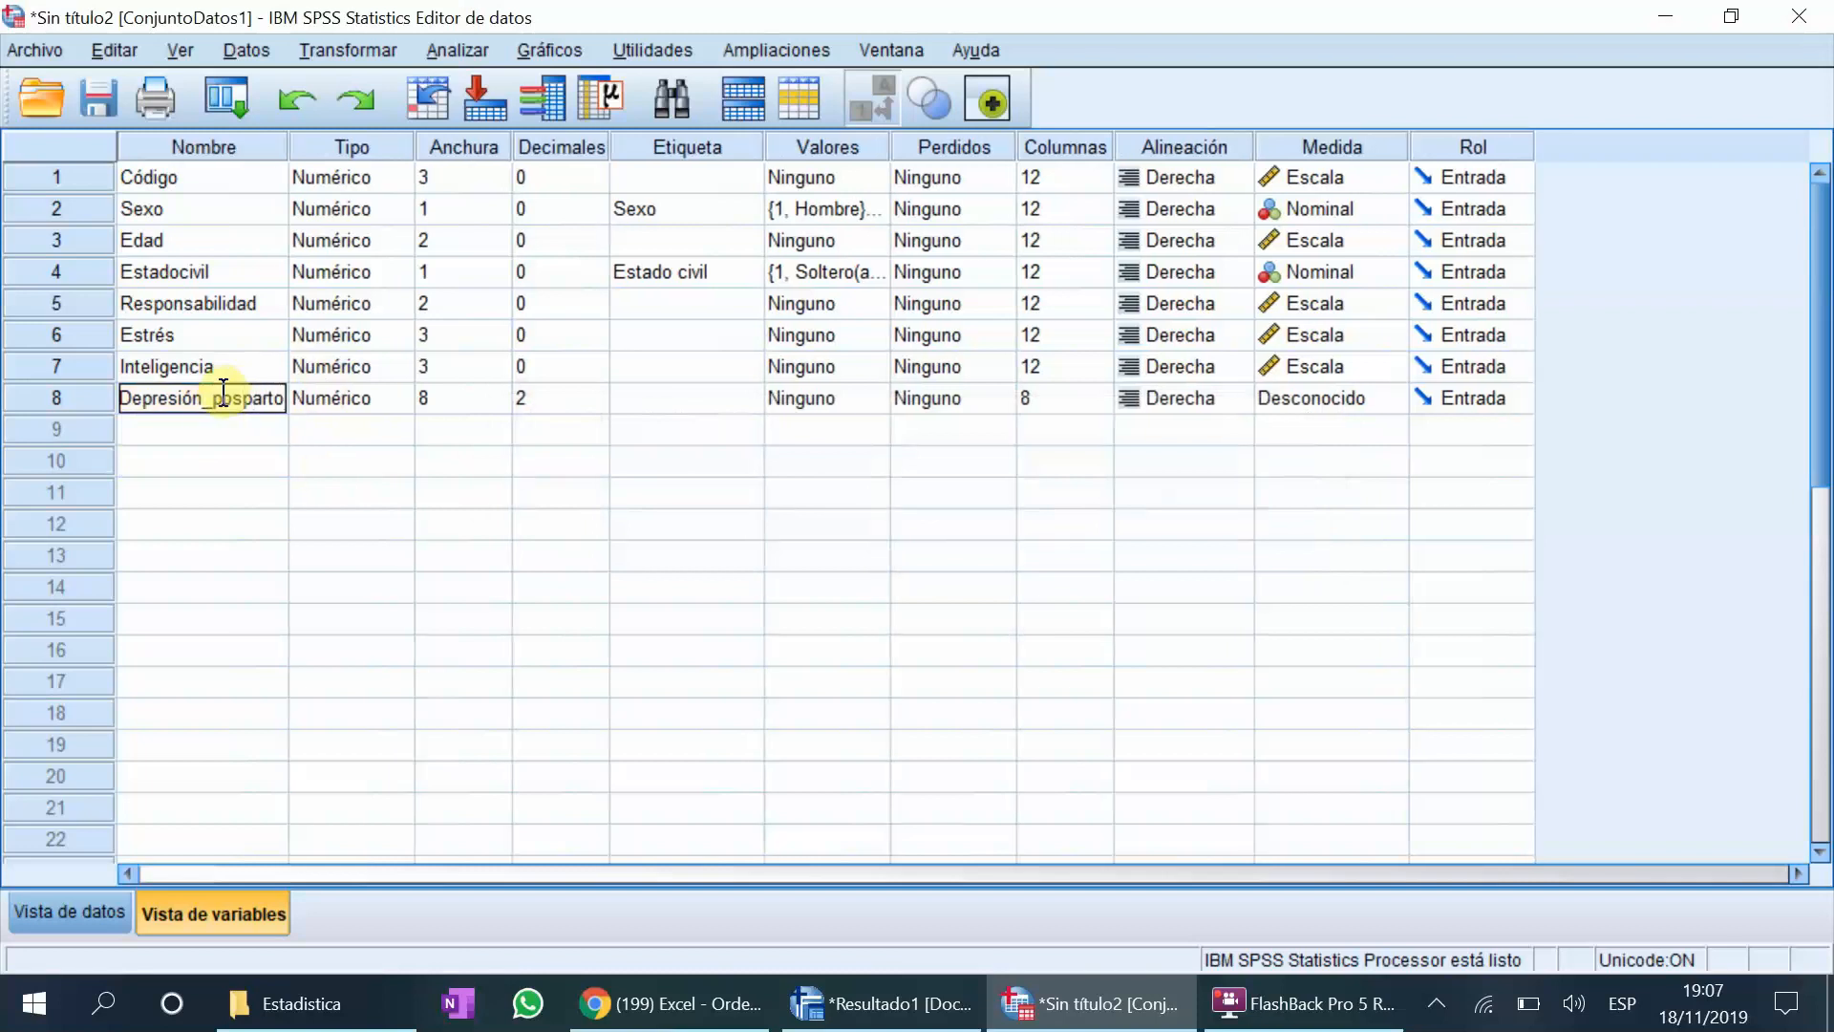
pyautogui.moveTo(212, 398); pyautogui.dragTo(204, 413)
pyautogui.click(210, 434)
pyautogui.click(212, 396)
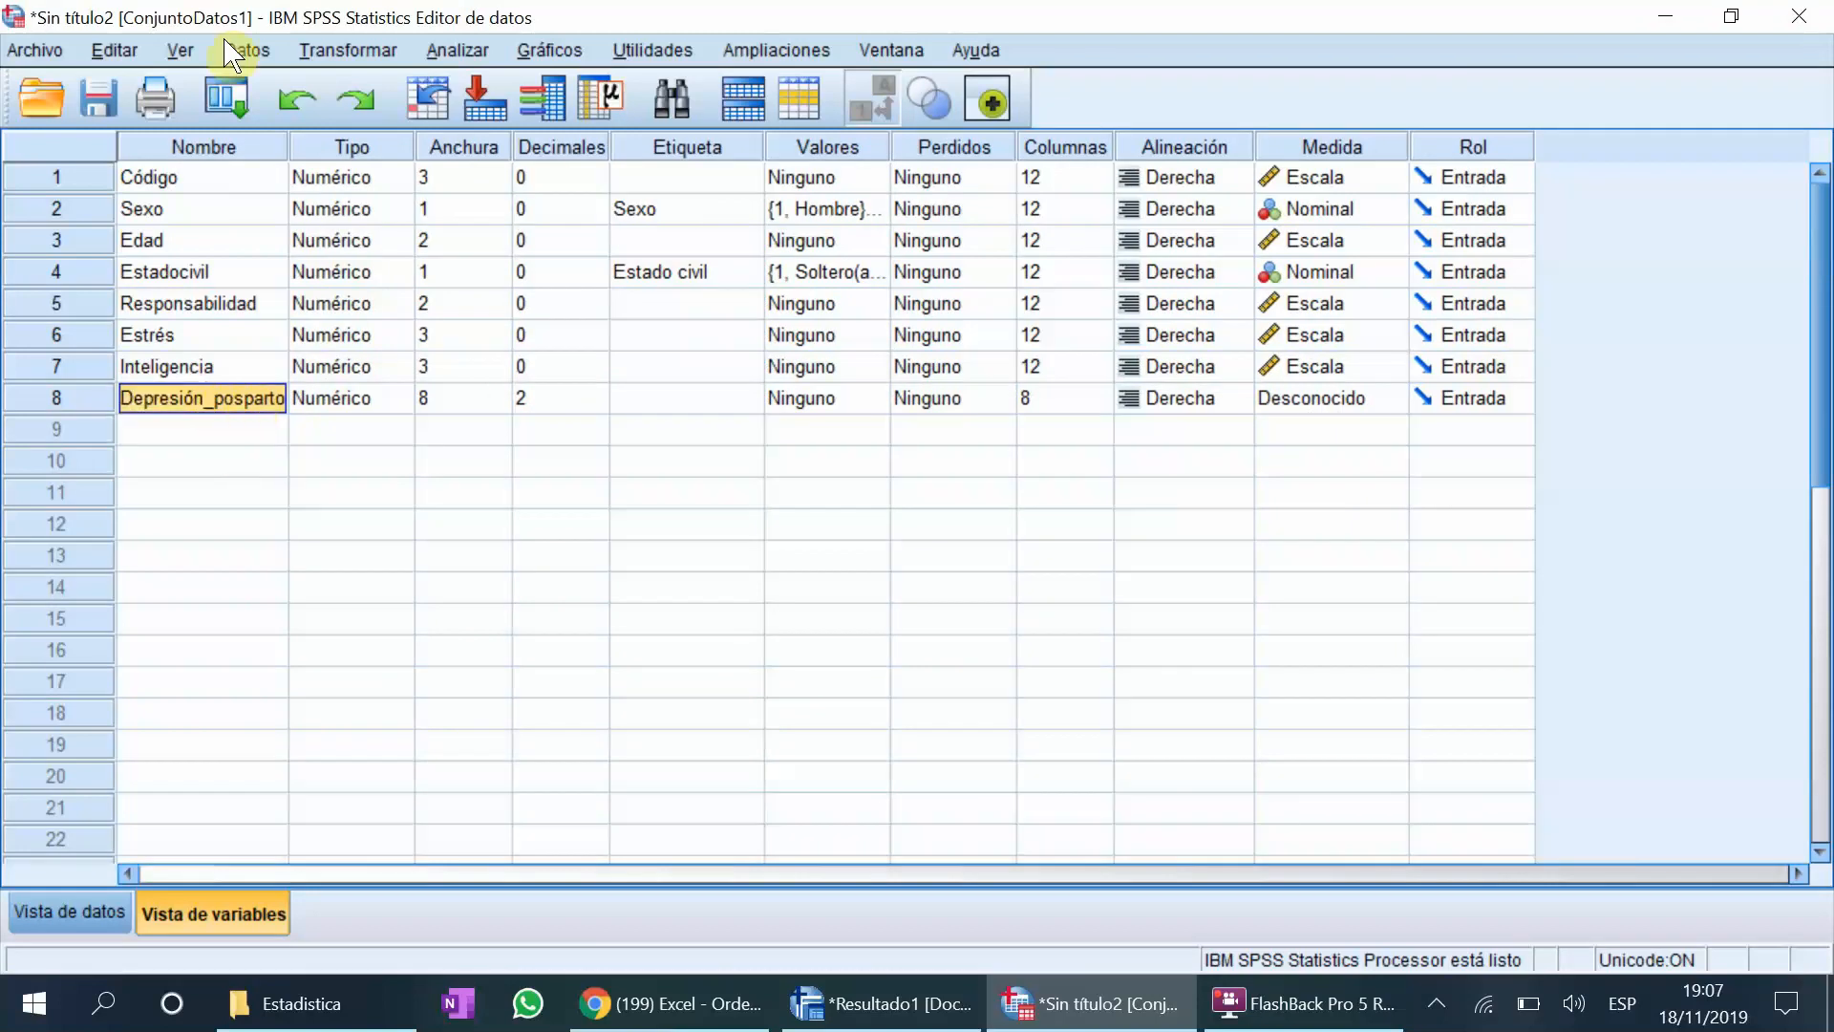
# Step: Give the Depresión_posparto variable a descriptive label that begins with "Depresión por p"
pyautogui.click(212, 151)
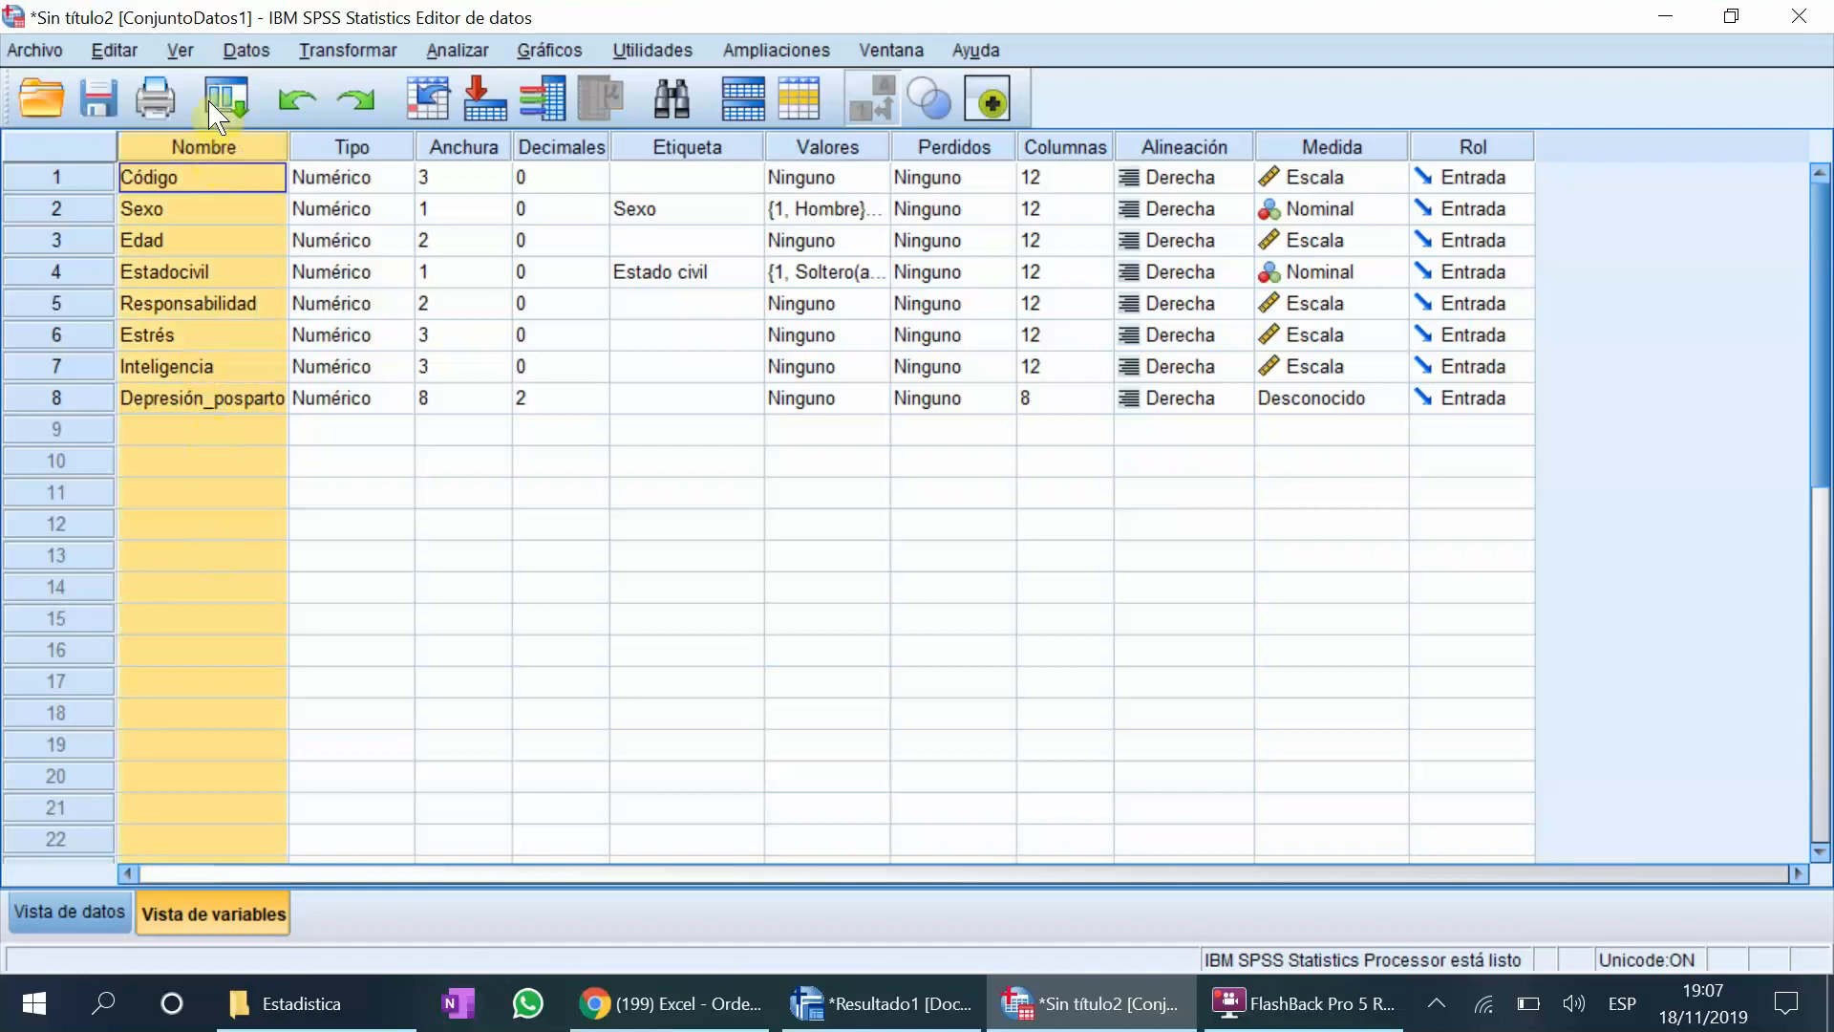
pyautogui.click(662, 400)
pyautogui.write('DEp')
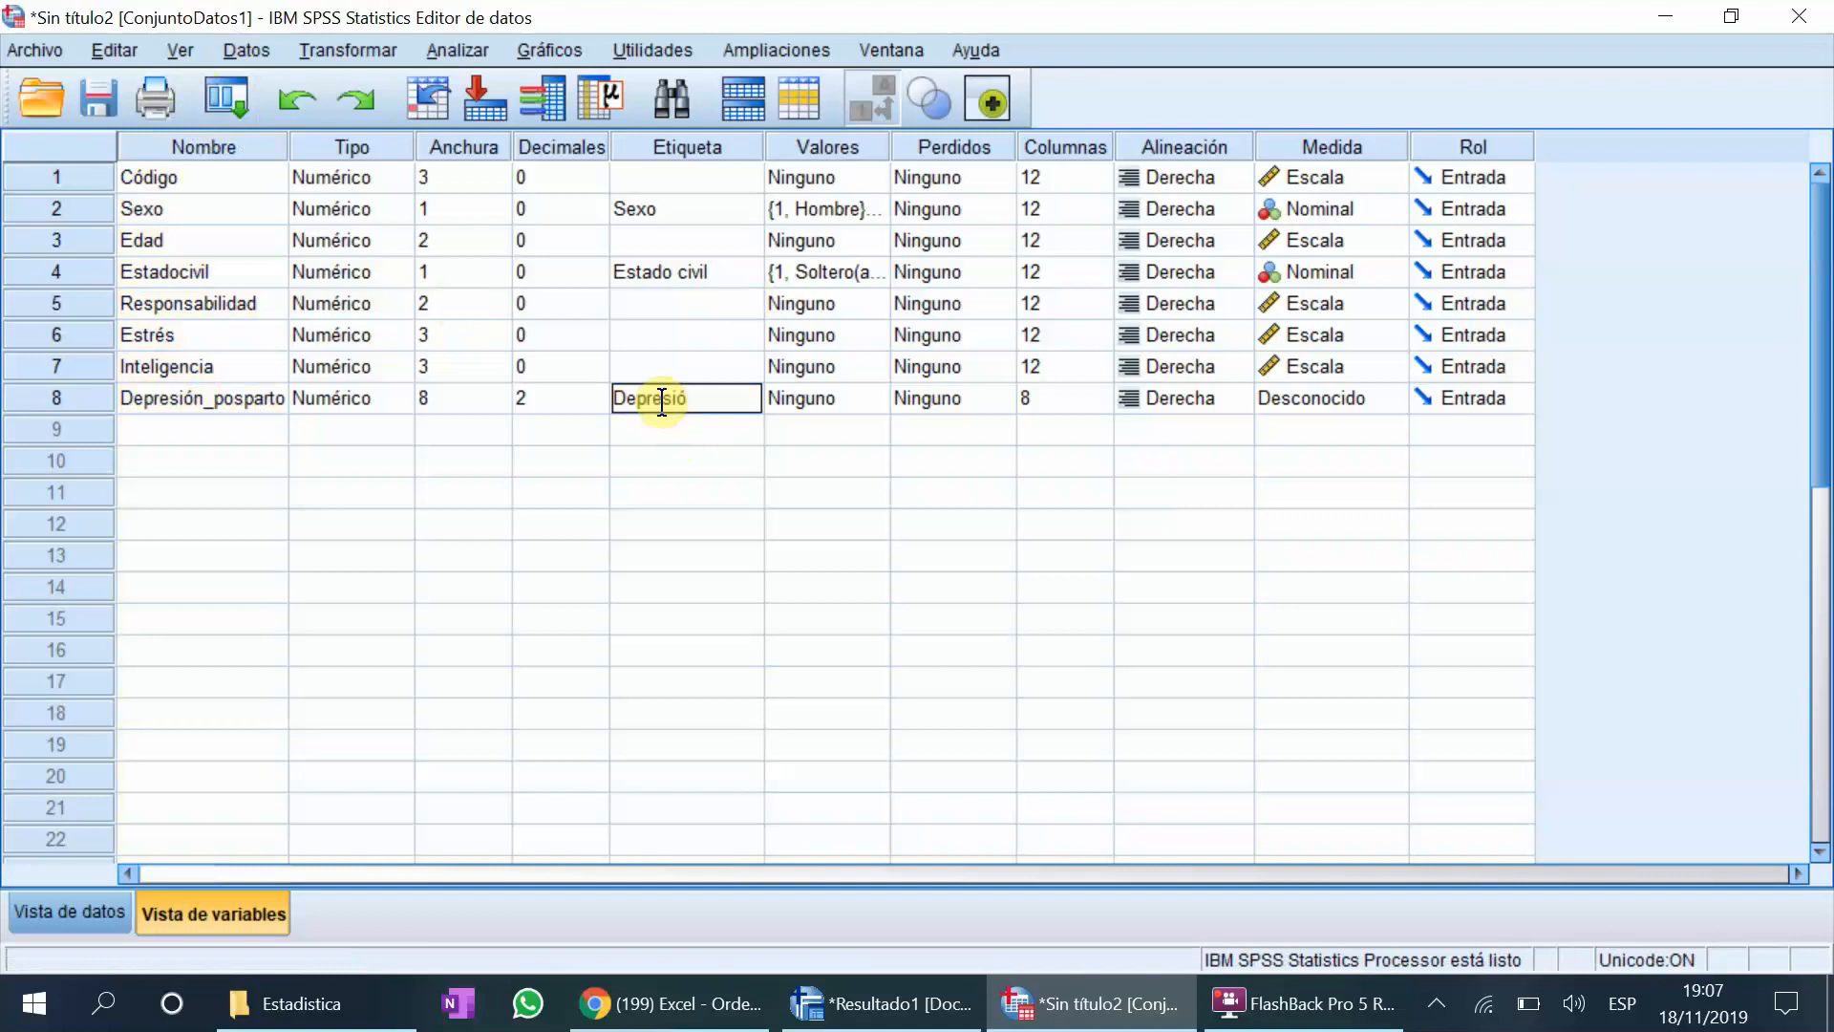
pyautogui.press('Return')
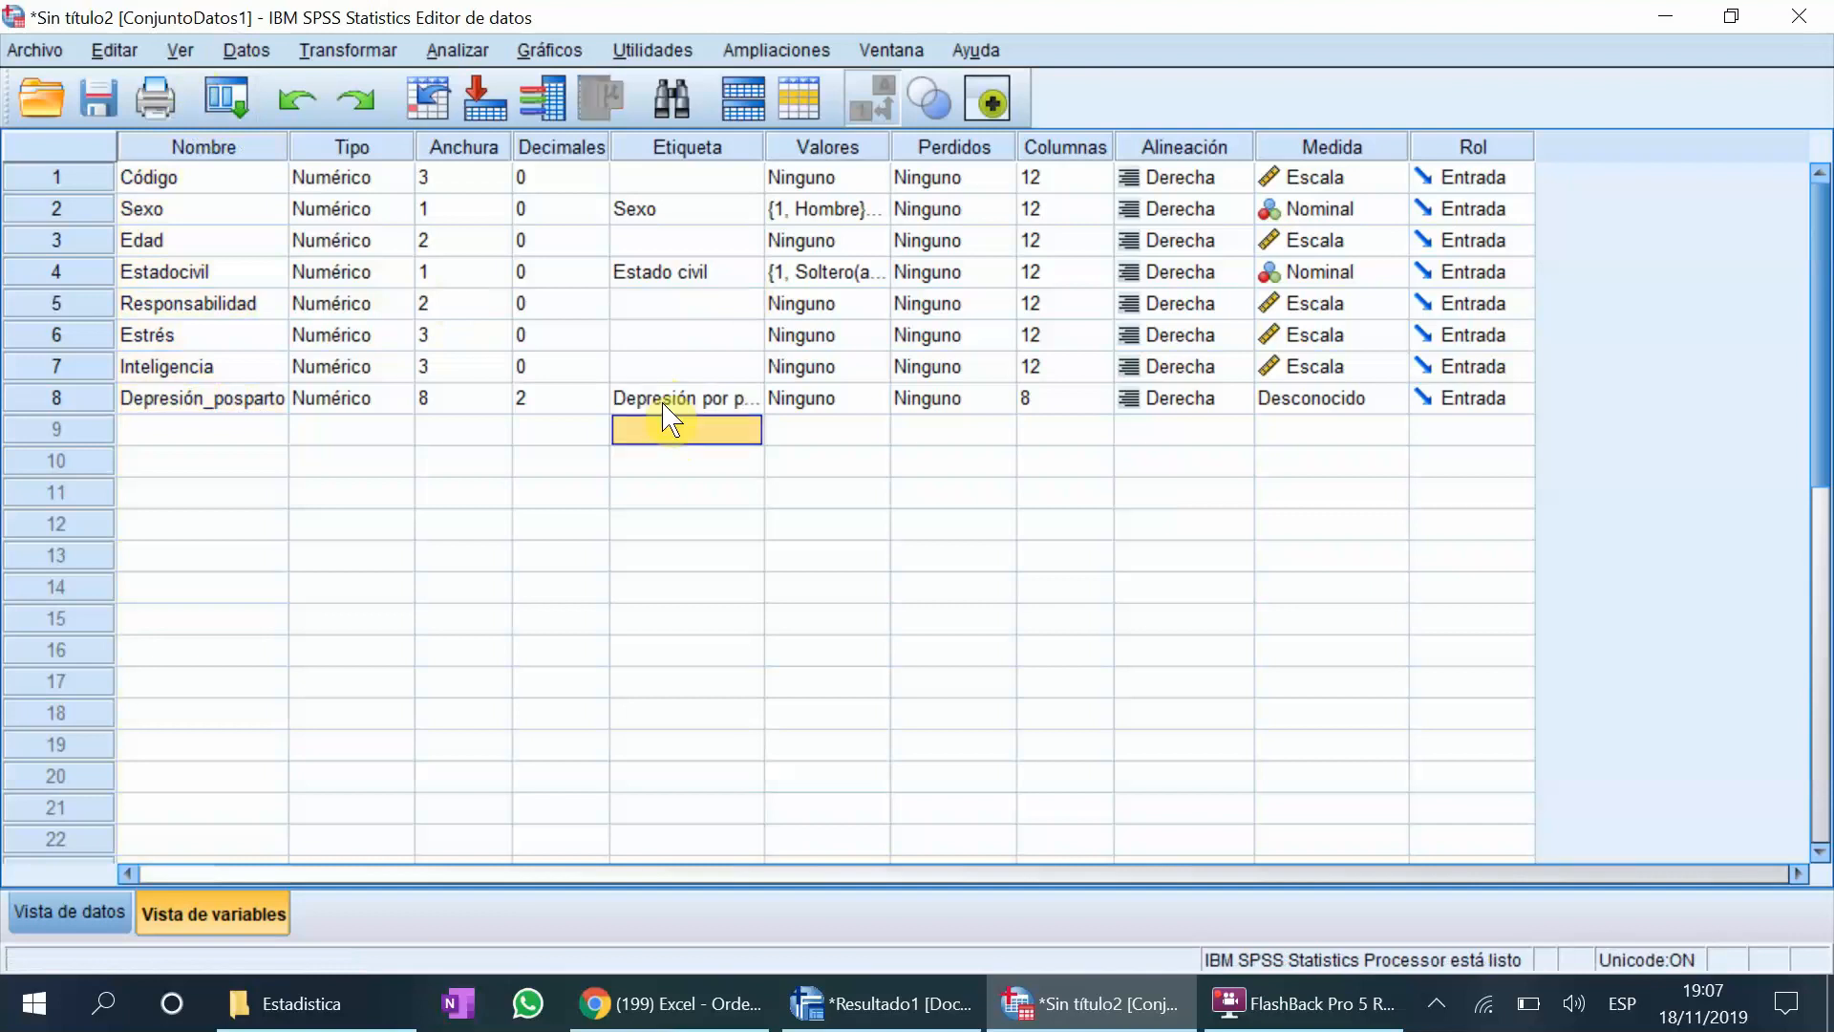
# Step: Copy the variable names from Sexo to Inteligencia and paste them as the labels of the same variables
pyautogui.click(179, 205)
pyautogui.moveTo(194, 253); pyautogui.dragTo(221, 382)
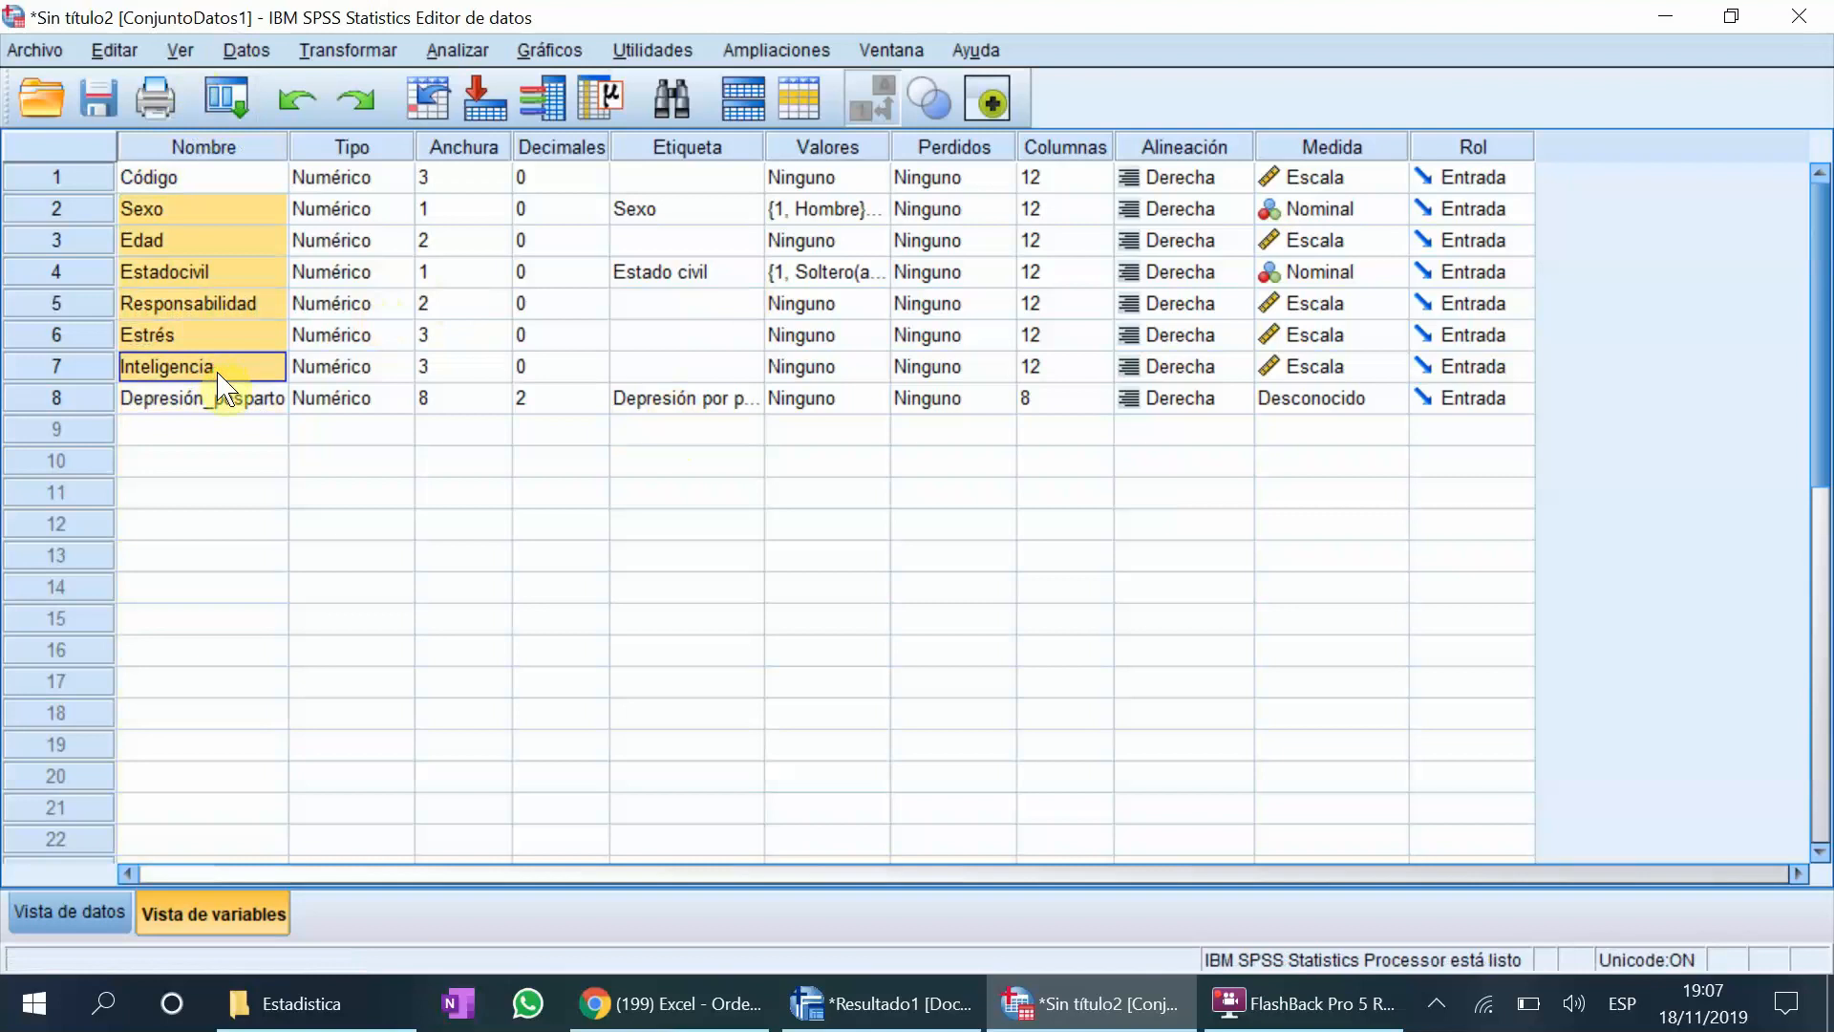
pyautogui.rightClick(221, 382)
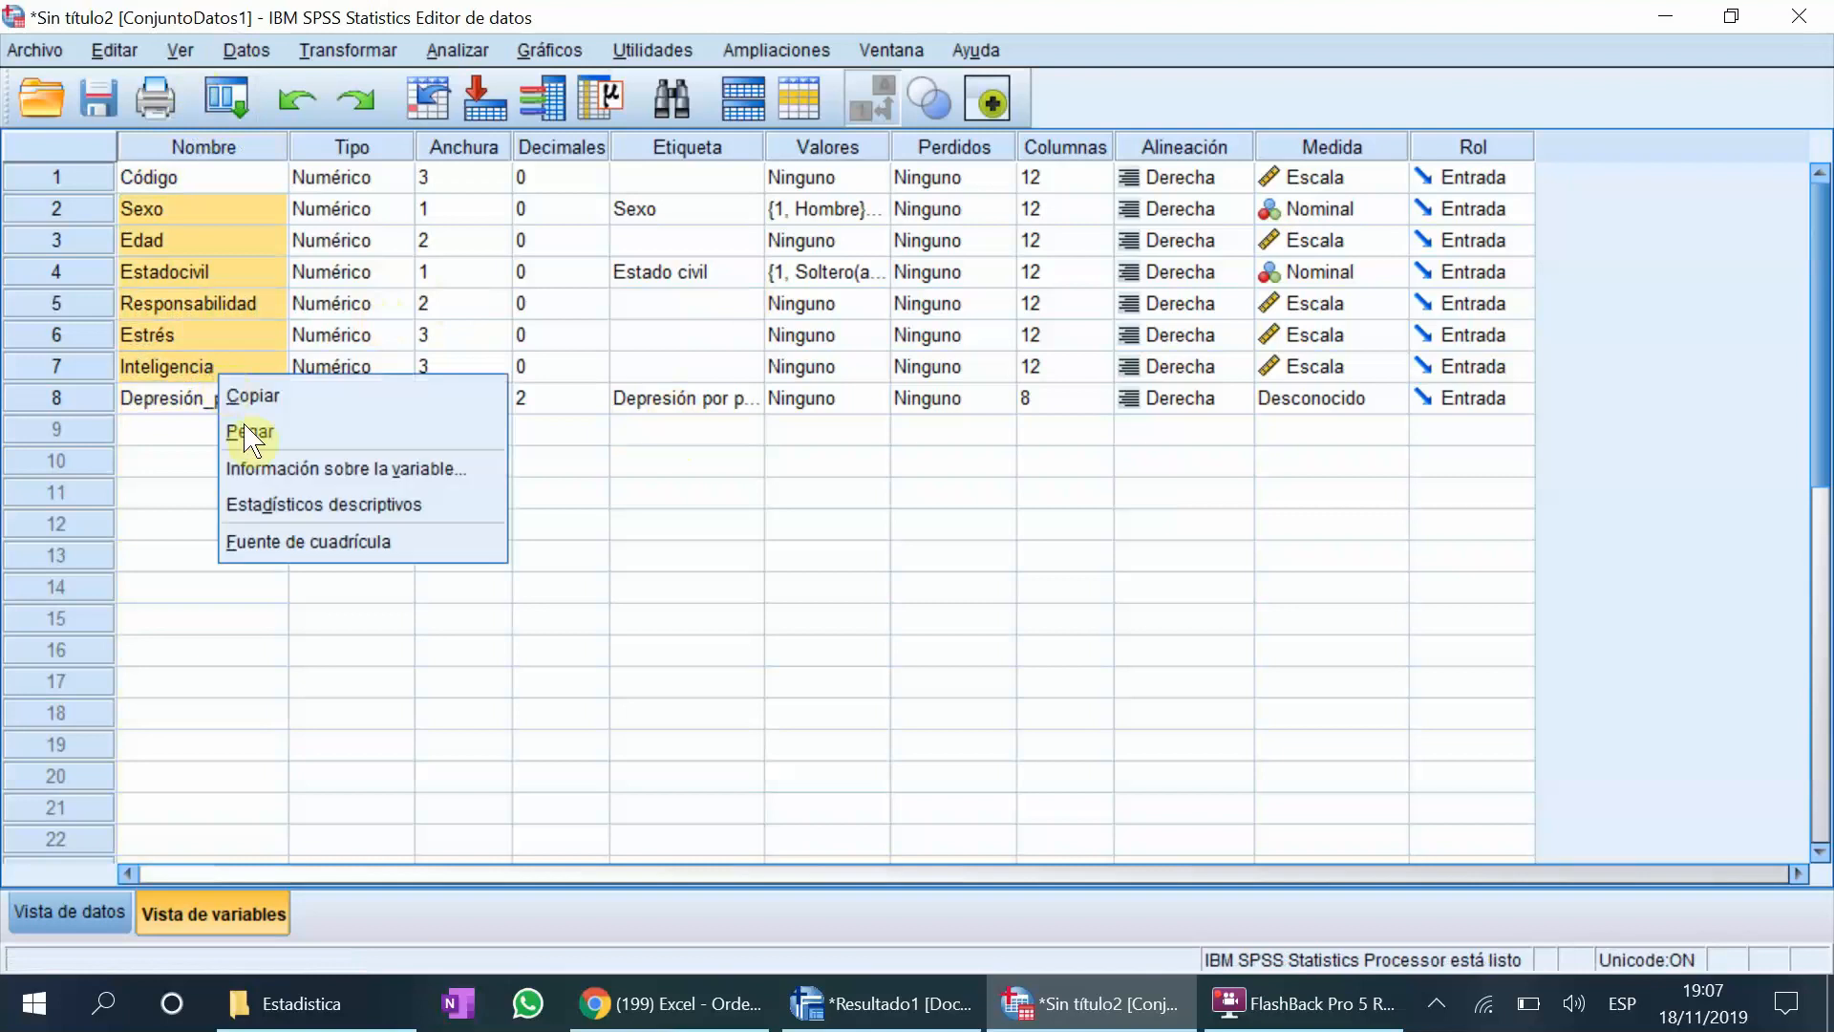
pyautogui.click(253, 390)
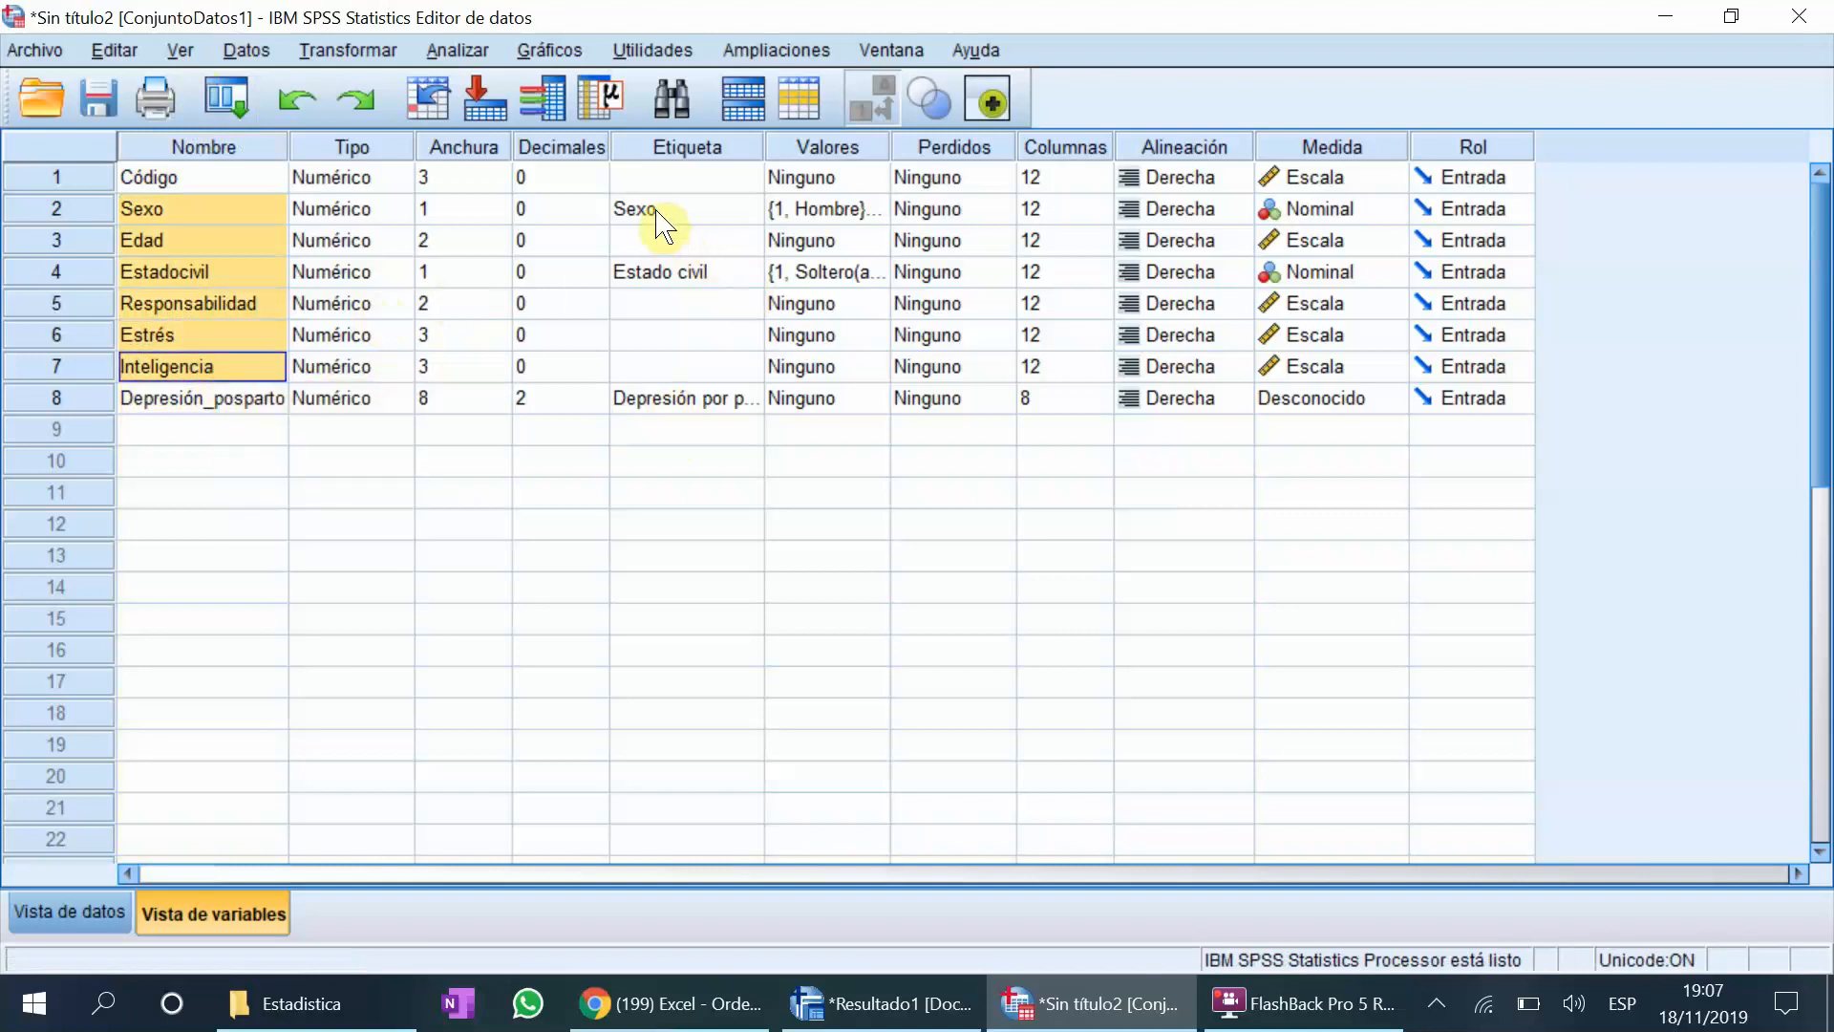
pyautogui.moveTo(669, 210); pyautogui.dragTo(672, 382)
pyautogui.hotkey('ctrl', 'v')
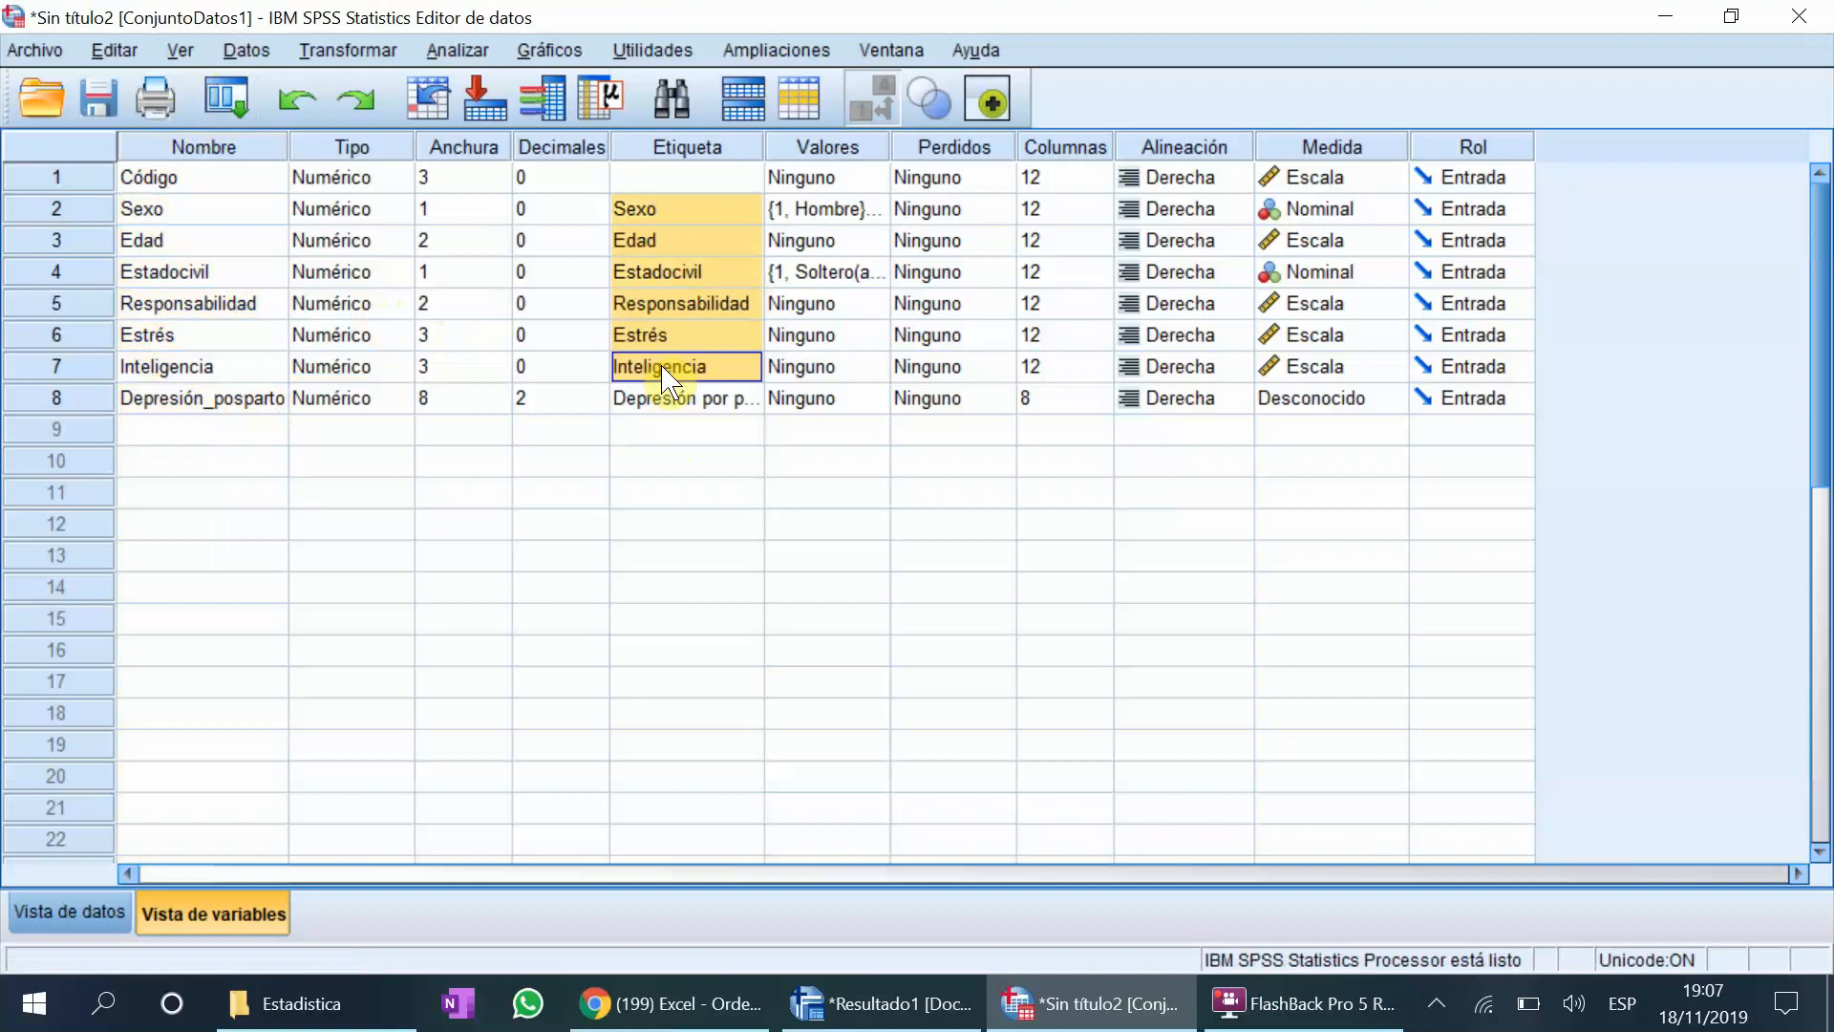
pyautogui.click(675, 462)
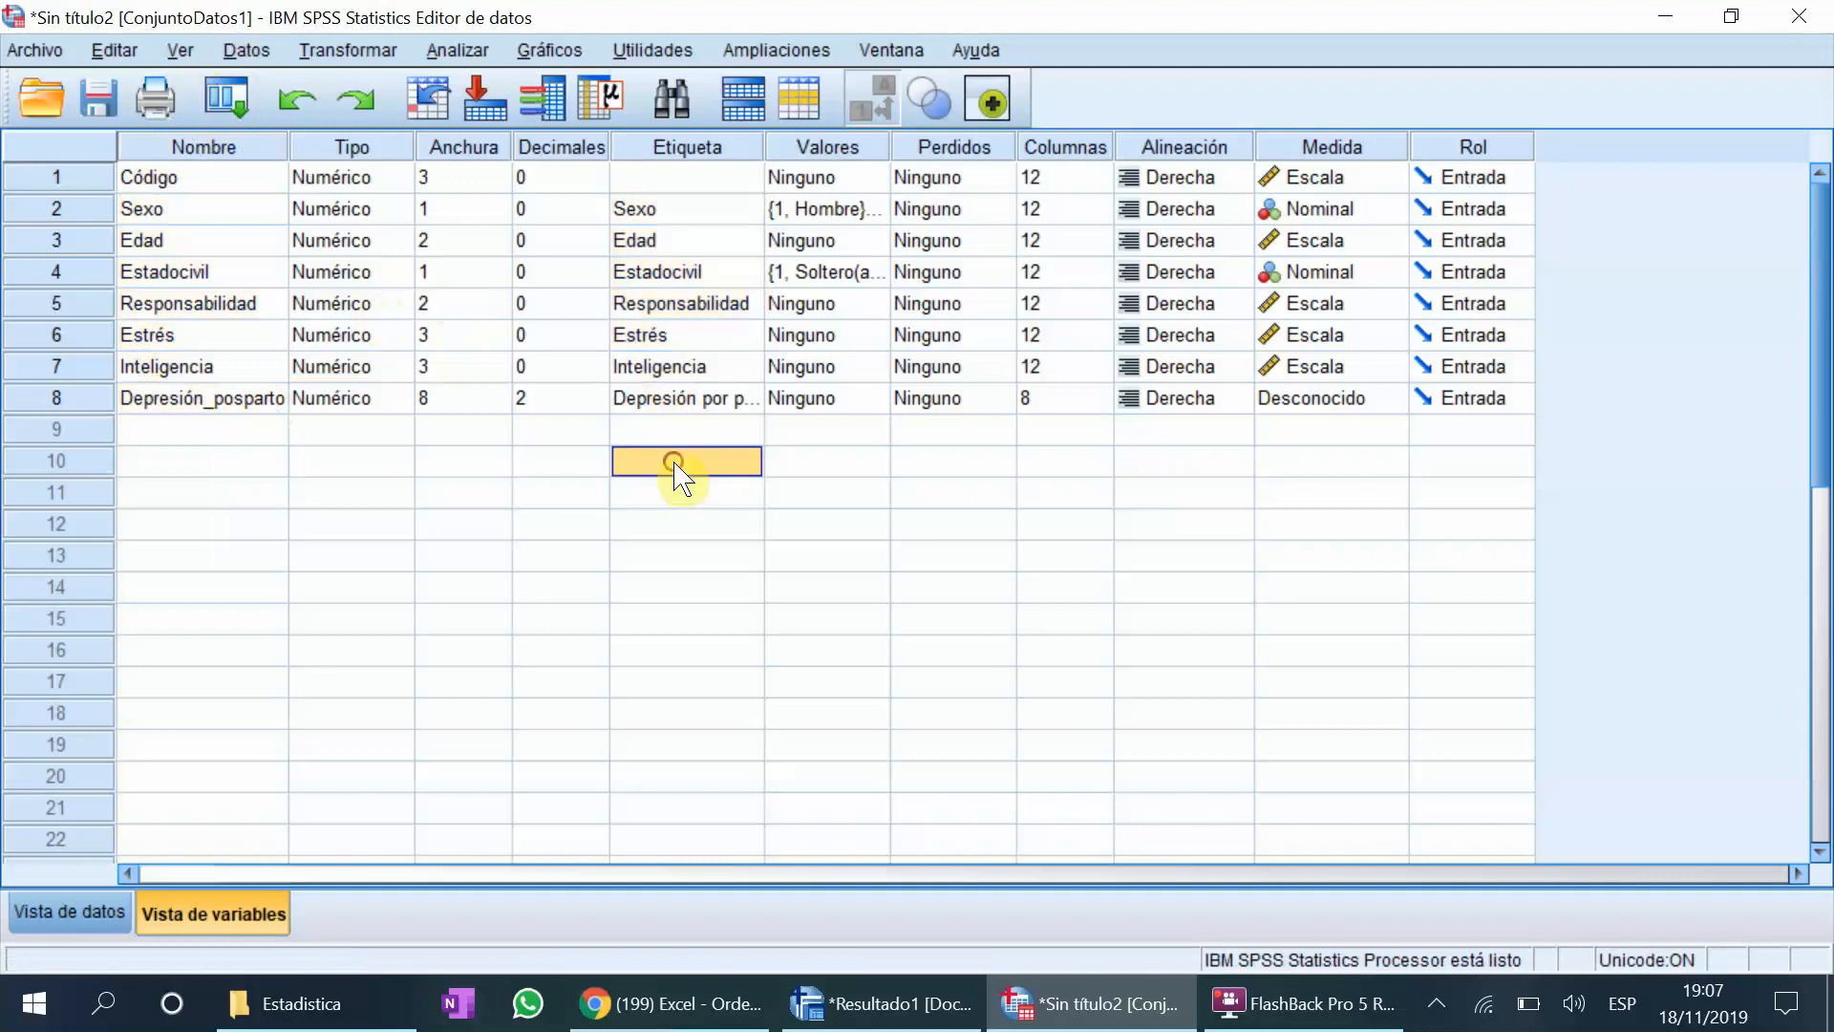
pyautogui.click(669, 148)
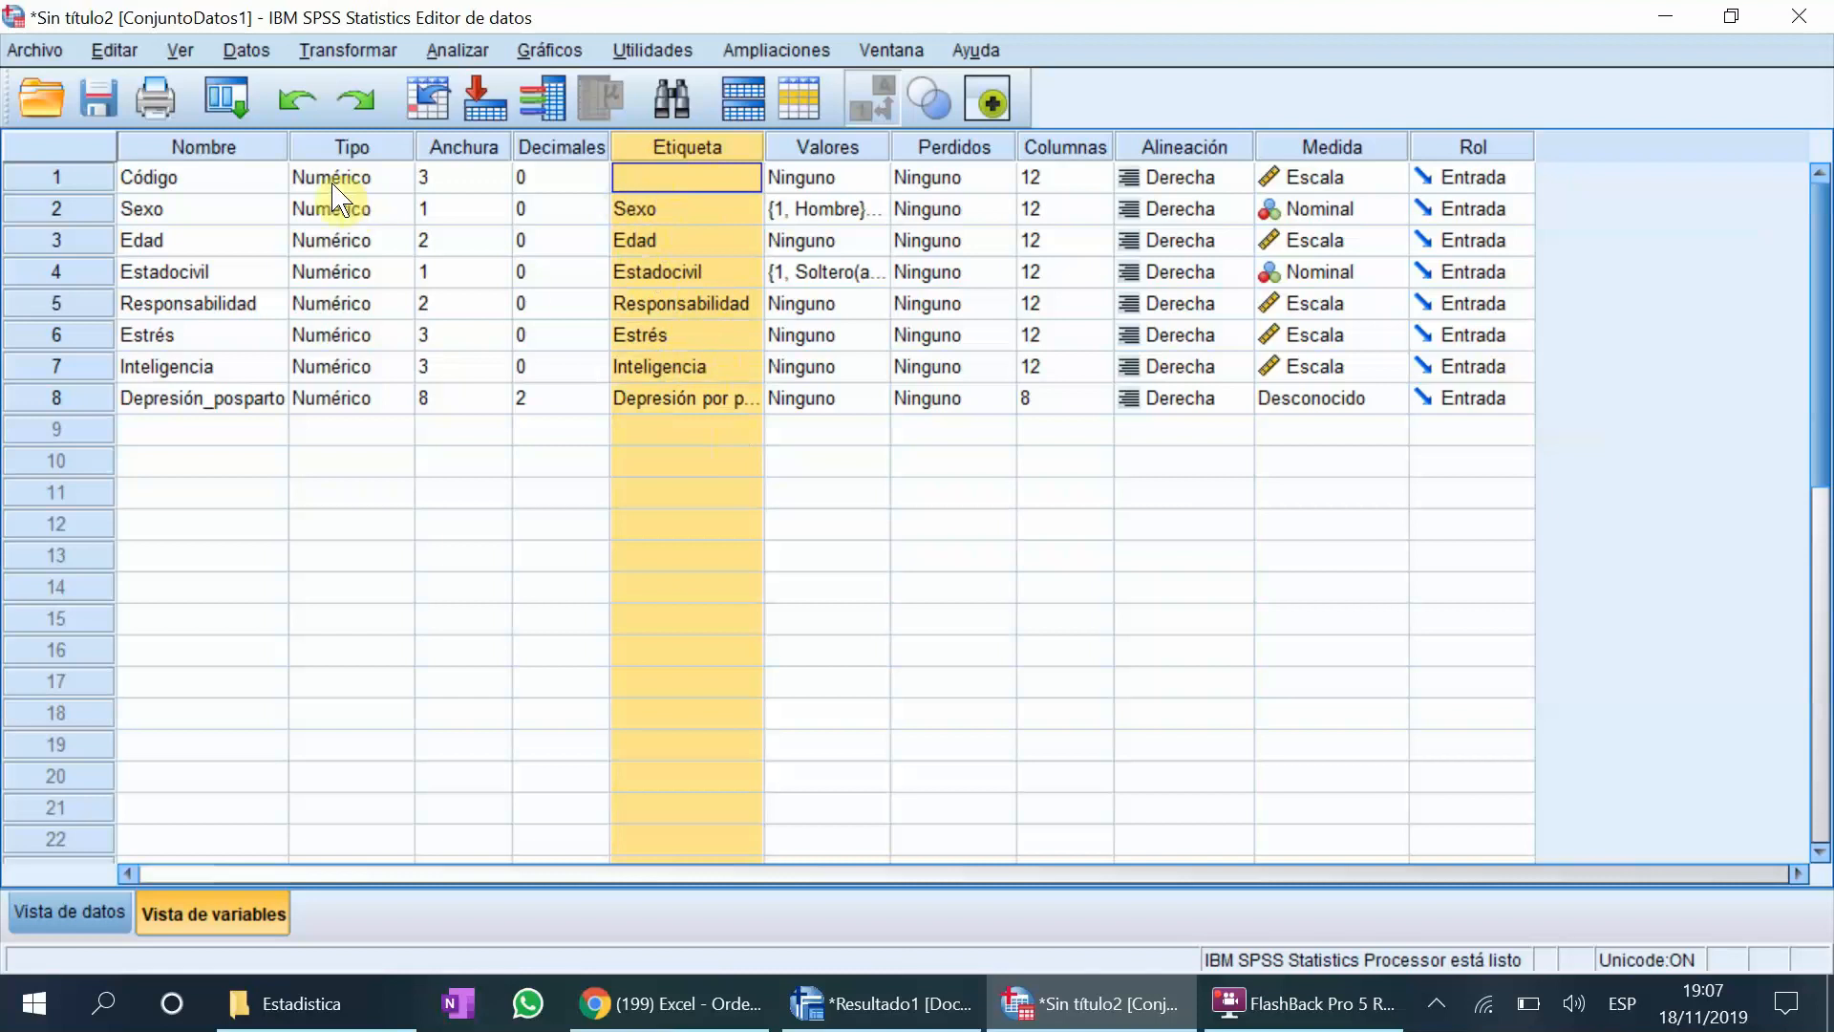
pyautogui.click(246, 156)
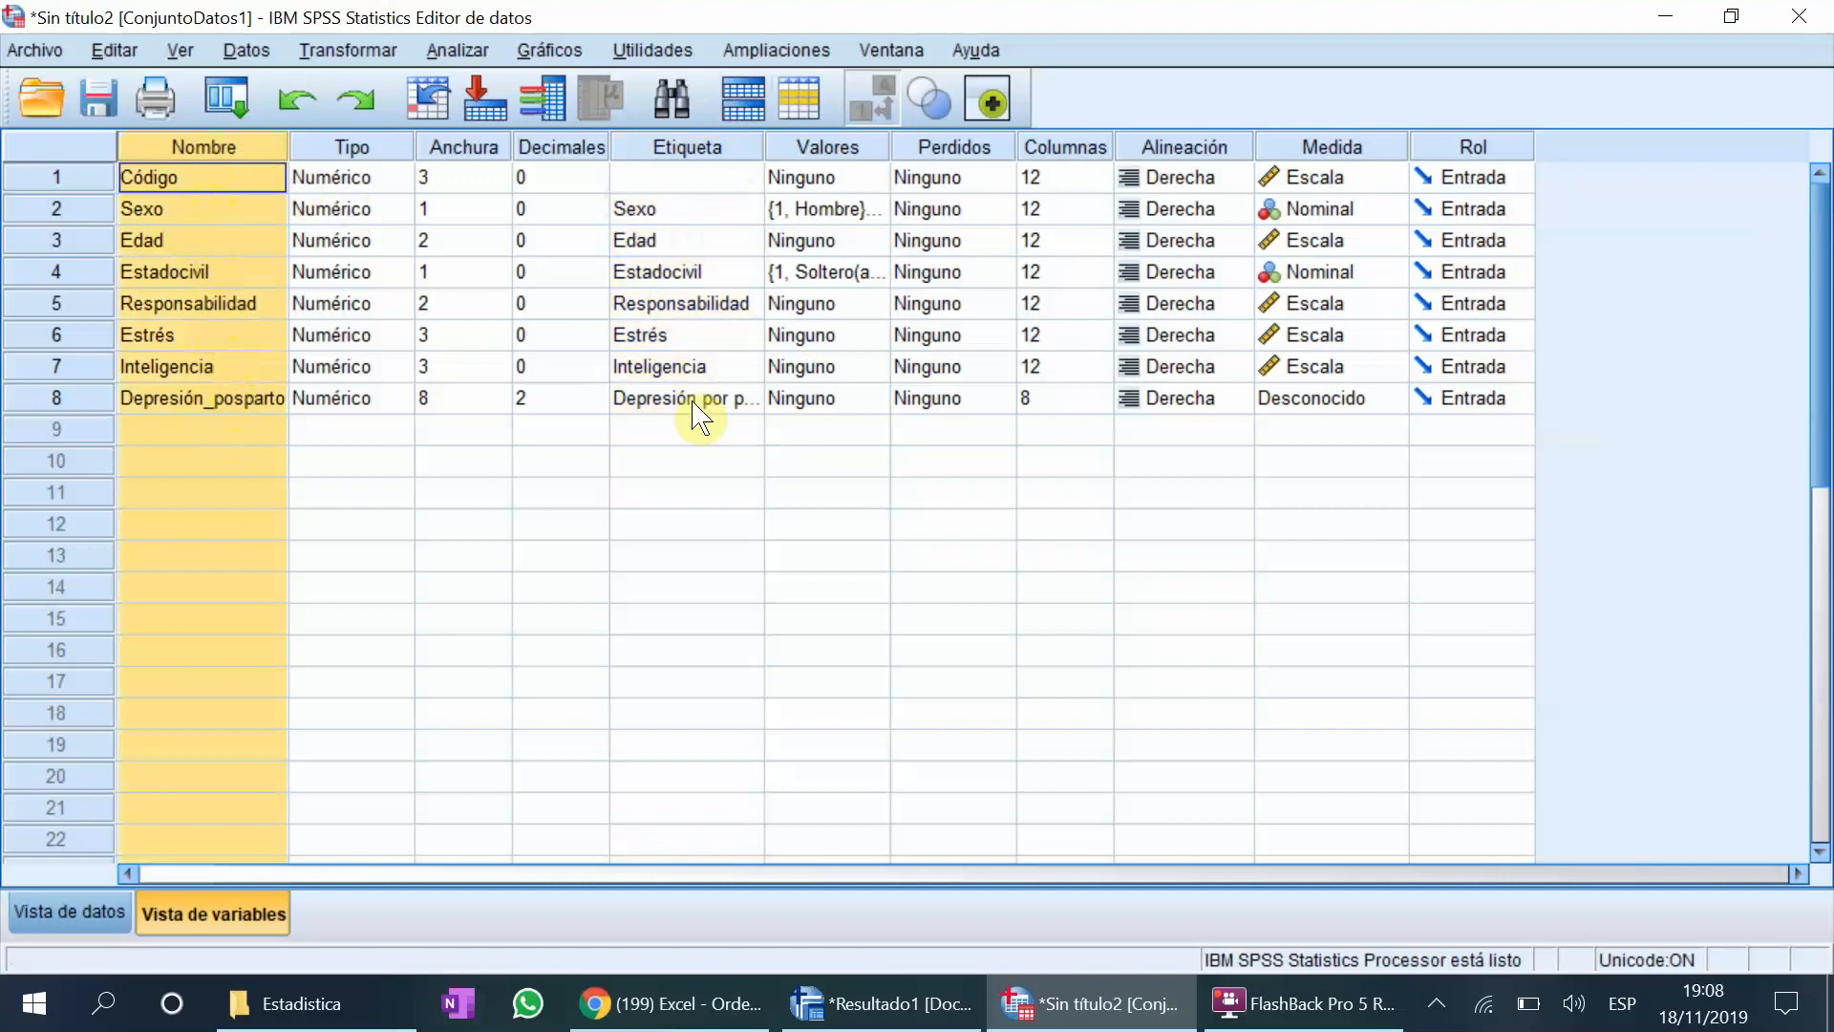
# Step: In the data view, enter 12, 13, 15 and 16 for Depresión_posparto in the first four cases
pyautogui.click(65, 919)
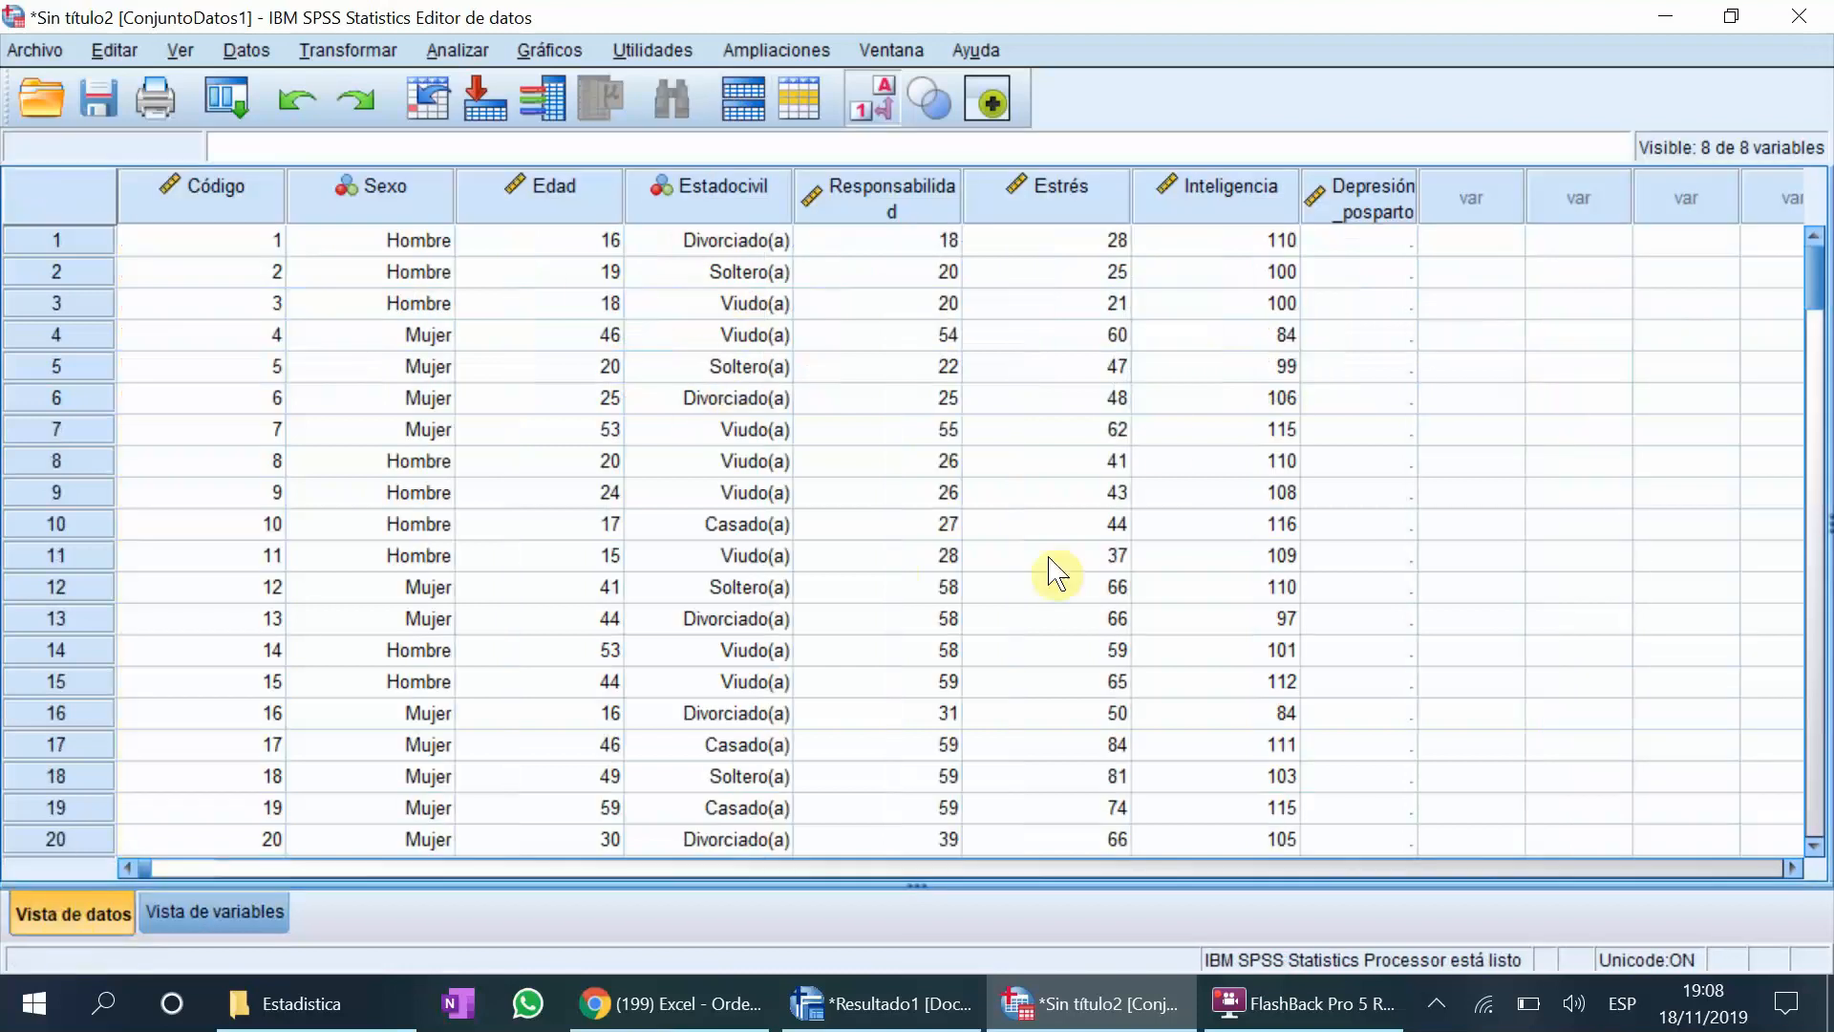
pyautogui.click(1334, 241)
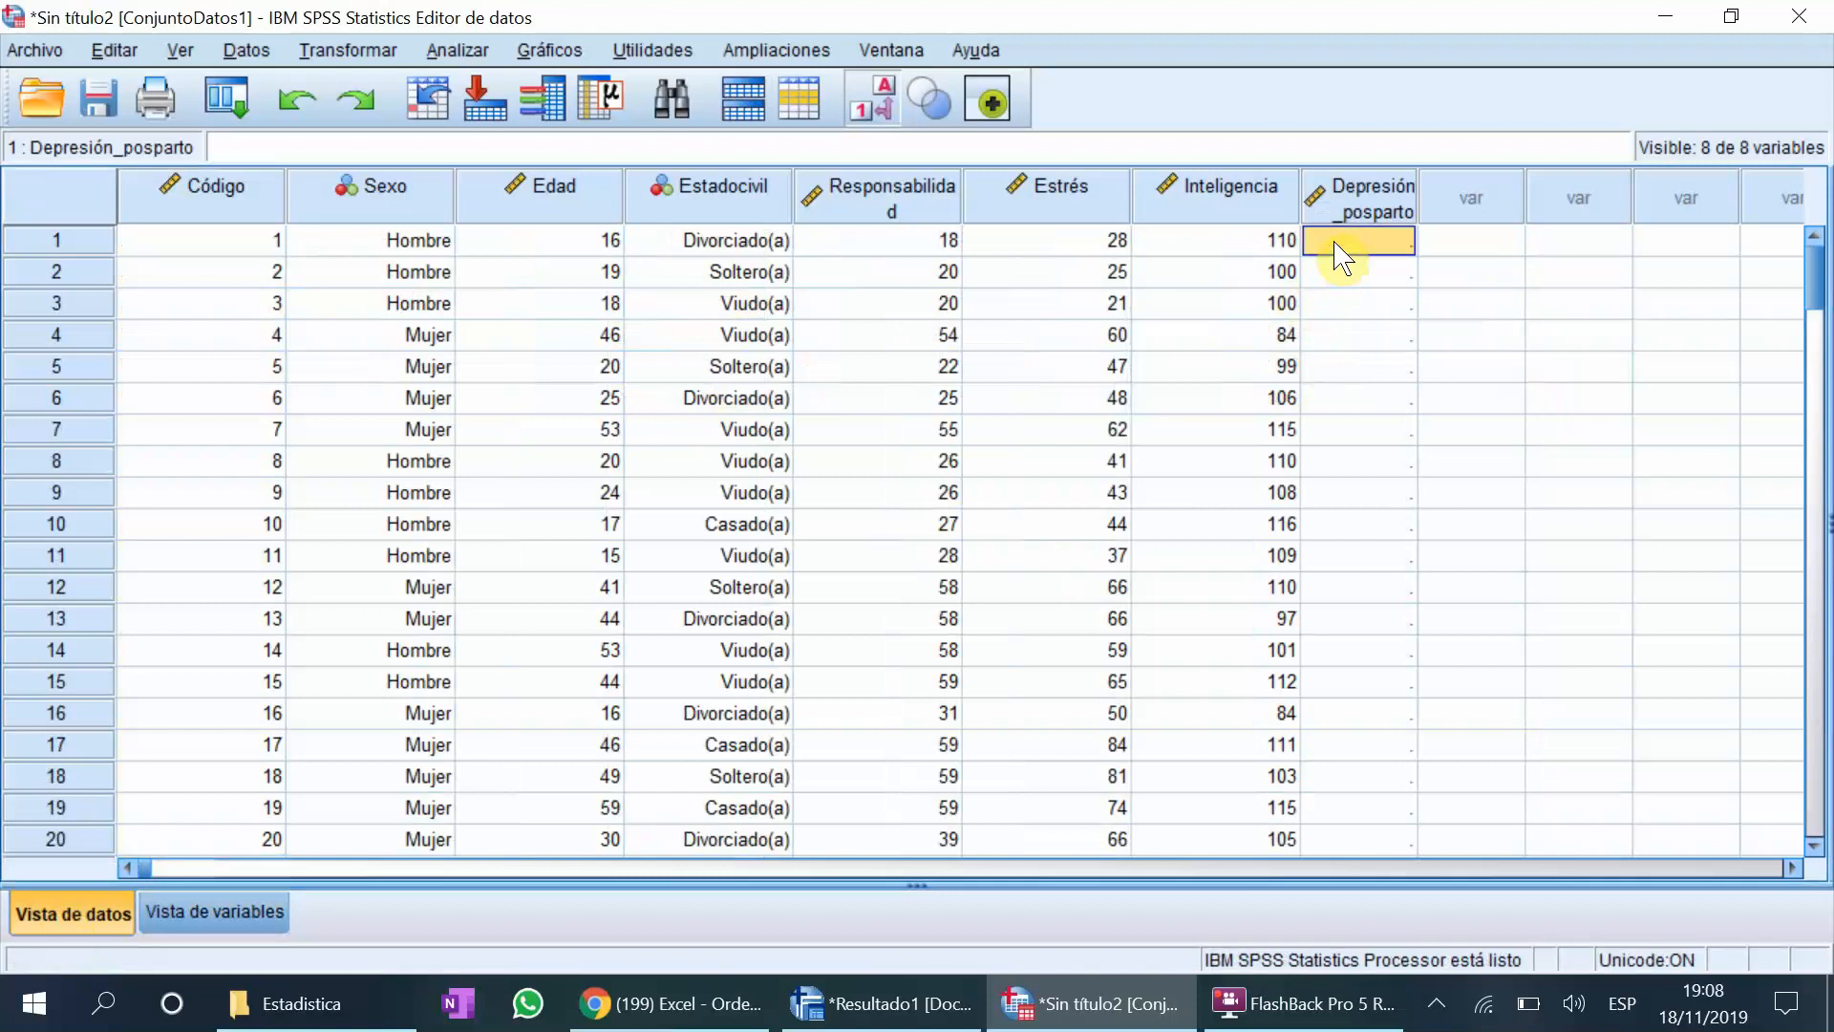
pyautogui.write('12')
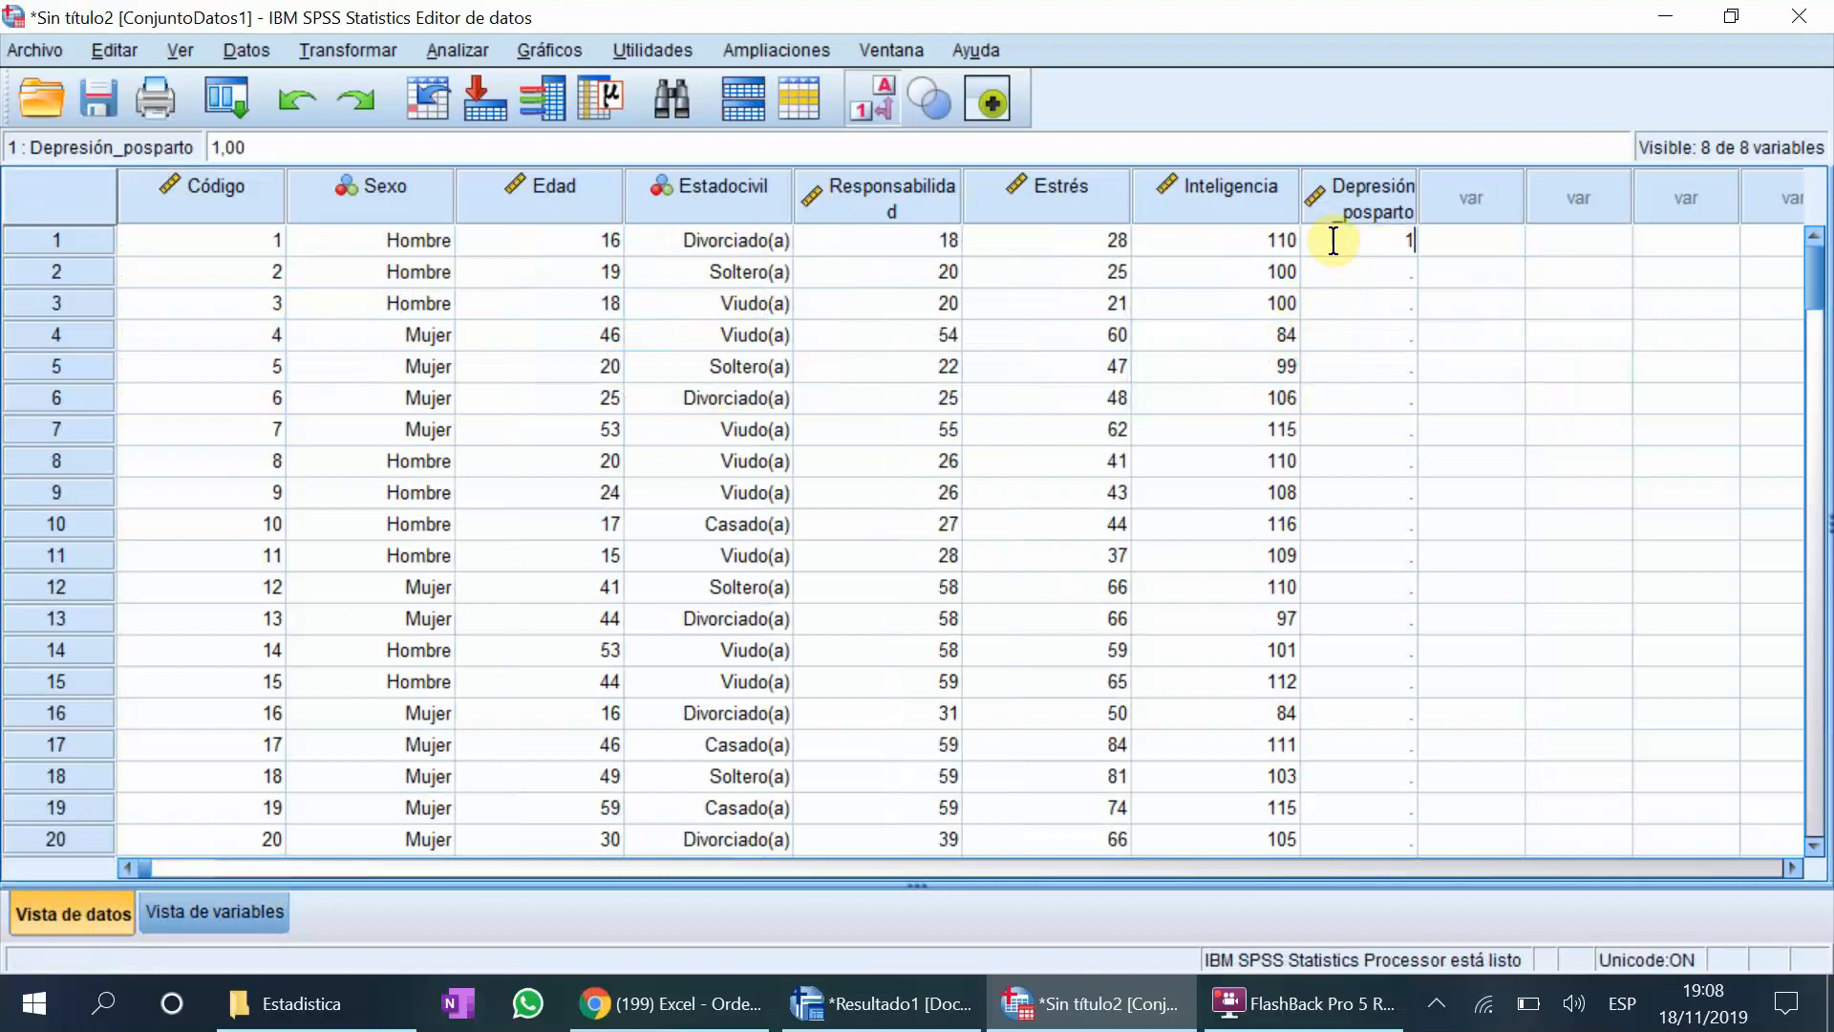
pyautogui.press('Return')
pyautogui.write('13')
pyautogui.press('Return')
pyautogui.write('15')
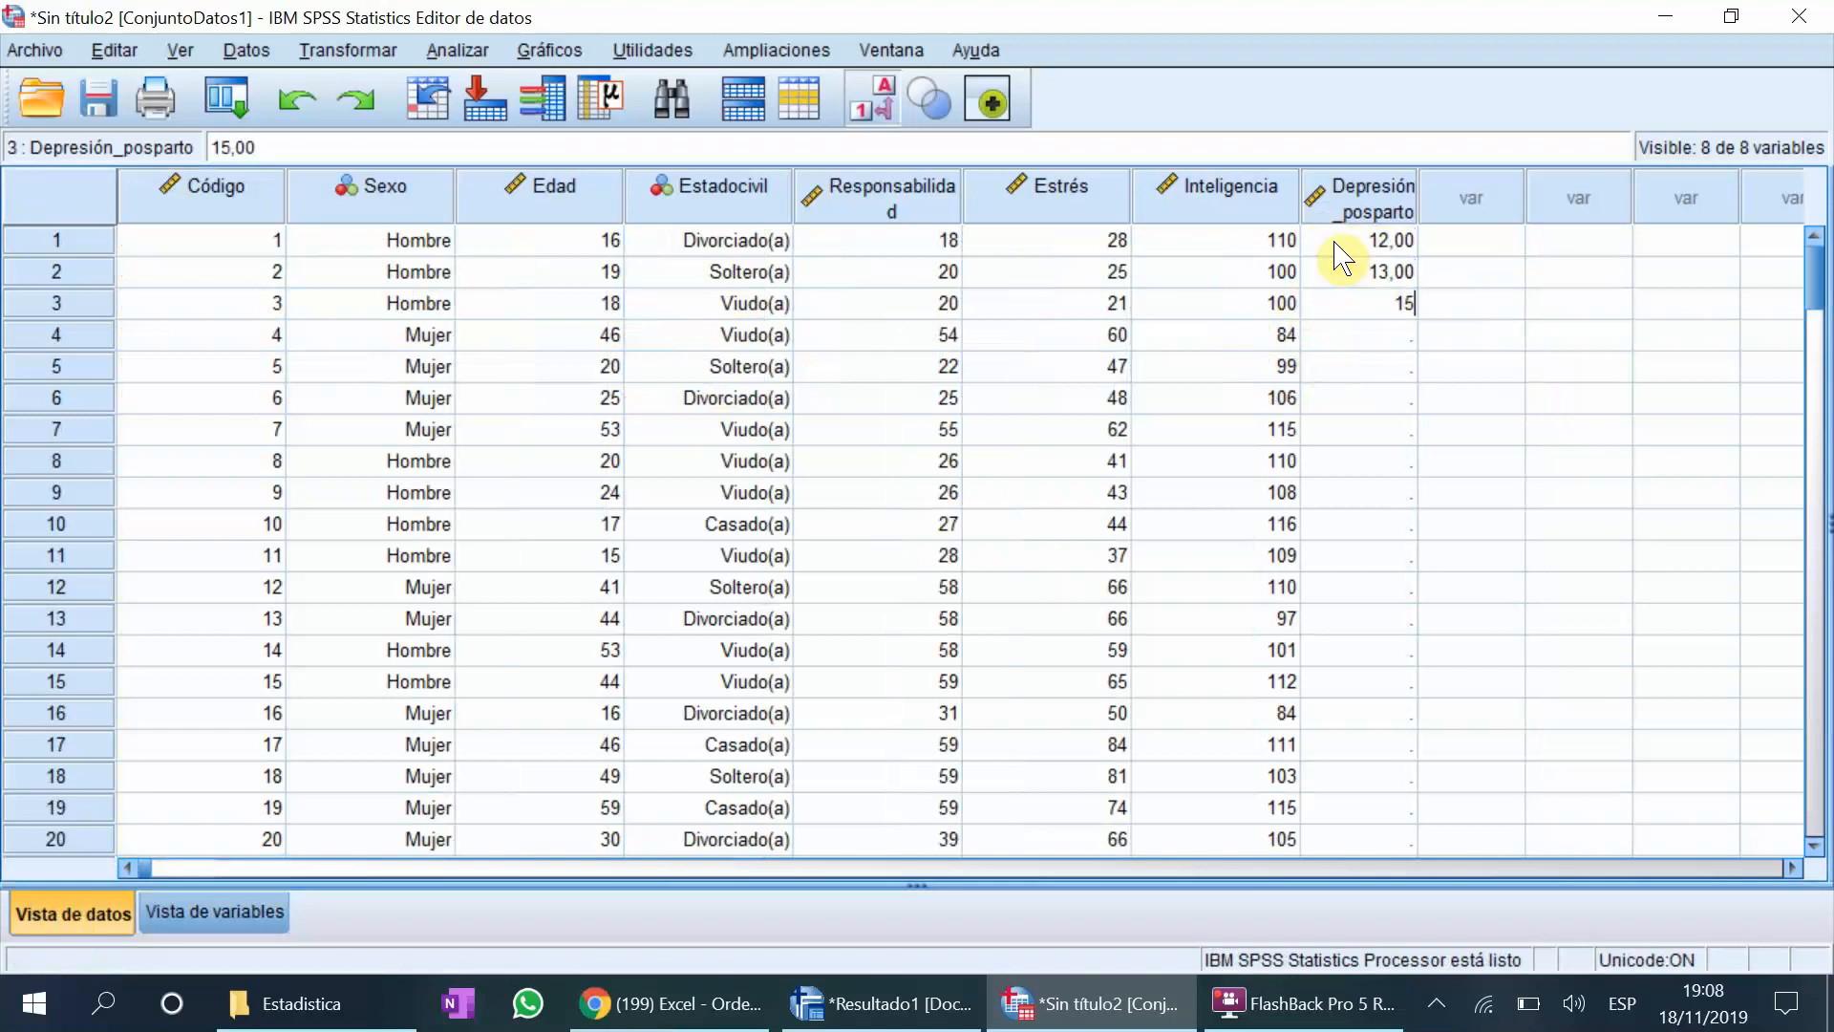
pyautogui.press('Return')
pyautogui.write('16')
pyautogui.press('Return')
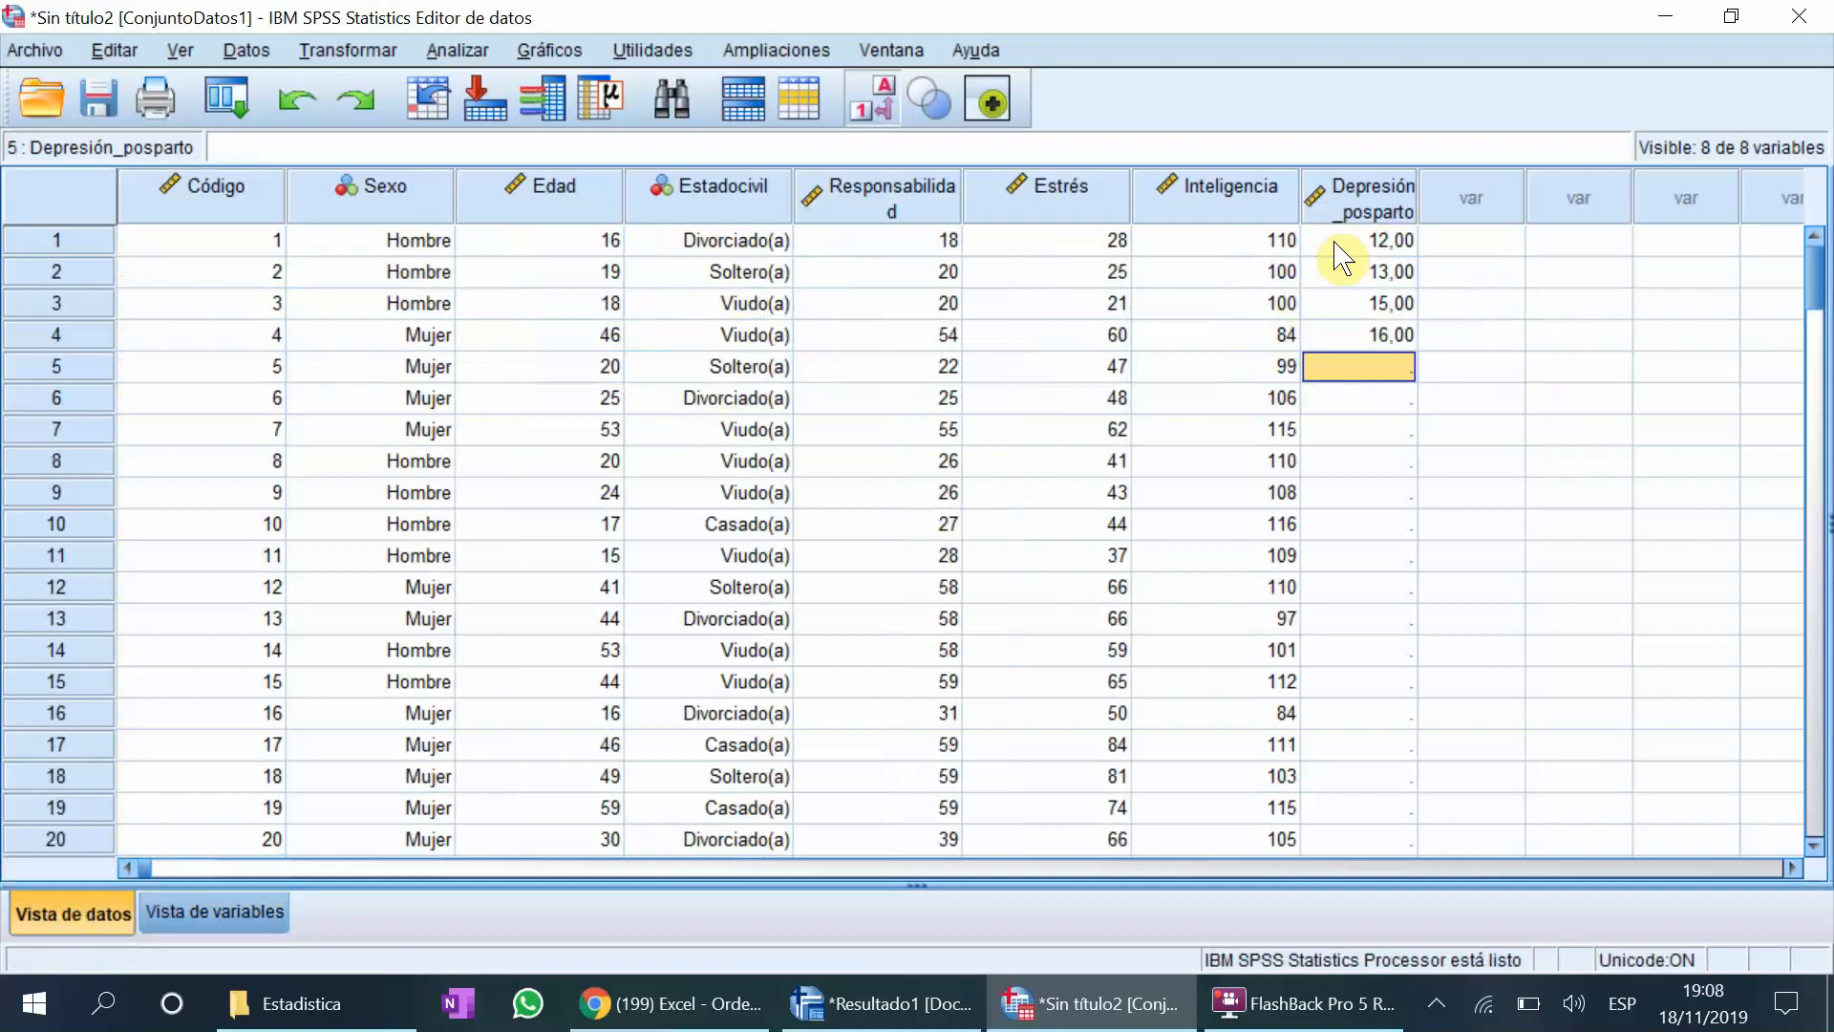
# Step: Delete the Depresión_posparto variable from the data view
pyautogui.click(1368, 198)
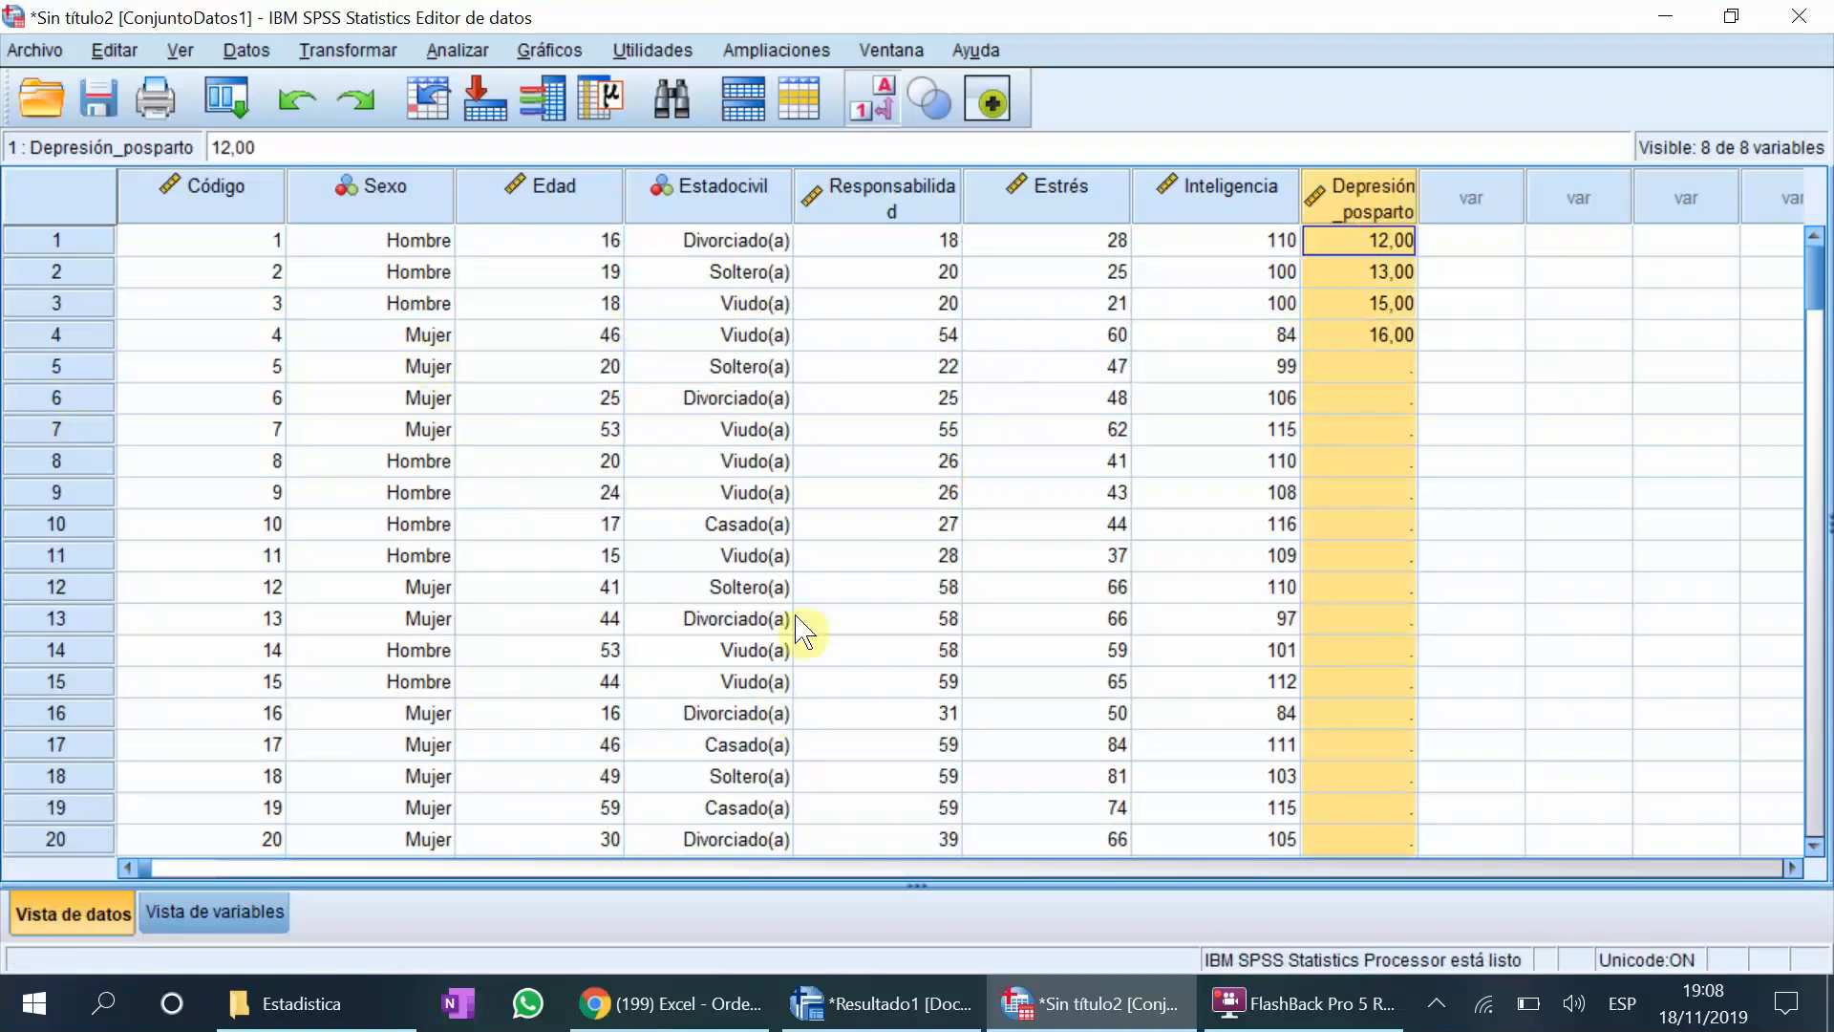
pyautogui.rightClick(1358, 208)
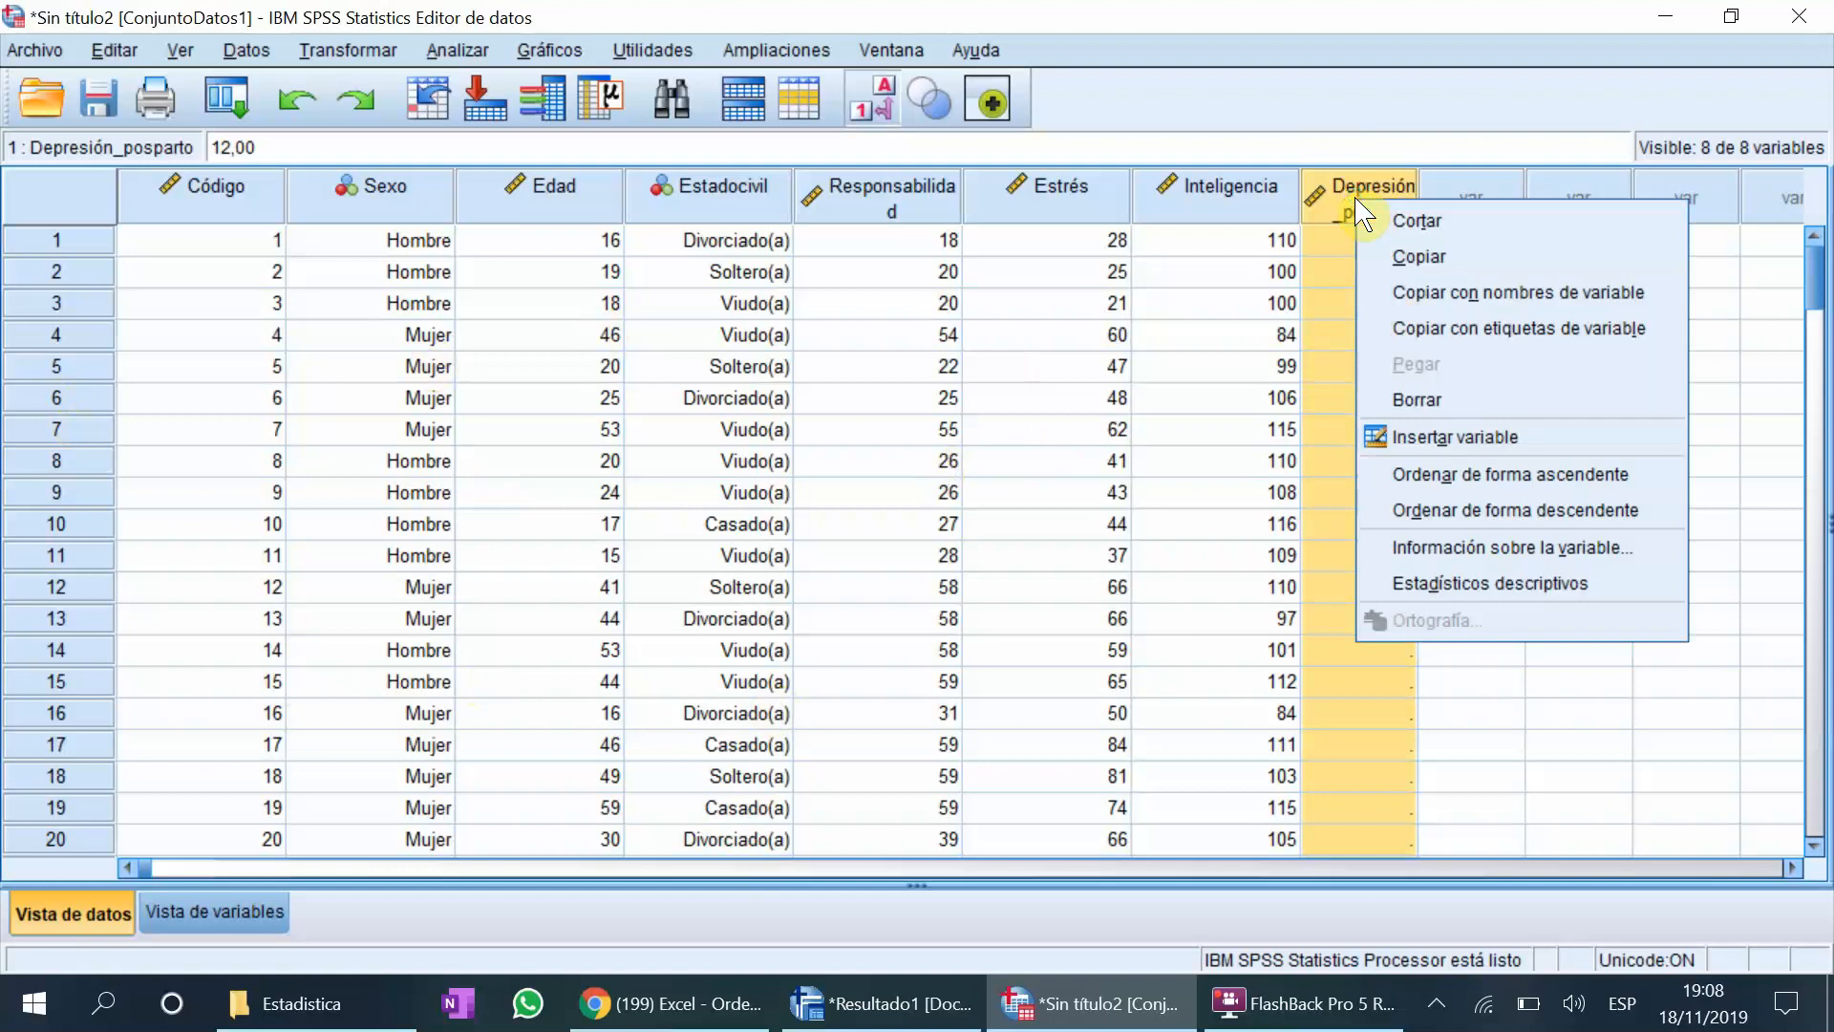
pyautogui.click(1443, 402)
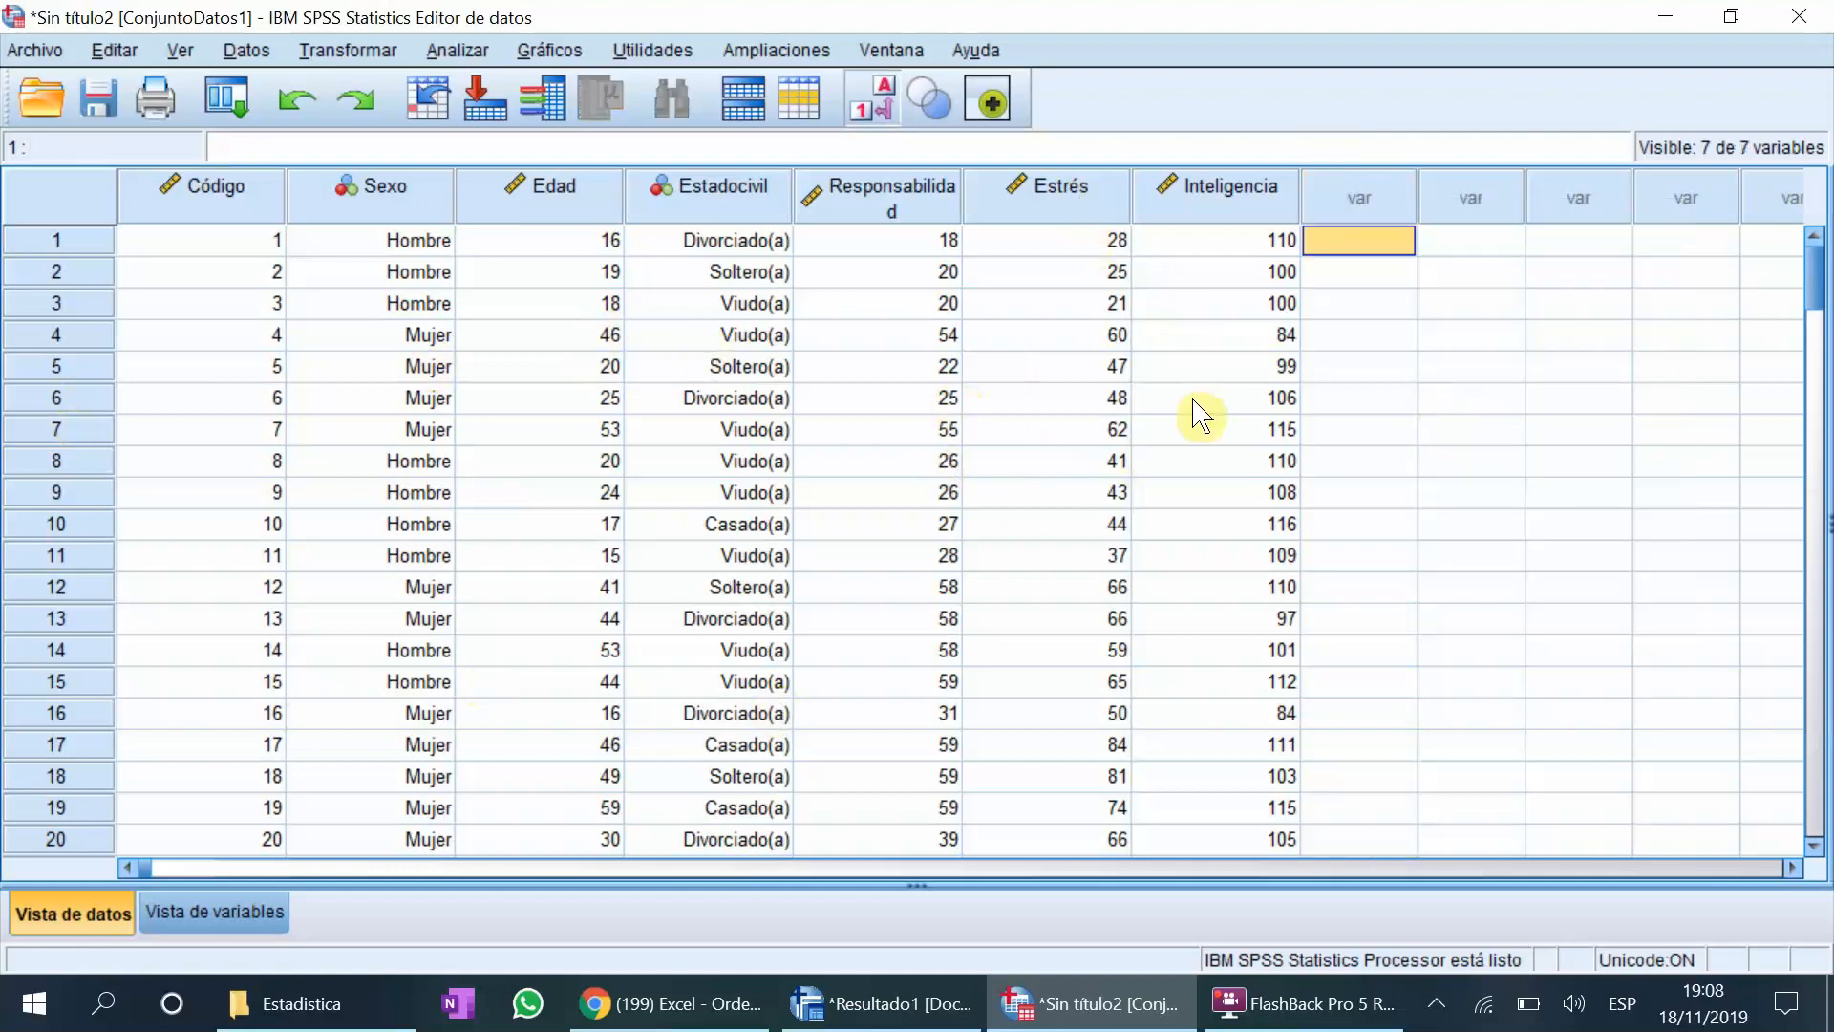